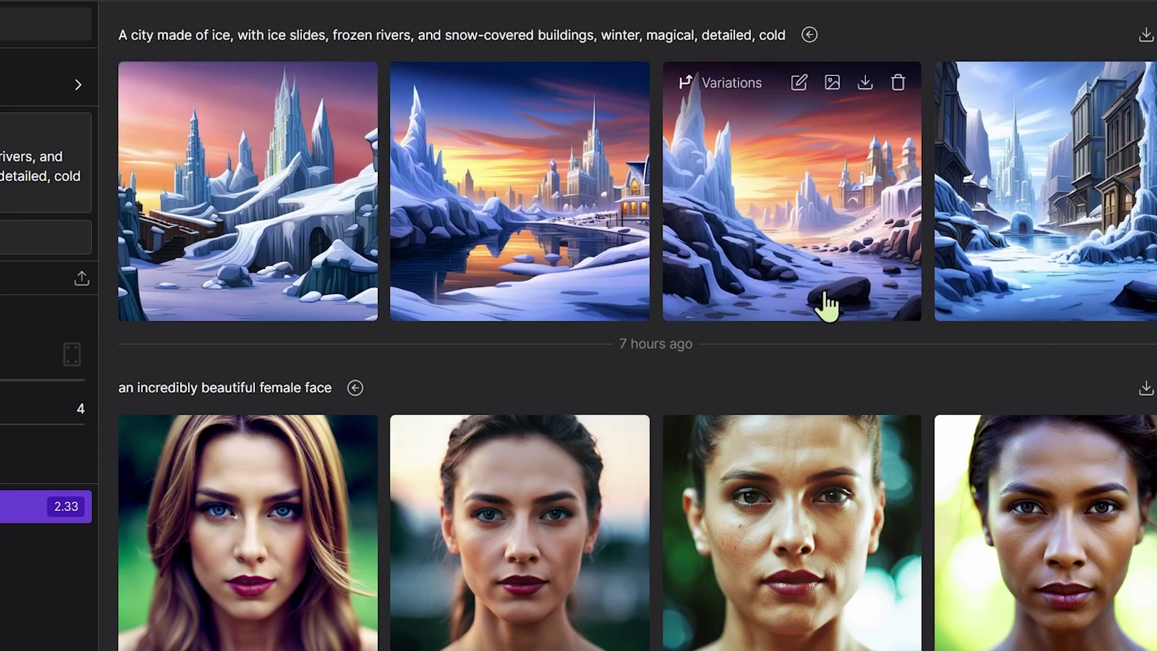
- Open the first ice-city image enlarged and advance through the batch to the last ice-street image
click(266, 248)
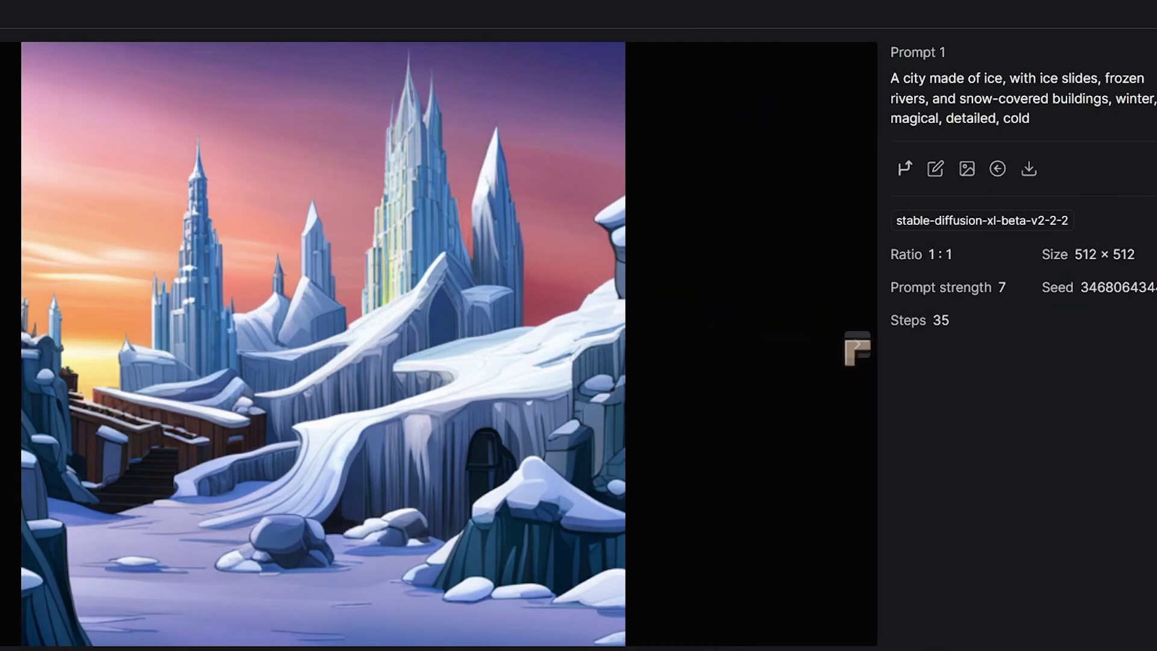
click(856, 345)
click(856, 345)
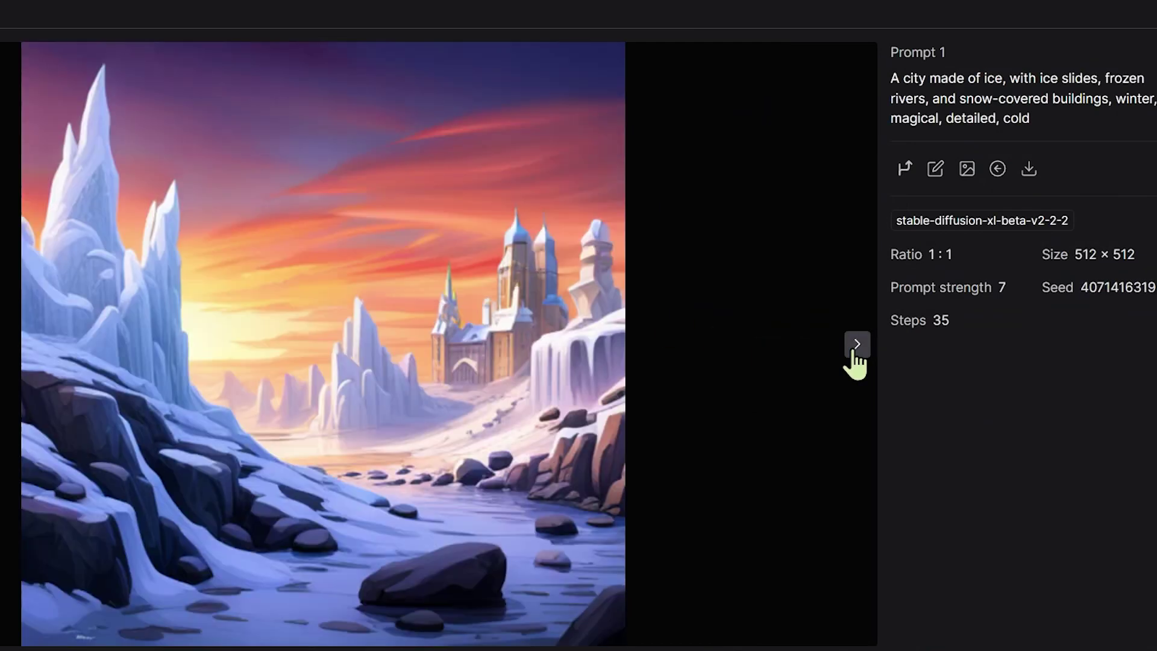
click(856, 345)
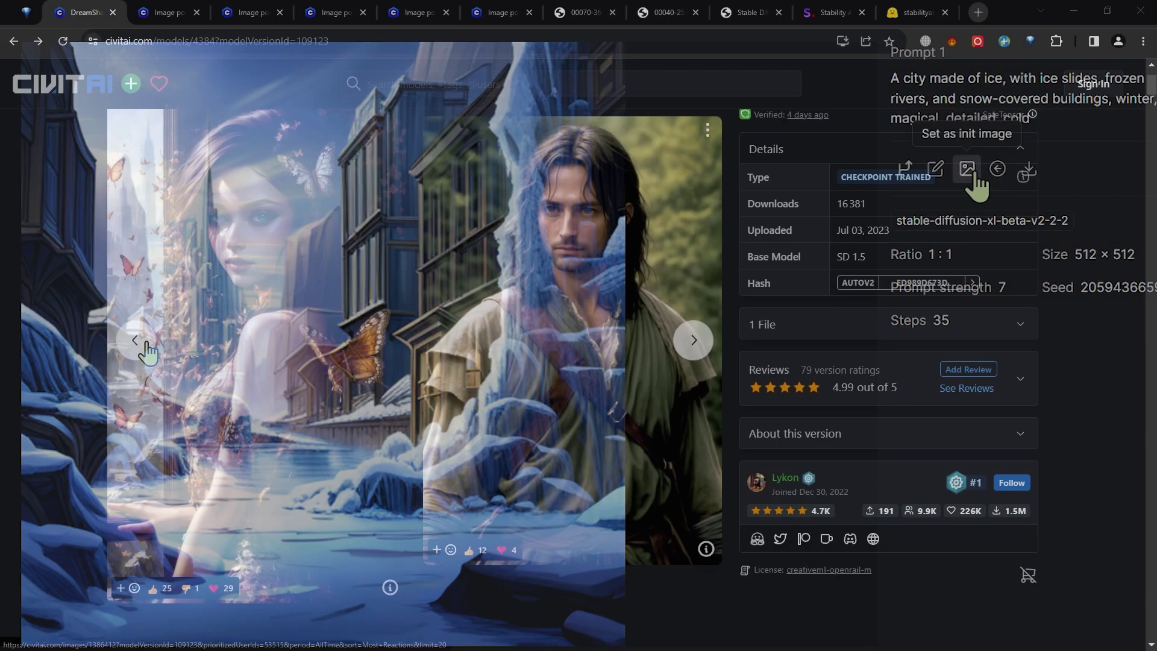
- Scroll the DreamShaper V7 page past its details and description into the community Gallery
scroll(149, 352, down, 2)
scroll(149, 352, up, 1)
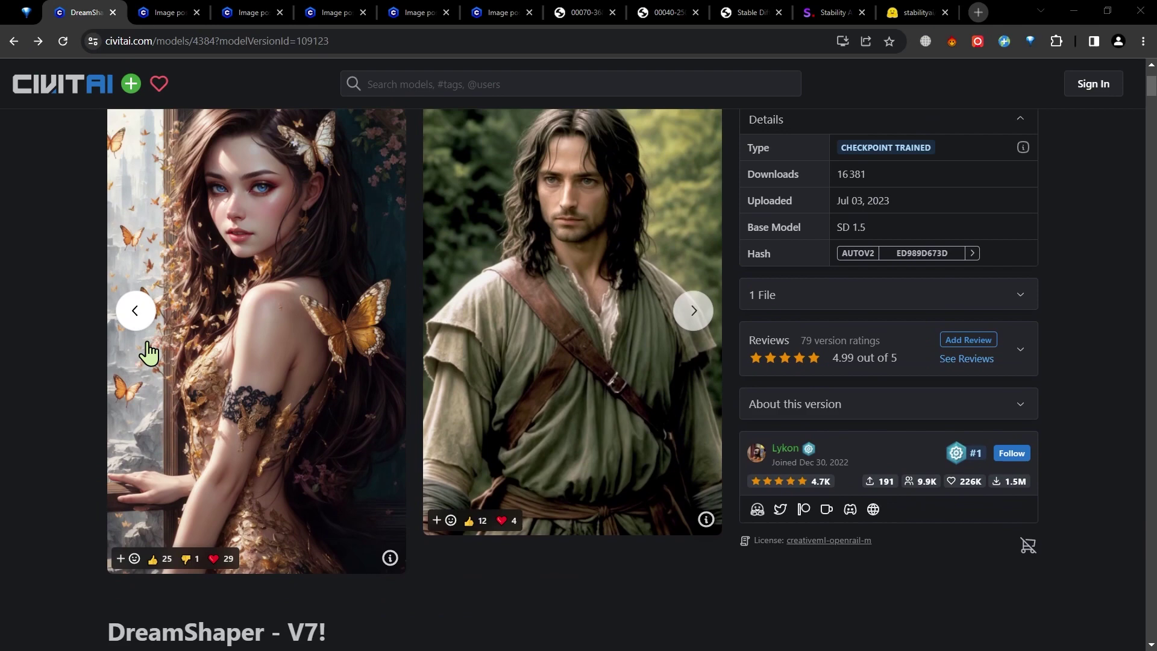
scroll(149, 353, down, 3)
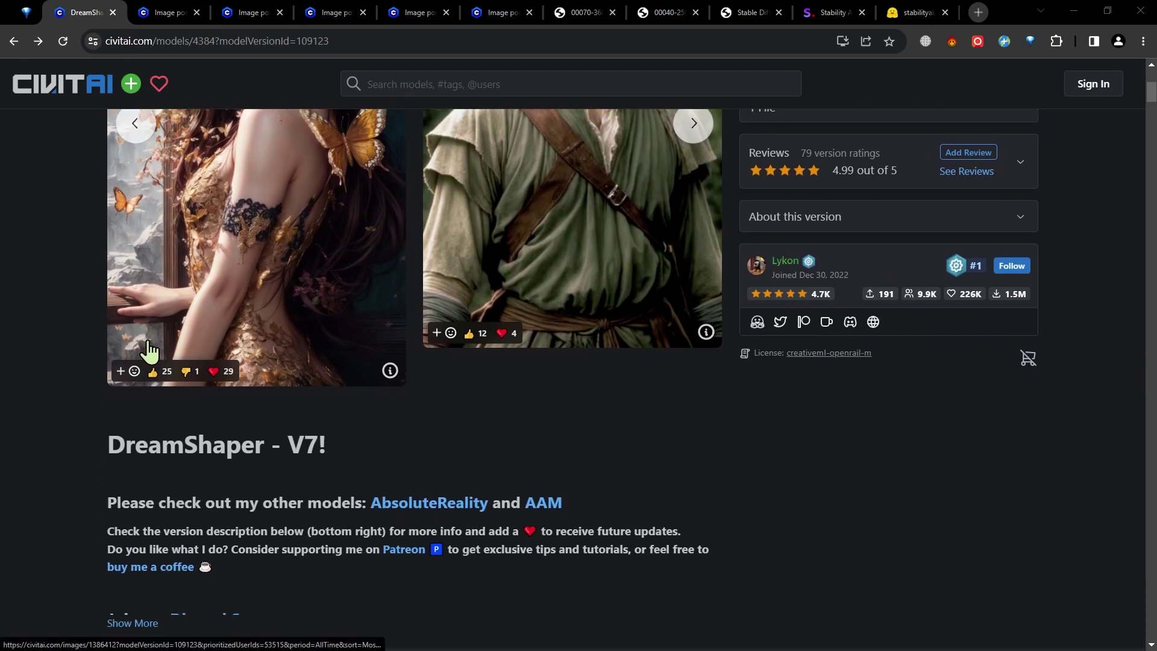
scroll(149, 353, up, 5)
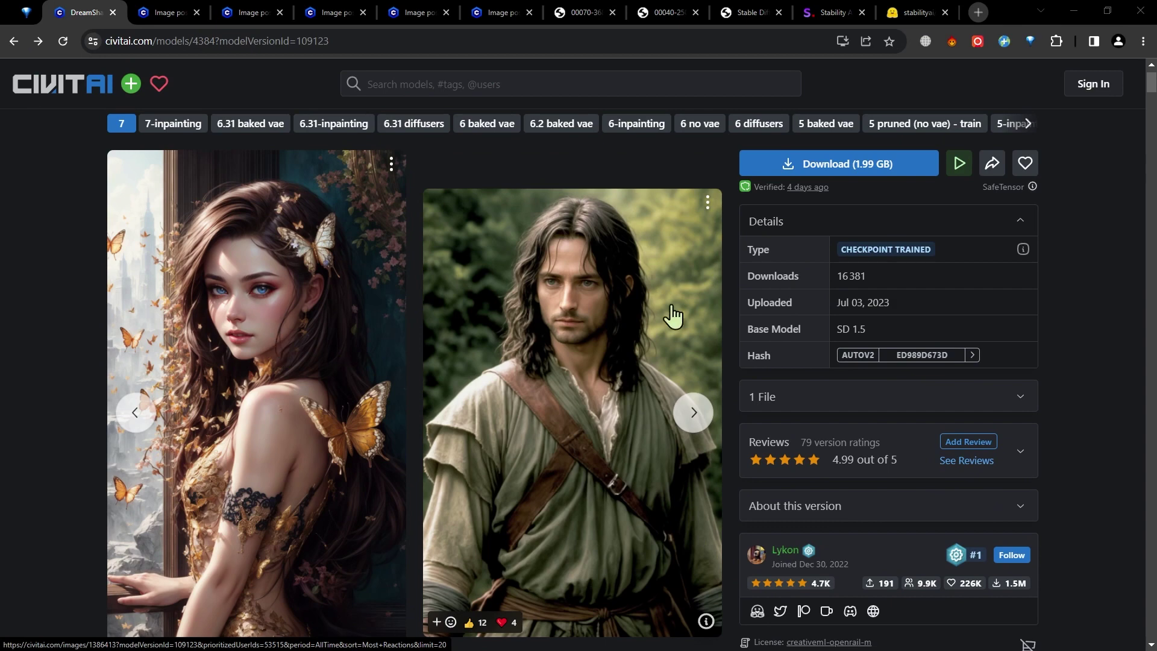
scroll(647, 422, down, 20)
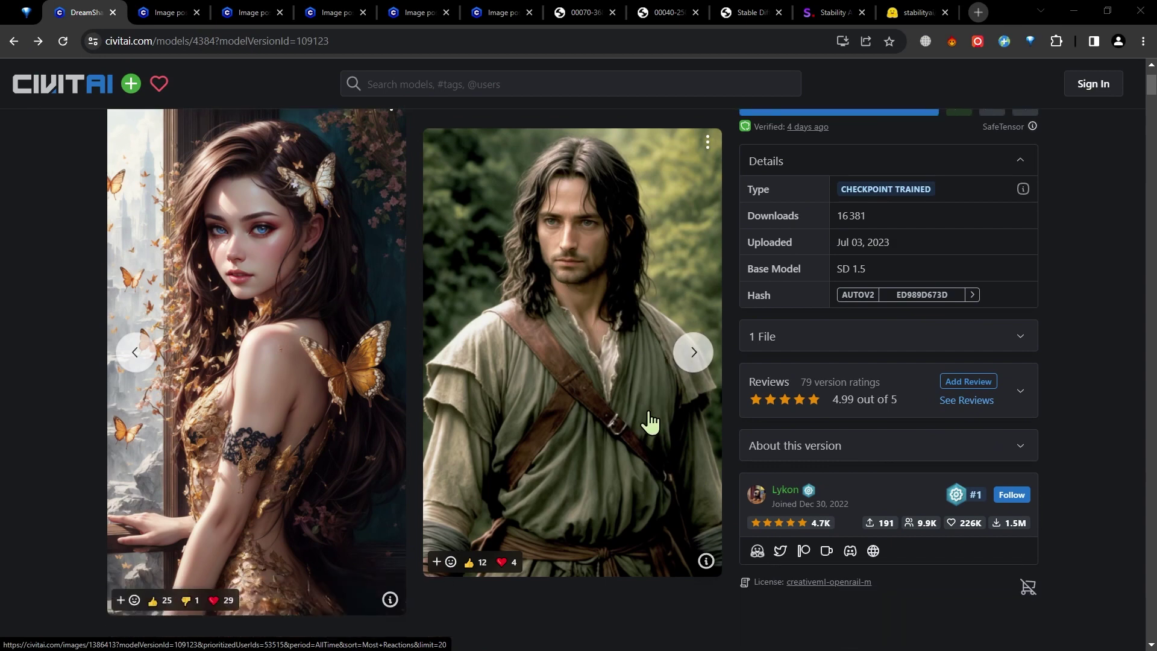
scroll(659, 420, down, 2)
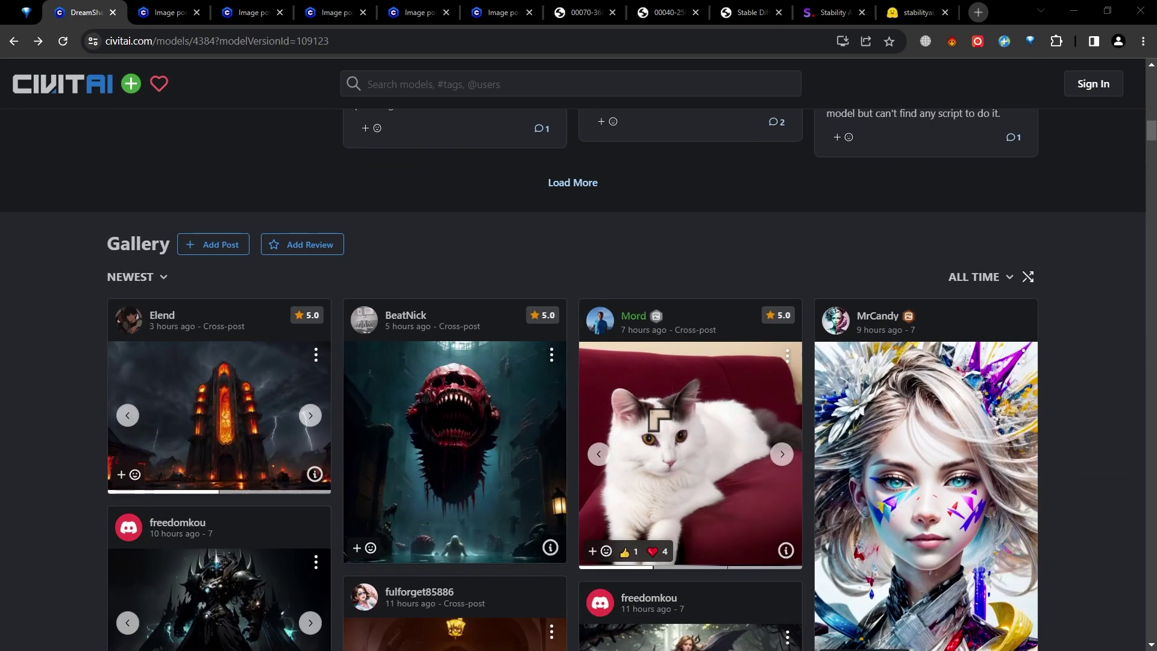
scroll(643, 416, down, 3)
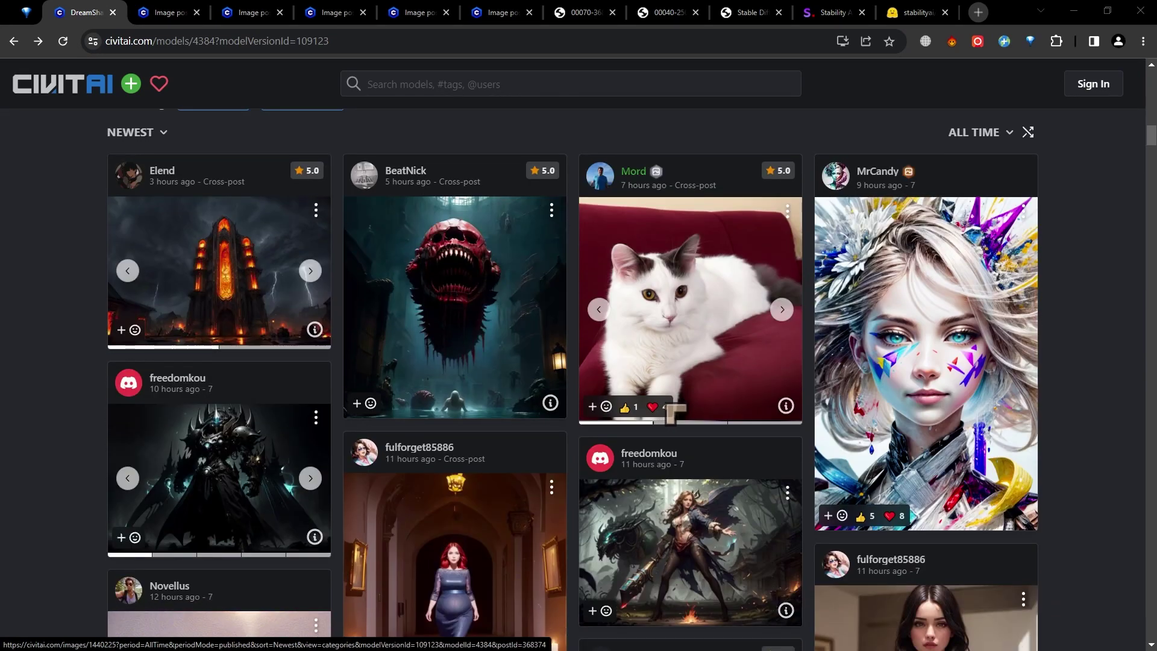
scroll(680, 412, down, 5)
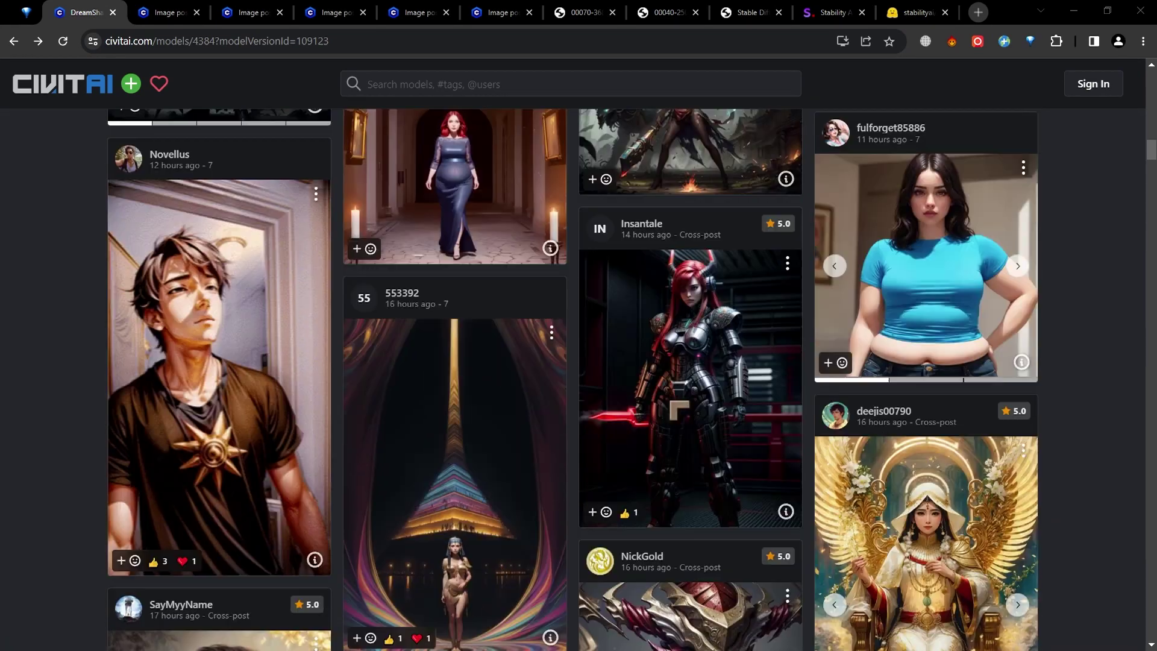
scroll(578, 379, down, 1)
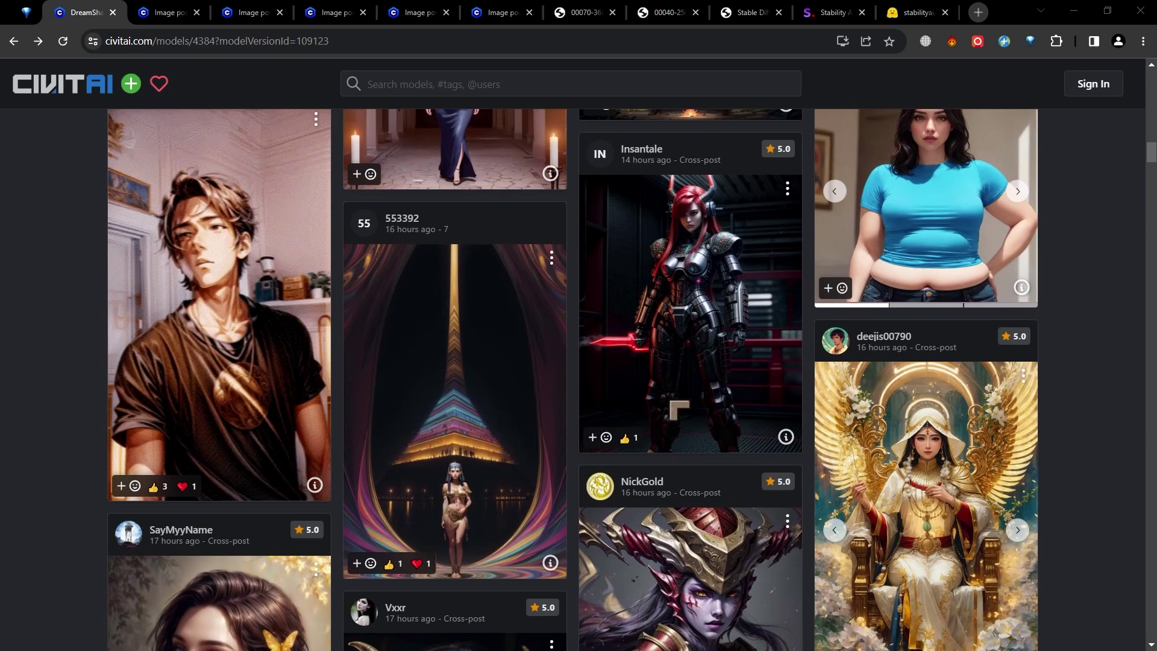
scroll(679, 410, up, 1)
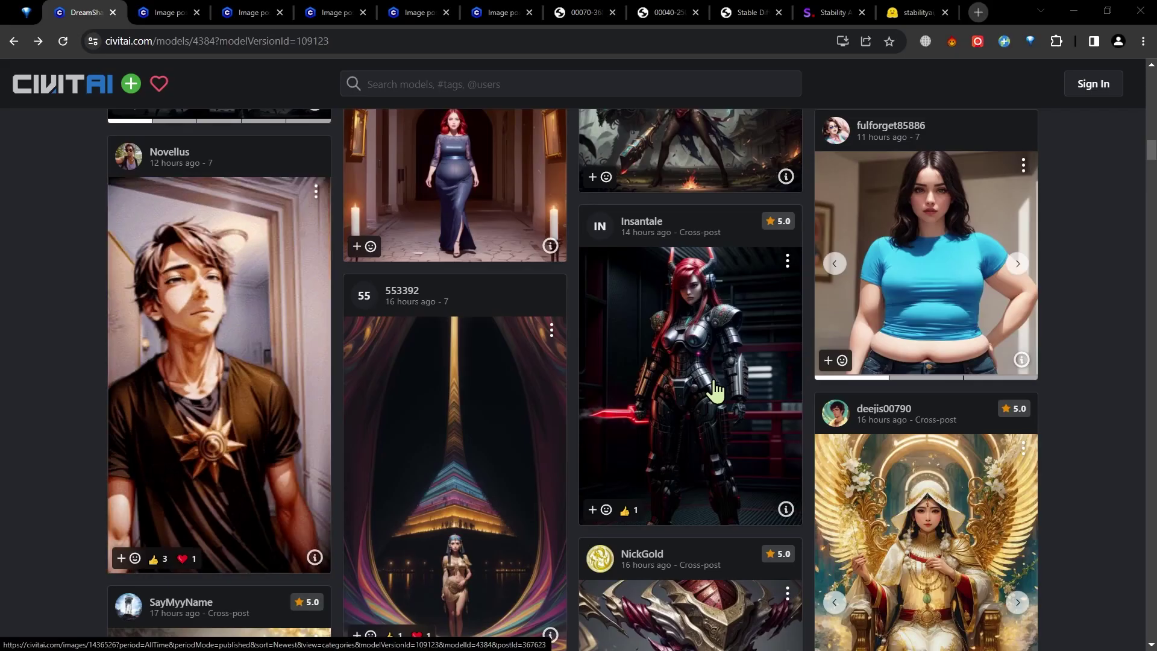
scroll(679, 390, down, 5)
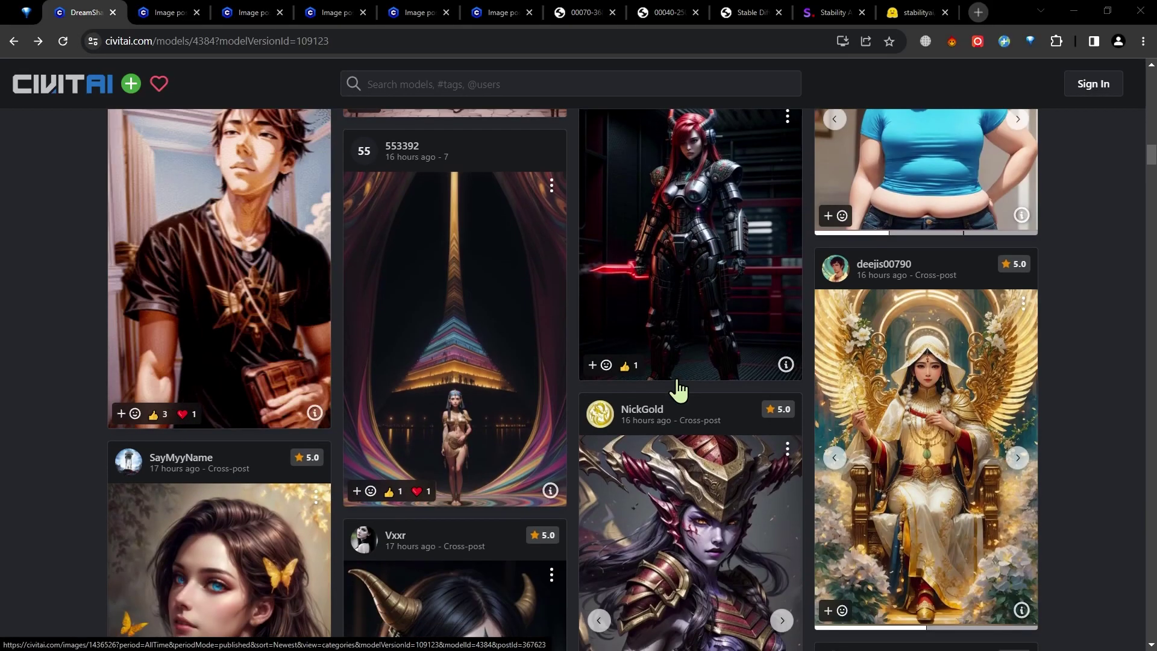
scroll(679, 390, down, 5)
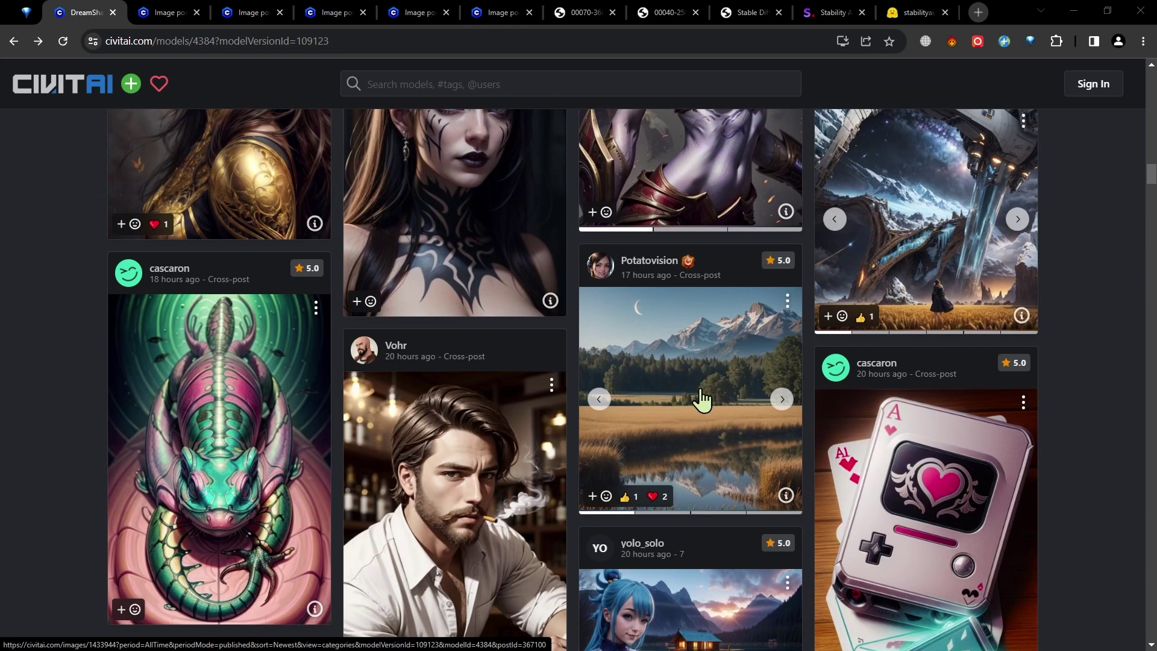
scroll(936, 277, up, 1)
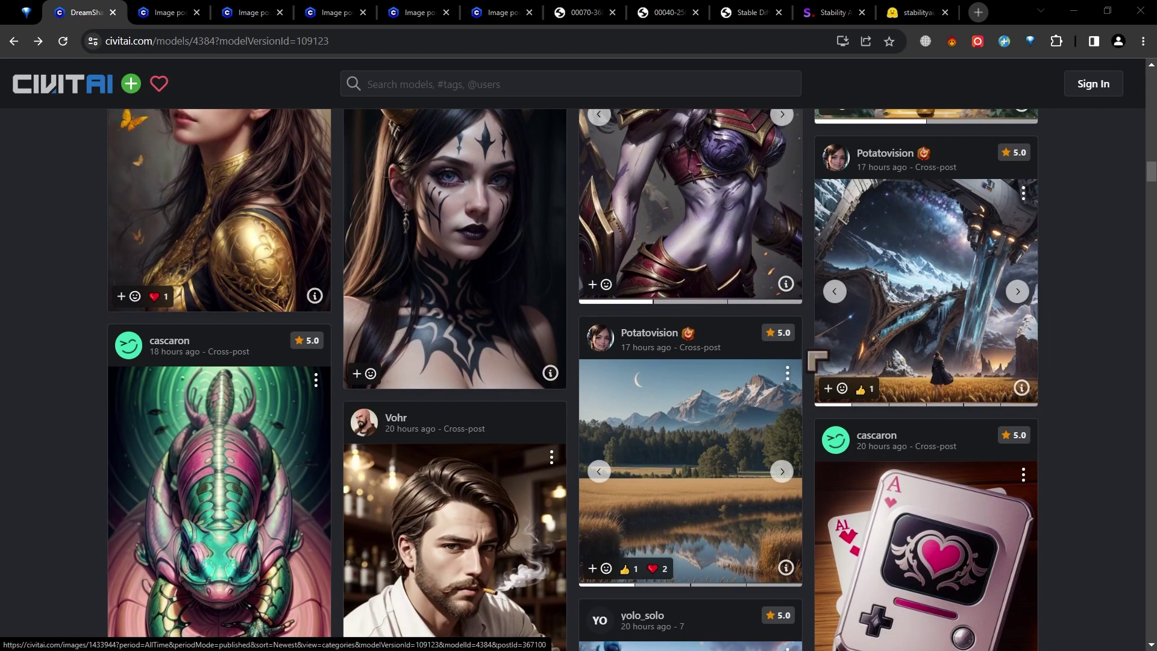
scroll(681, 426, down, 15)
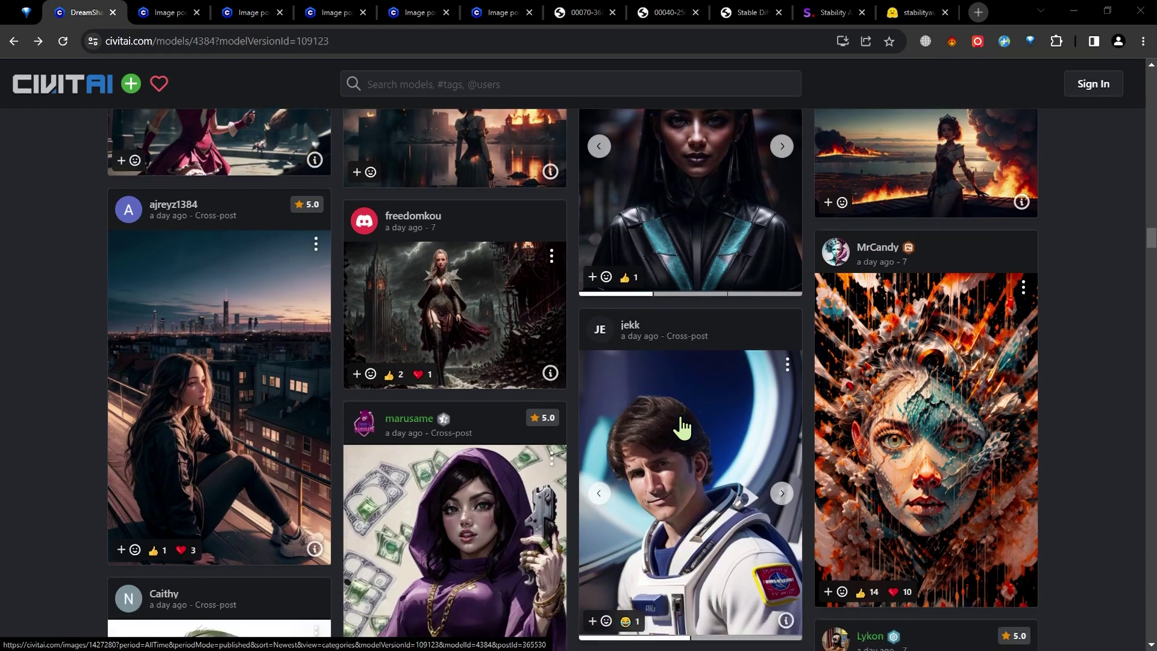
scroll(554, 373, down, 6)
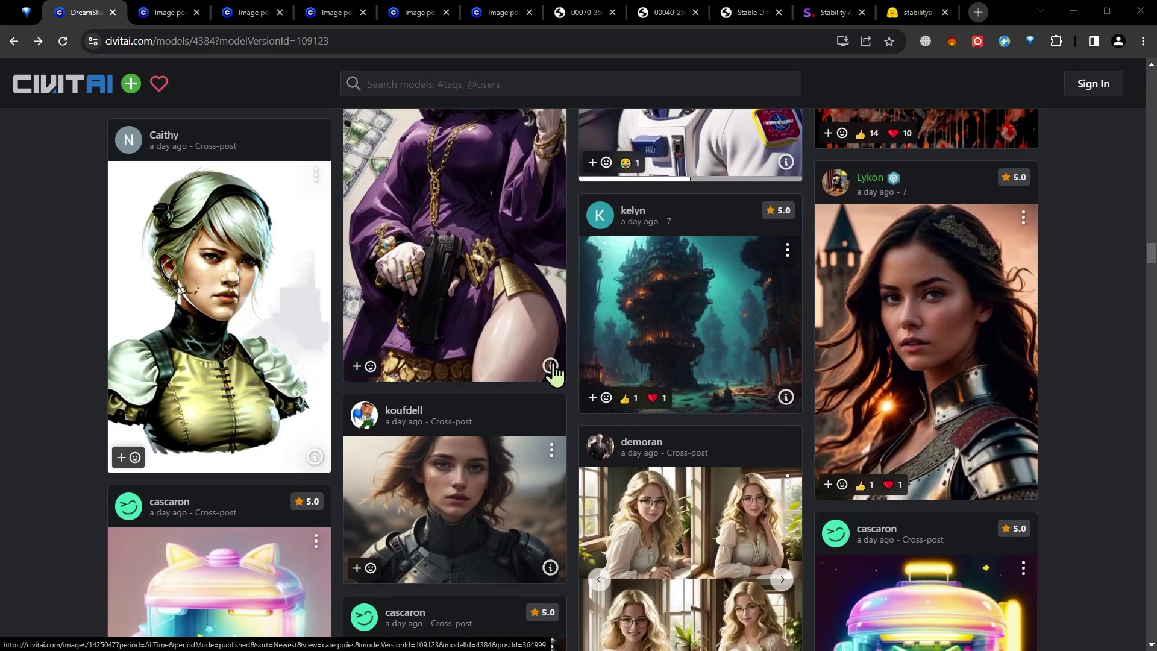
scroll(554, 374, down, 2)
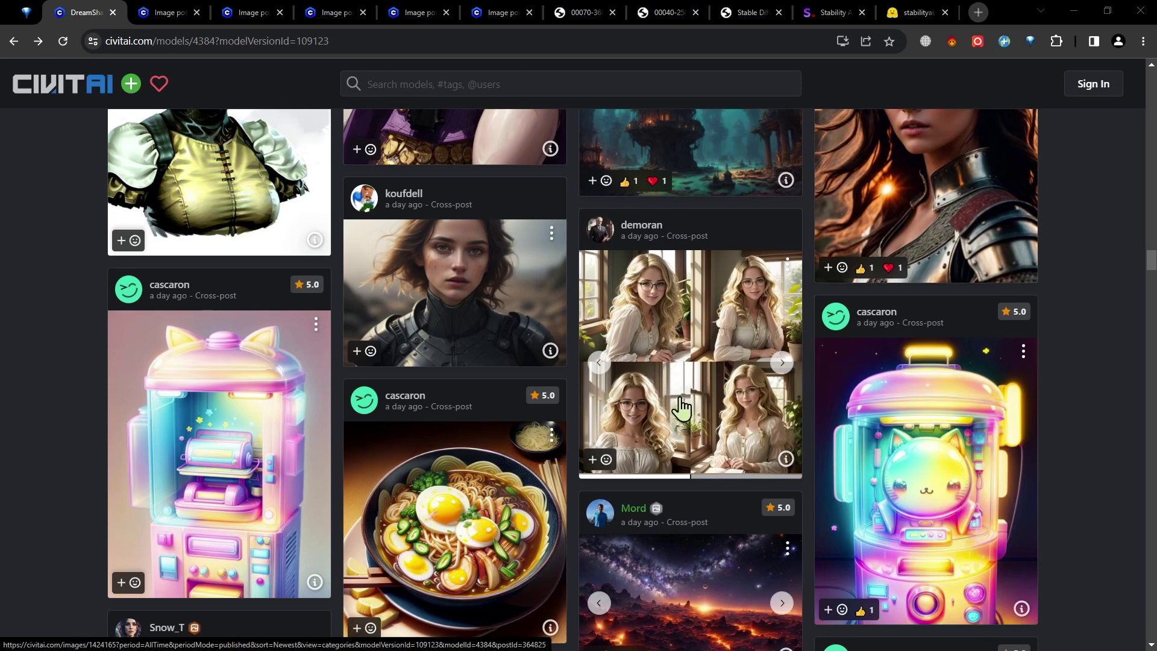
scroll(680, 406, down, 7)
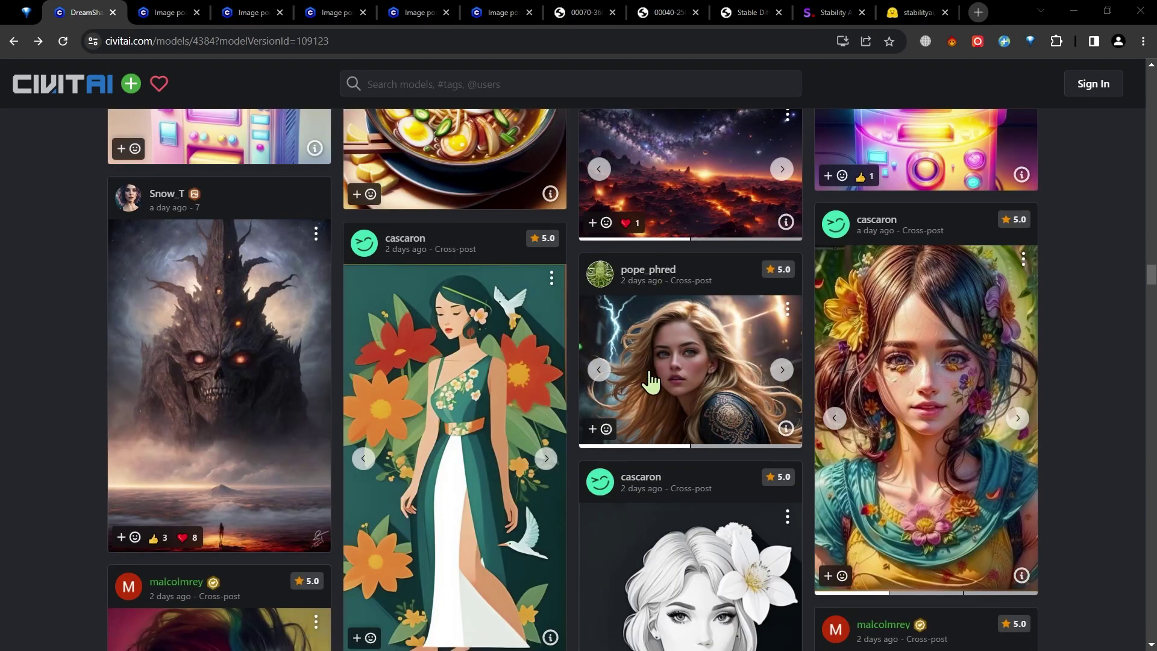
scroll(651, 381, down, 8)
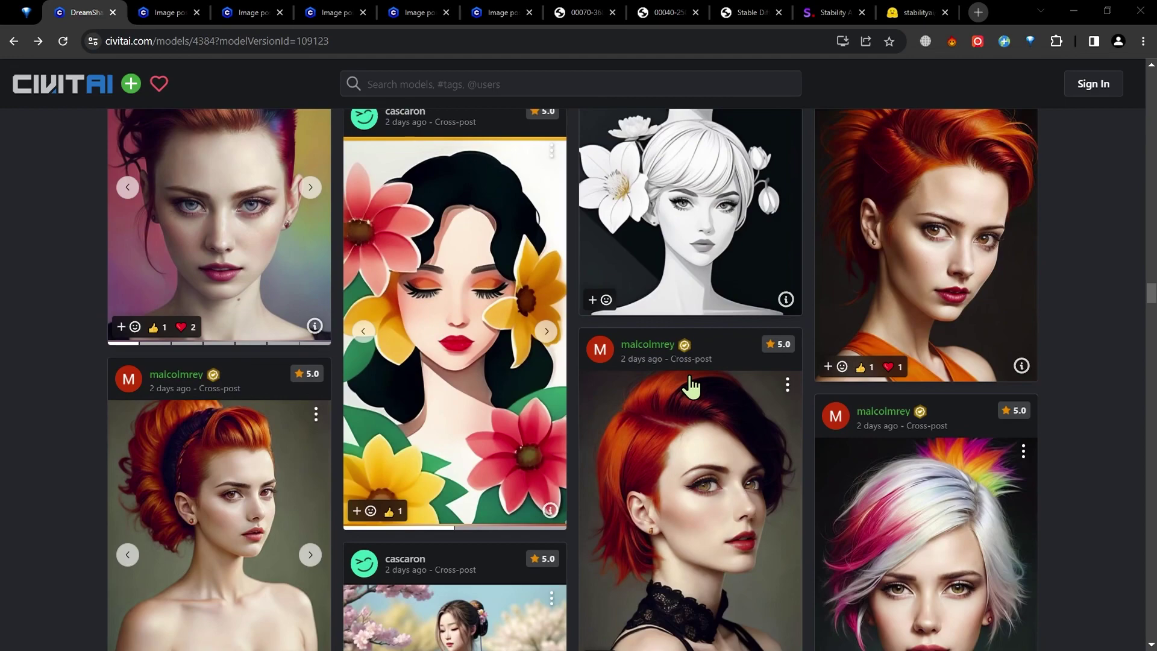
scroll(691, 386, down, 10)
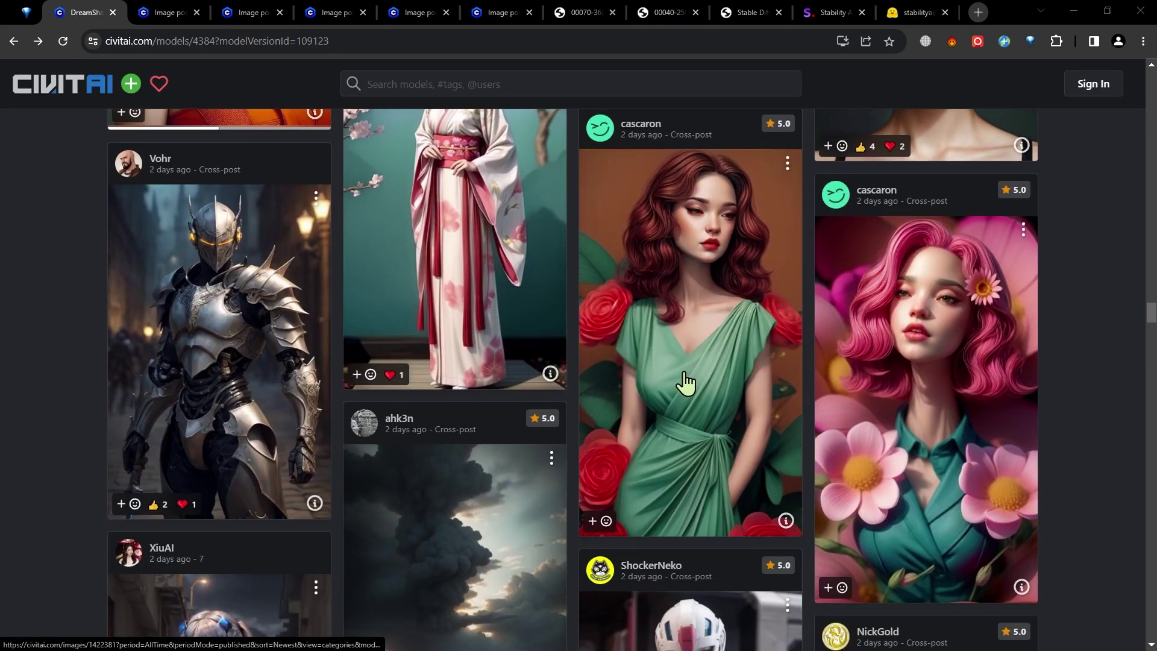
scroll(686, 382, down, 10)
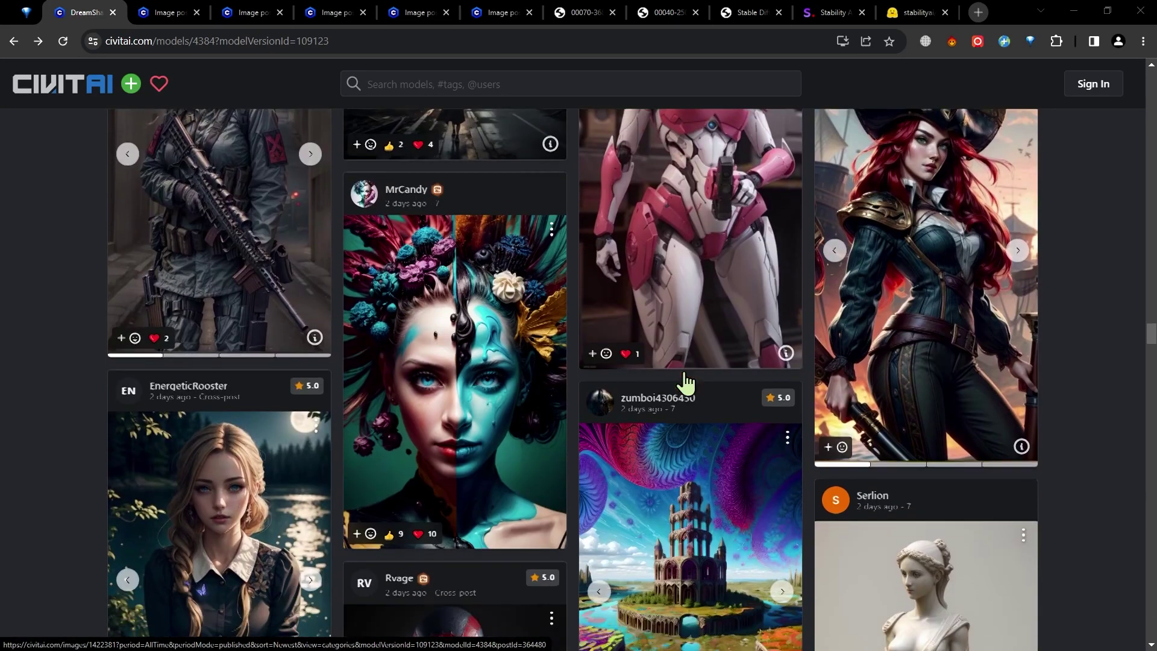
scroll(686, 382, down, 10)
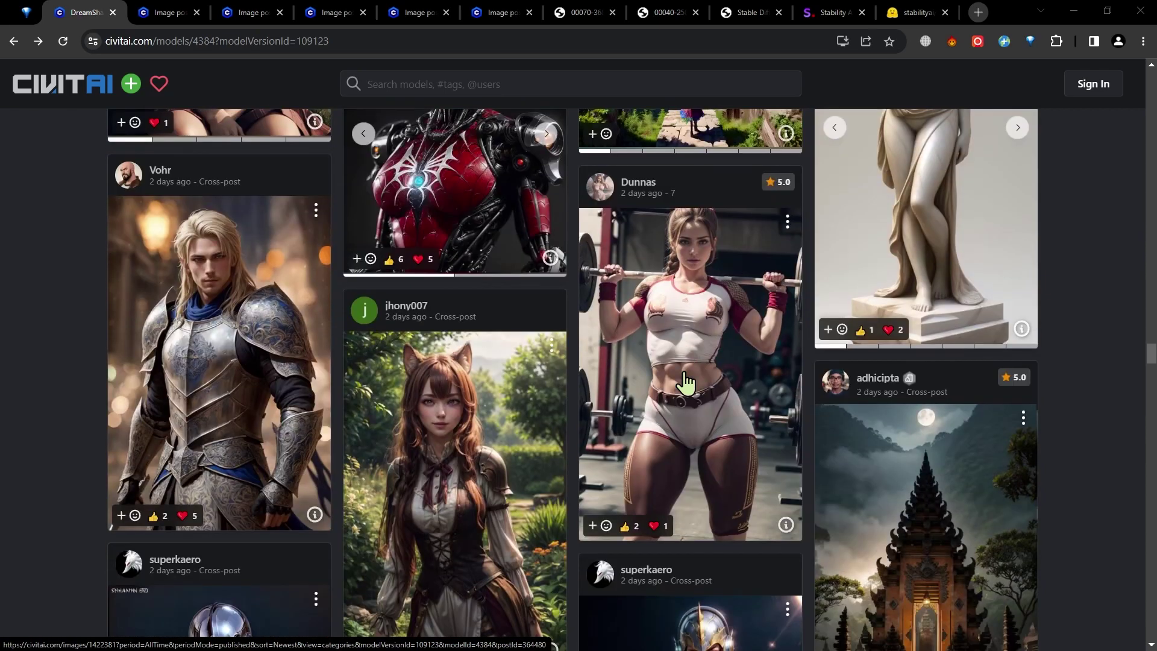
scroll(685, 383, down, 10)
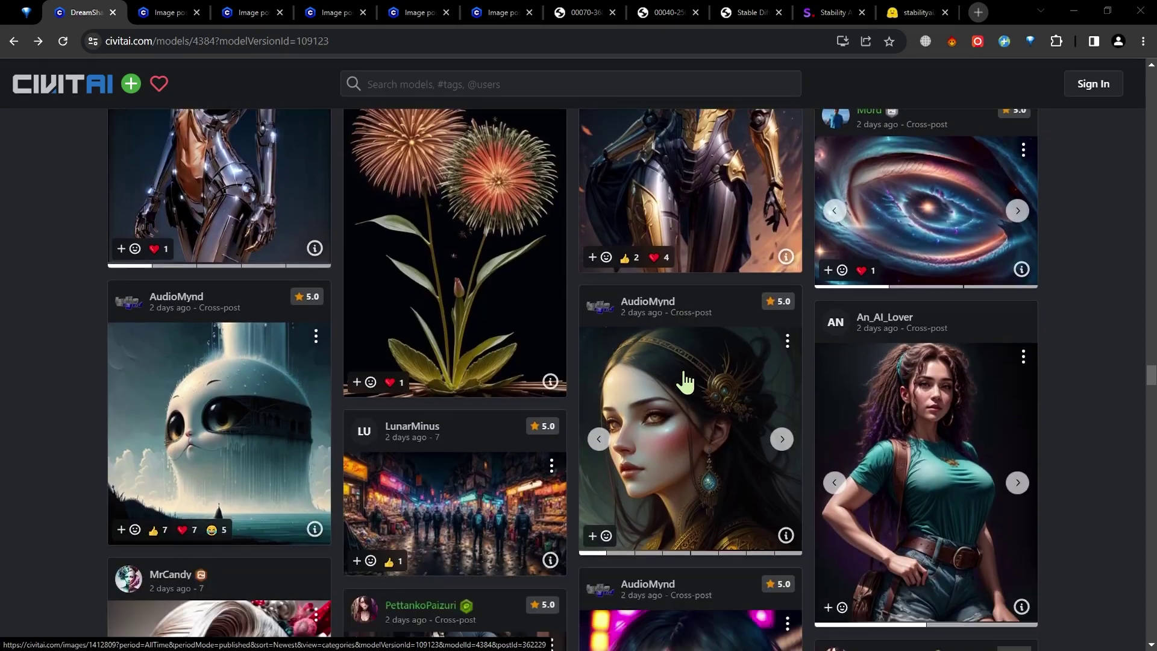
scroll(686, 383, down, 5)
scroll(887, 349, up, 3)
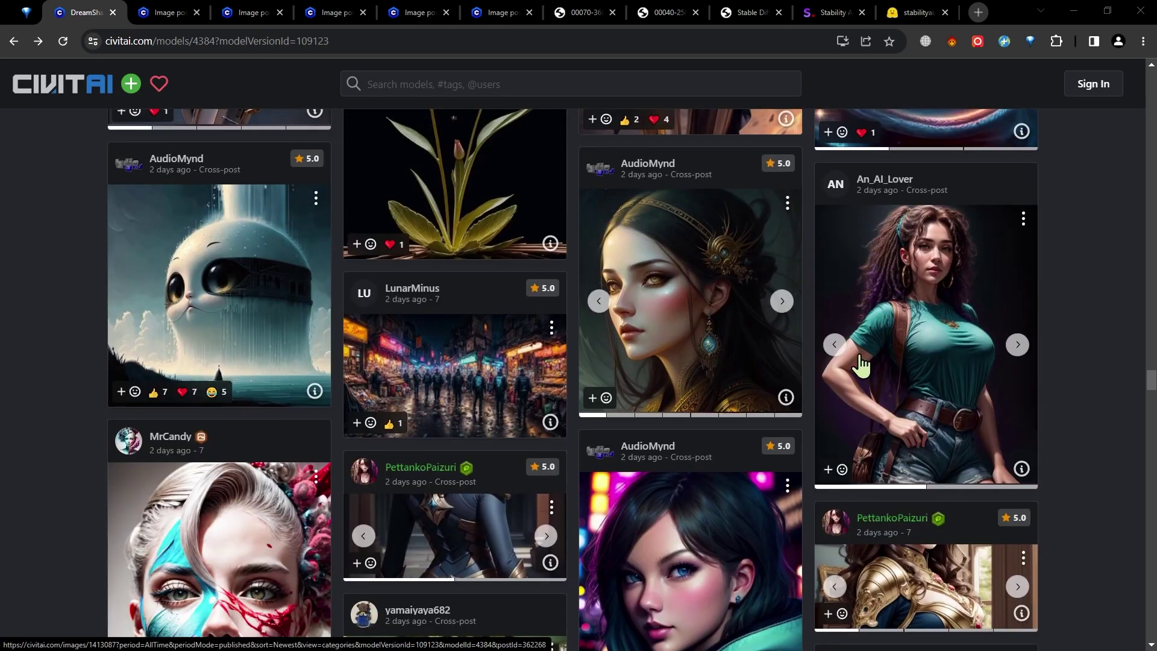
scroll(911, 380, down, 6)
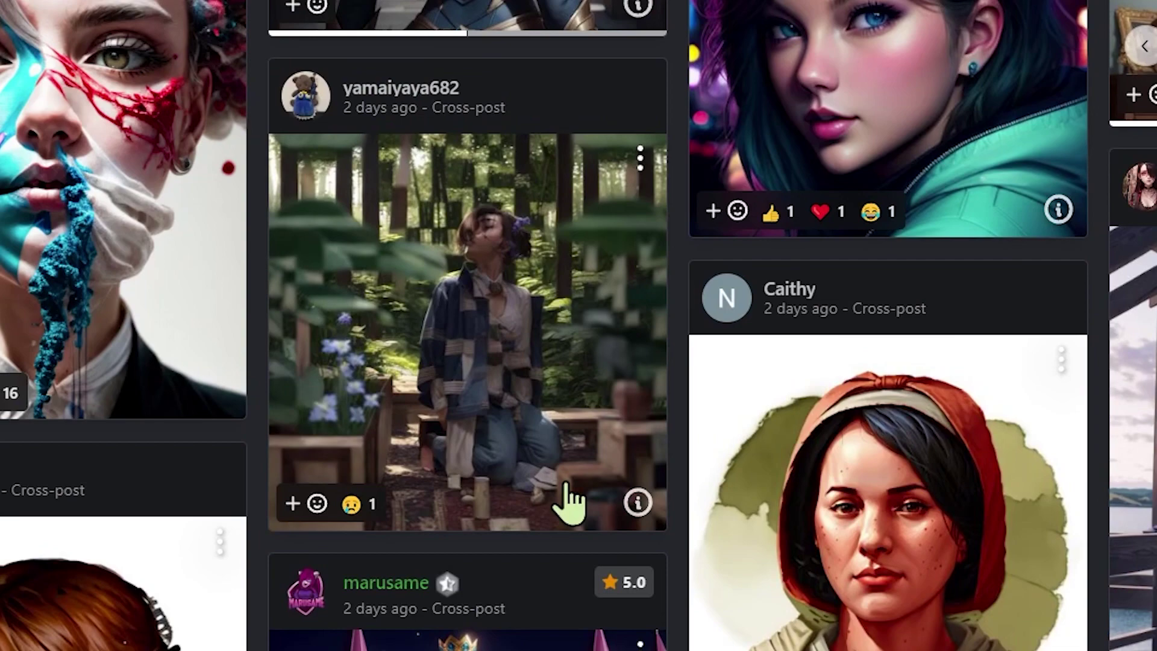
scroll(601, 458, down, 5)
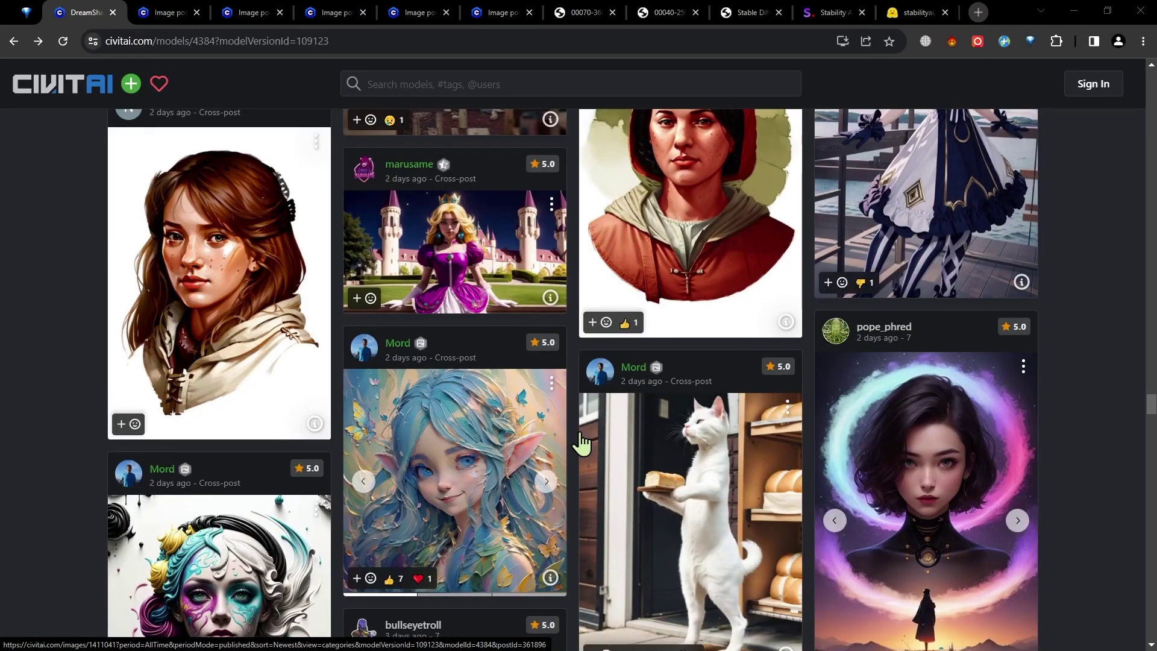
scroll(693, 434, down, 3)
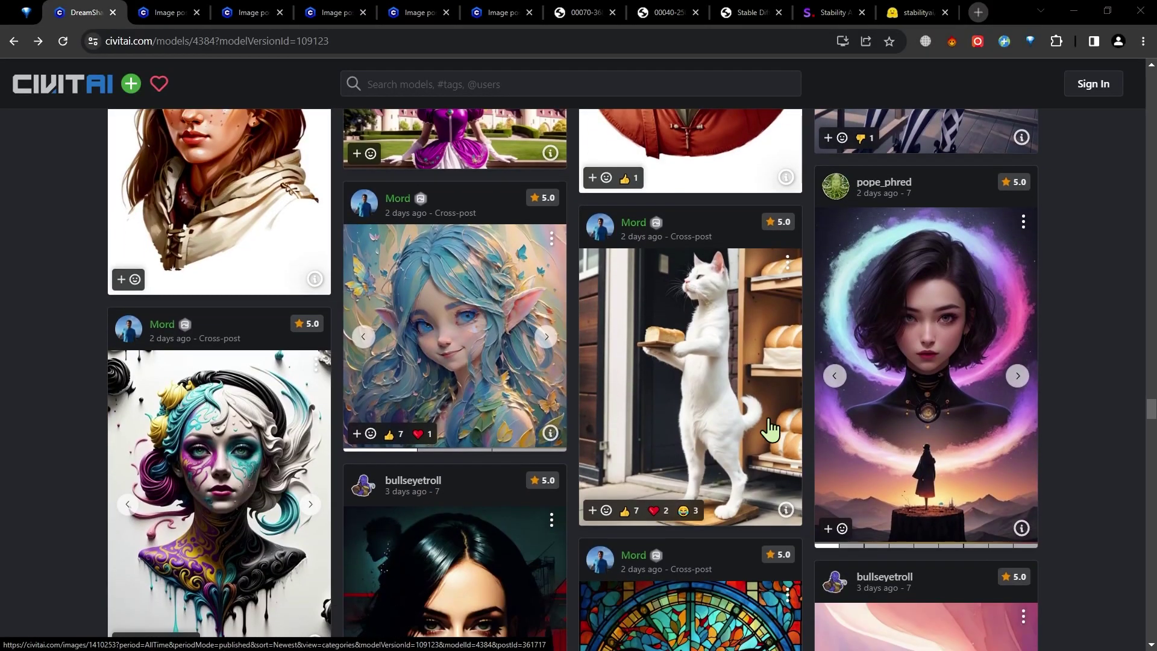
scroll(946, 416, up, 1)
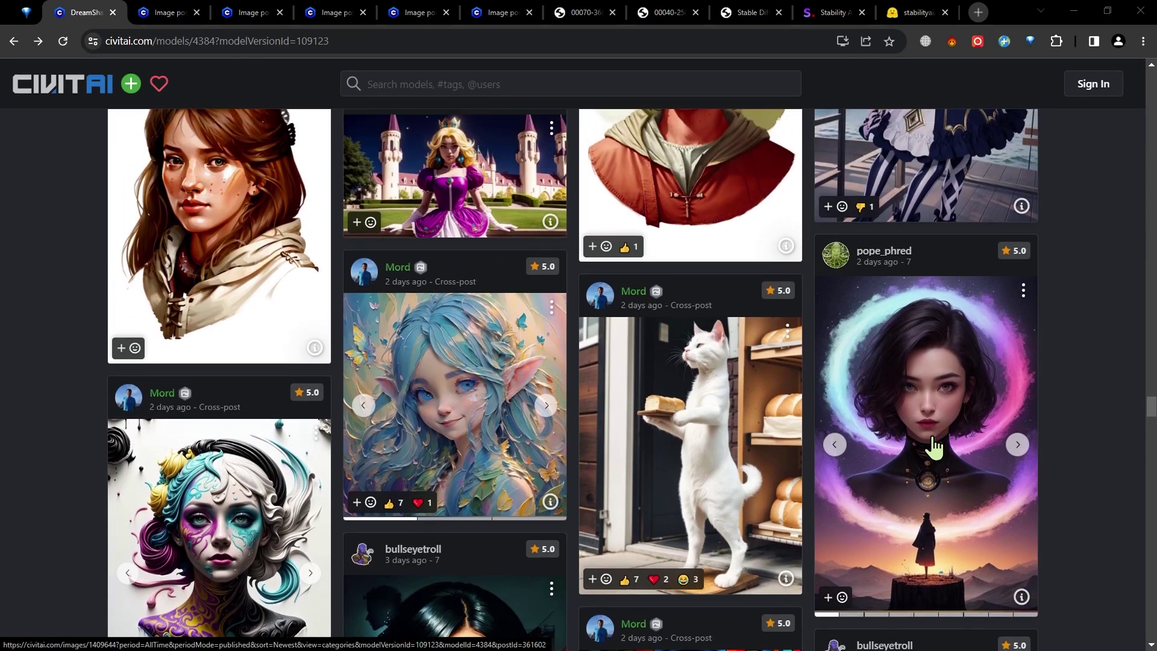
scroll(934, 447, up, 12)
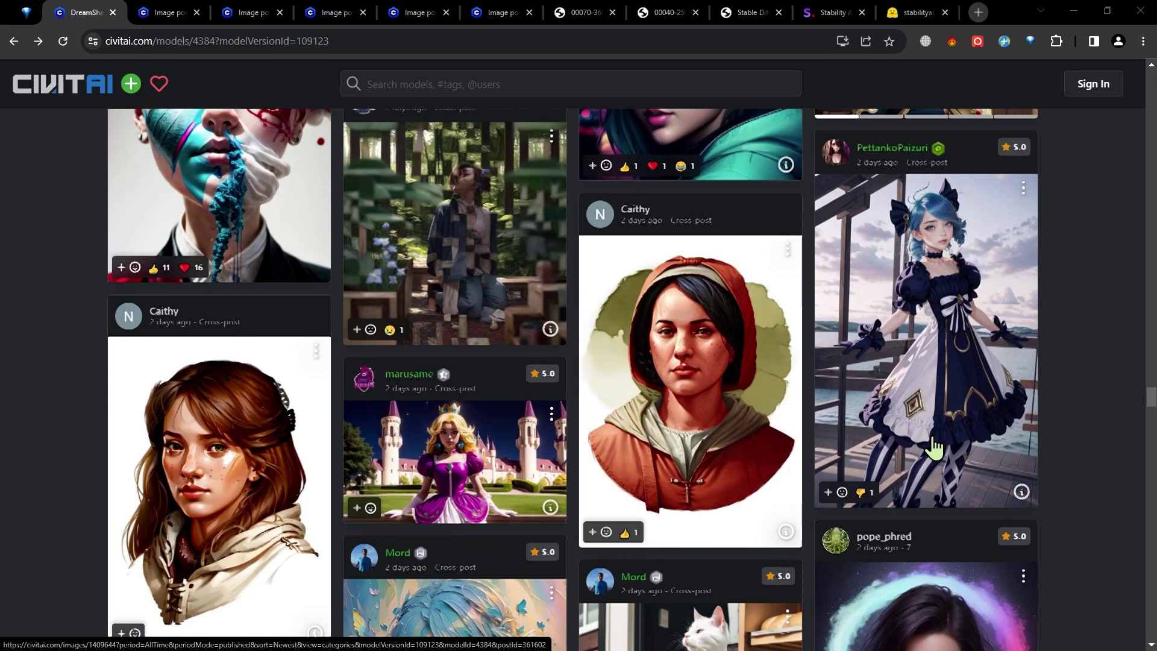
scroll(942, 445, up, 15)
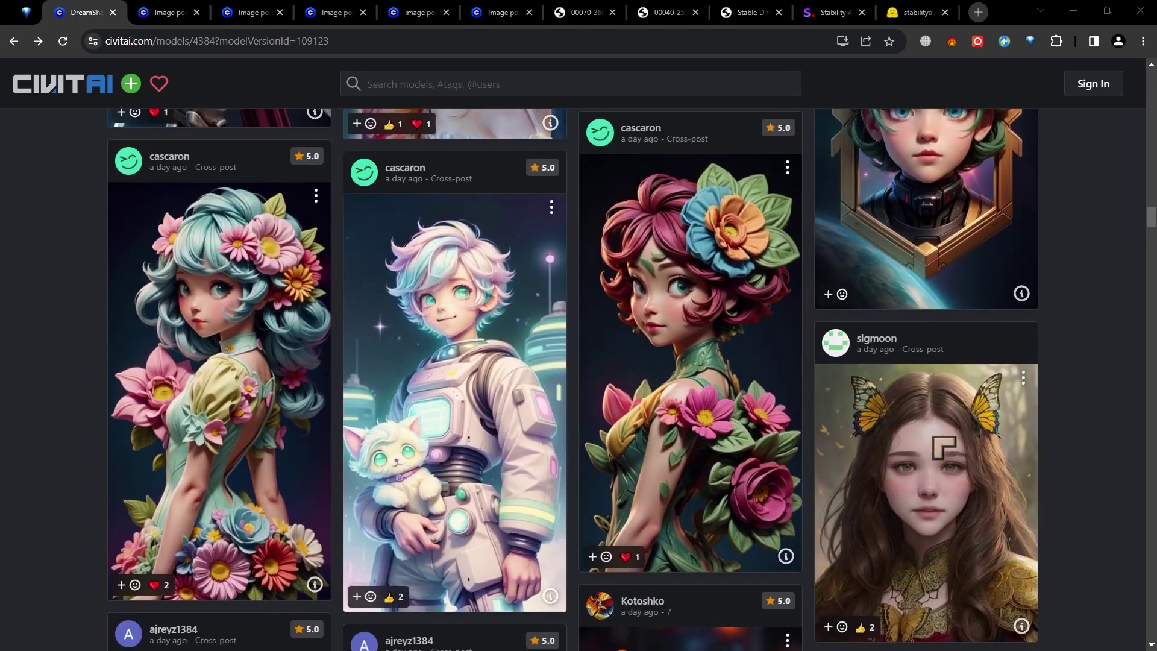
- Step through the DreamShaper - 7 showcase images, from the mecha to the teal-haired graffiti girl
key(ctrl+Tab)
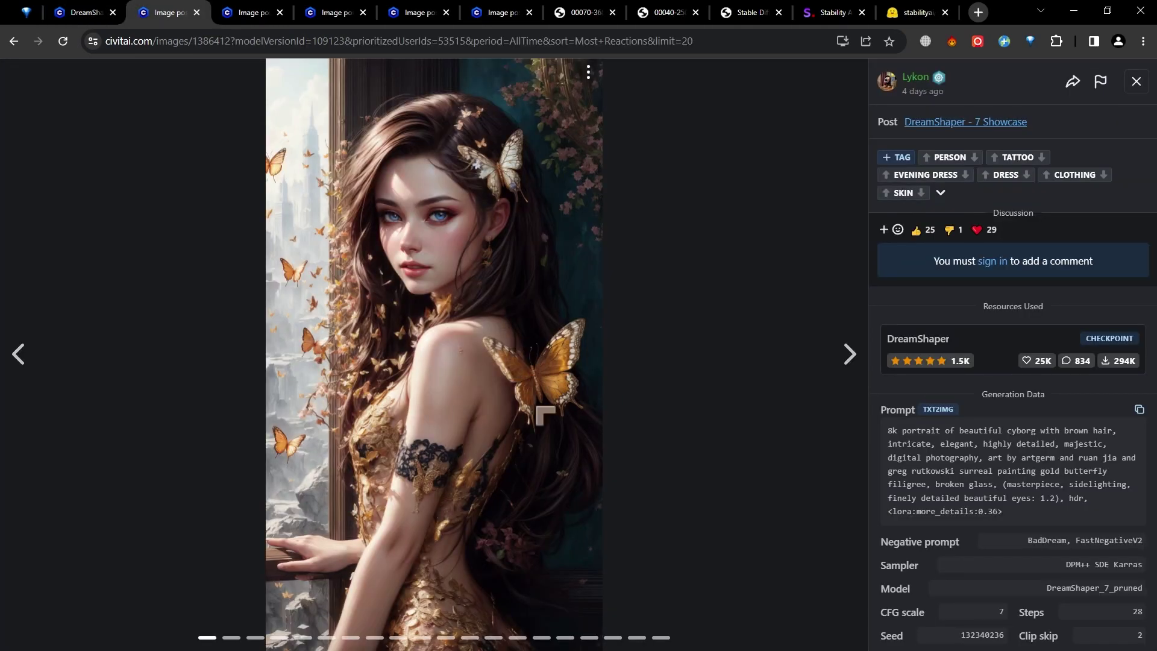
click(849, 355)
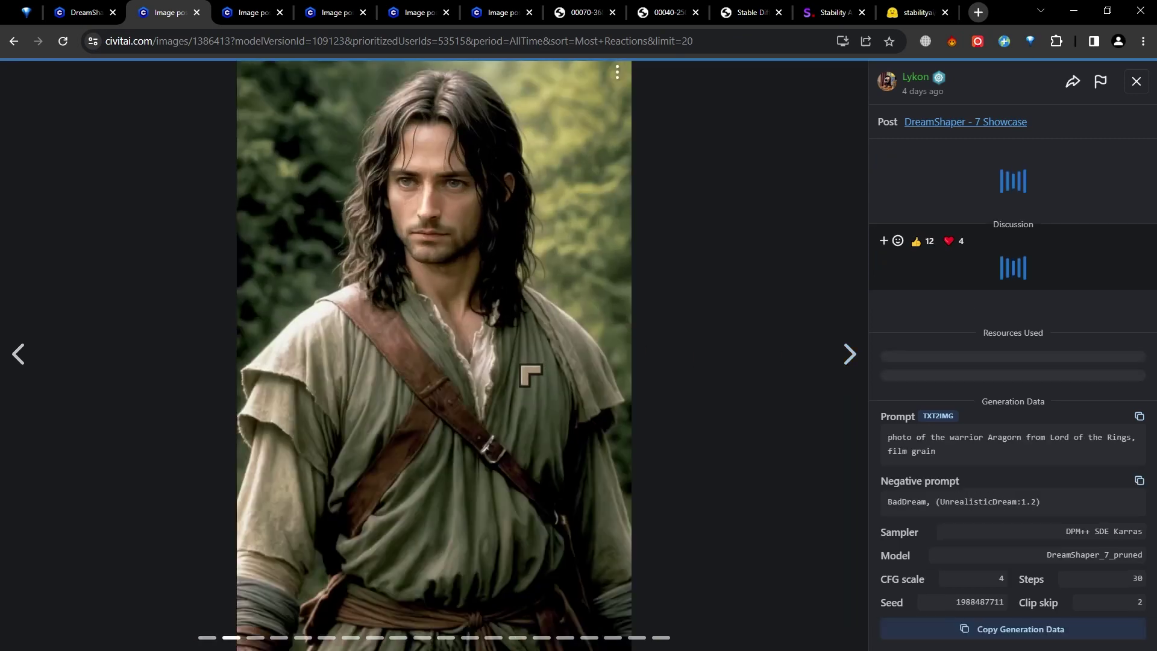
click(847, 371)
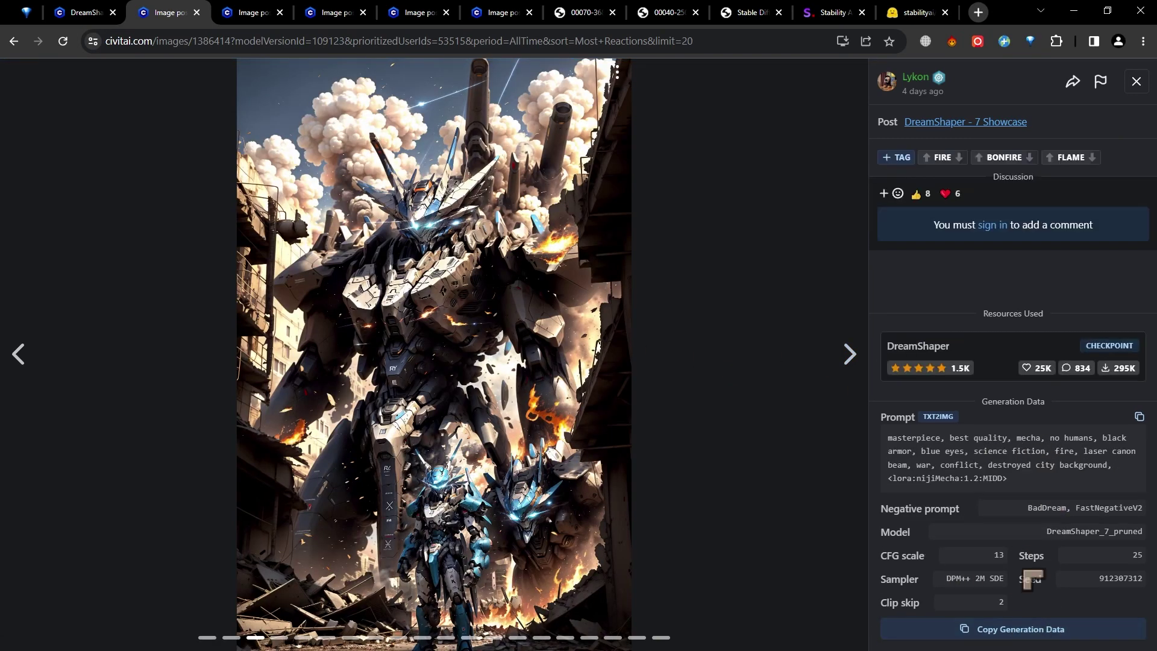
click(849, 360)
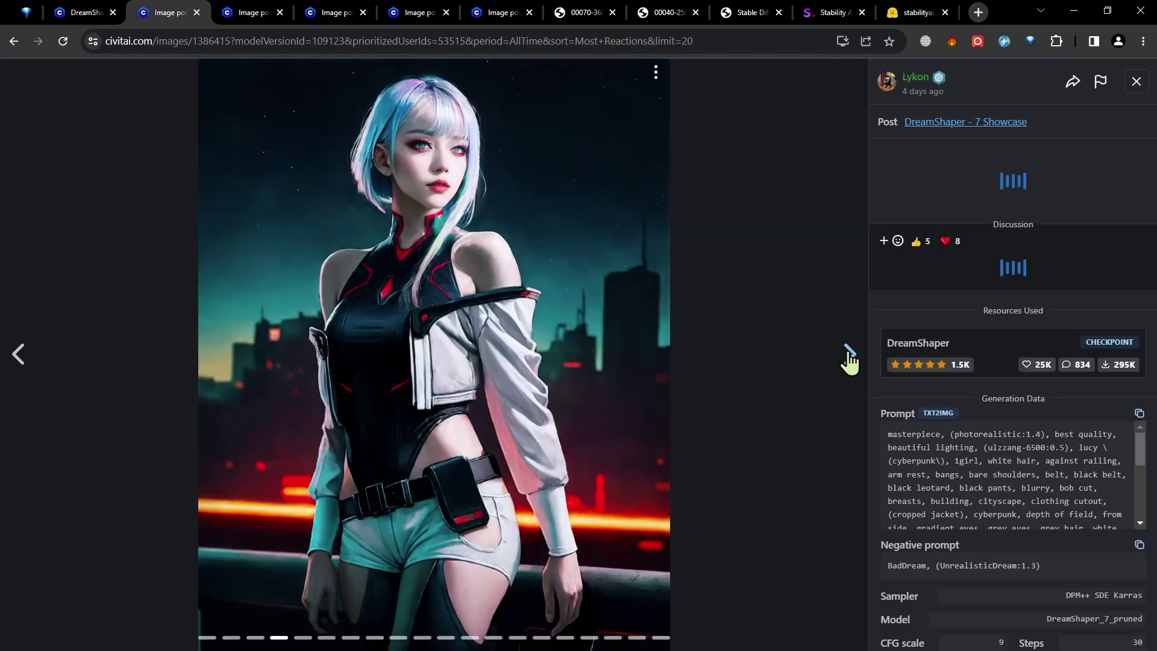
click(847, 360)
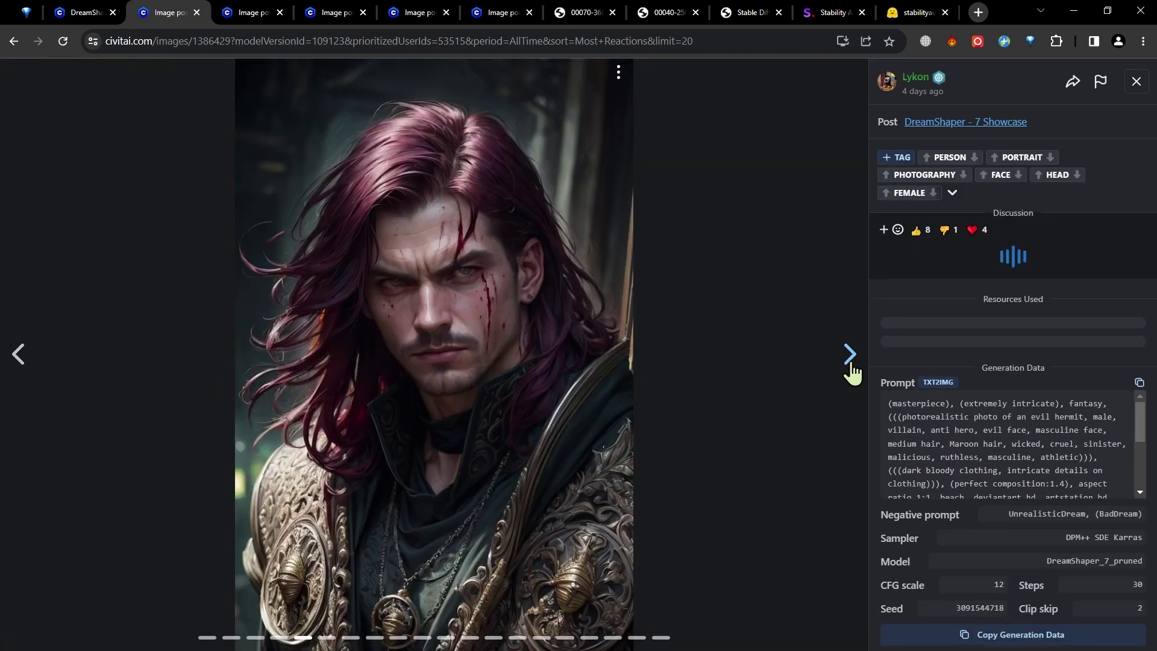
click(850, 366)
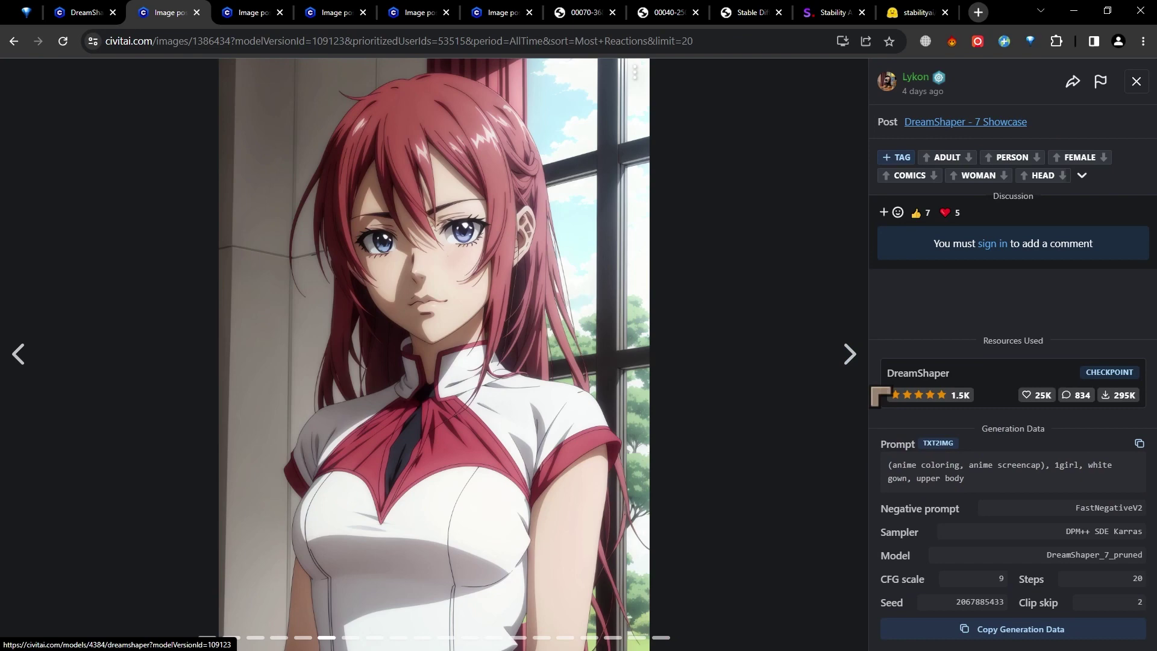
click(516, 638)
click(540, 638)
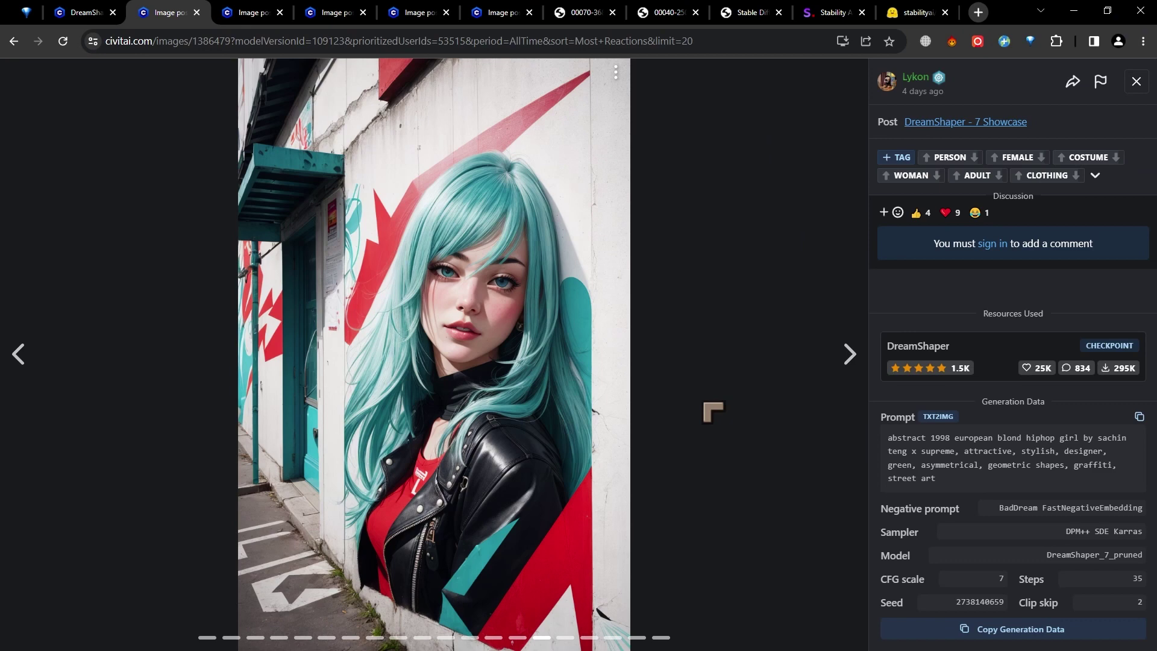
- Switch to the next image tab, the Inara - The Shining Light post
key(ctrl+Tab)
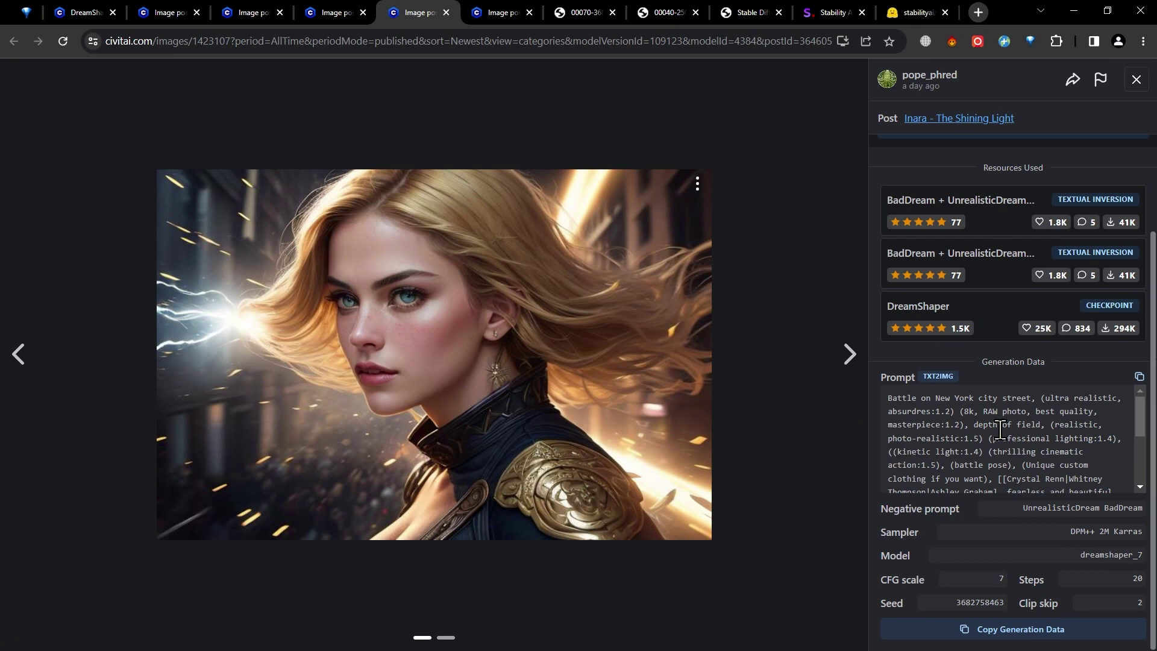
- Review the Inara post's prompt and both images, then move to the white armoured beast tab
scroll(1000, 430, down, 3)
scroll(1000, 431, up, 3)
scroll(998, 434, down, 2)
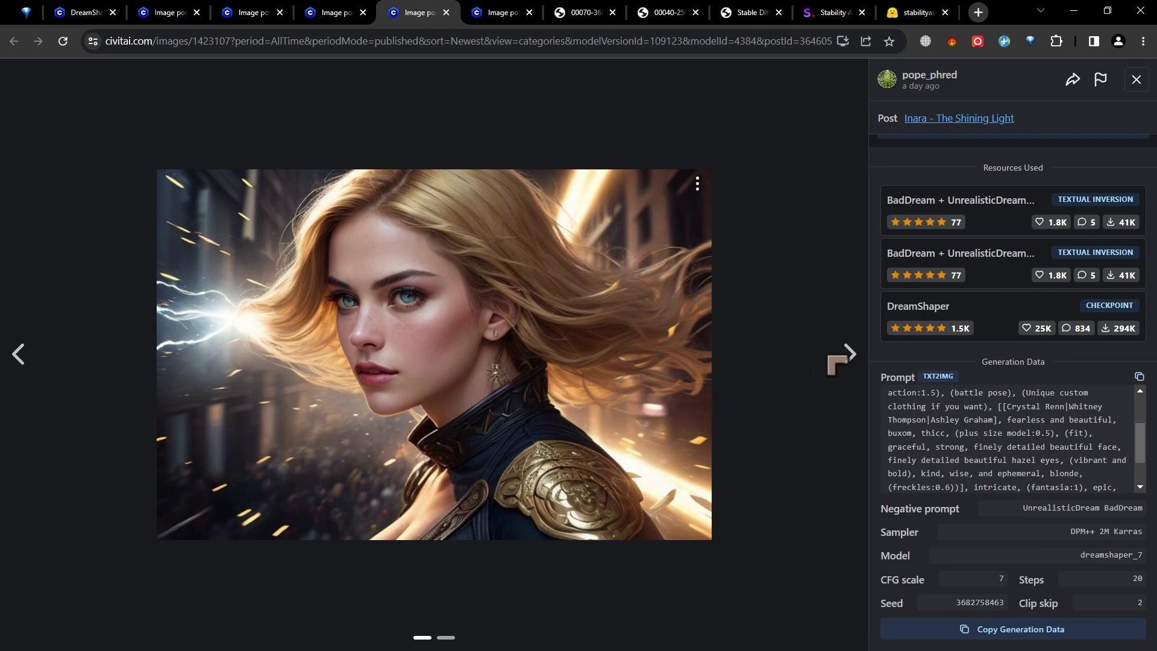
click(849, 360)
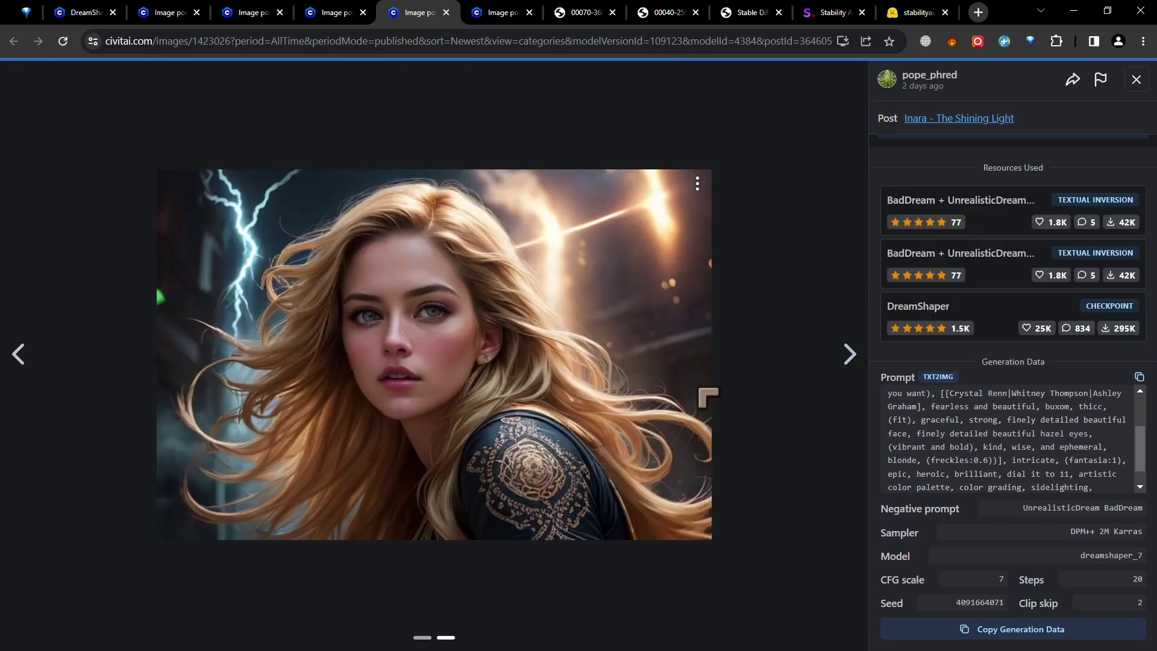
click(859, 365)
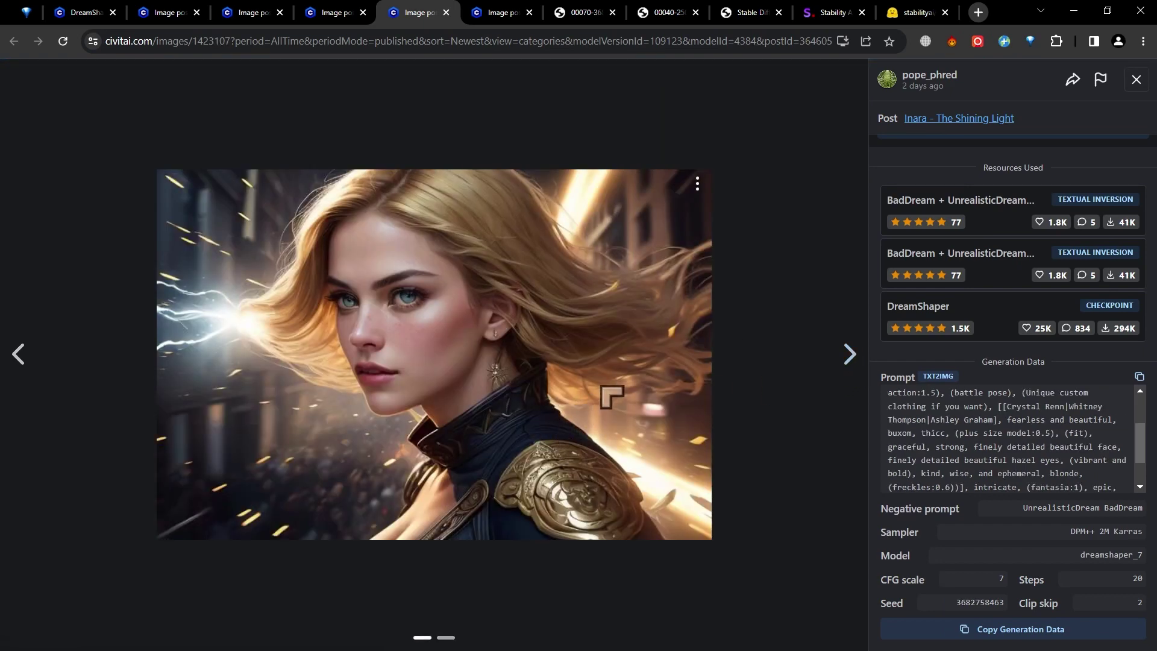
key(ctrl+Tab)
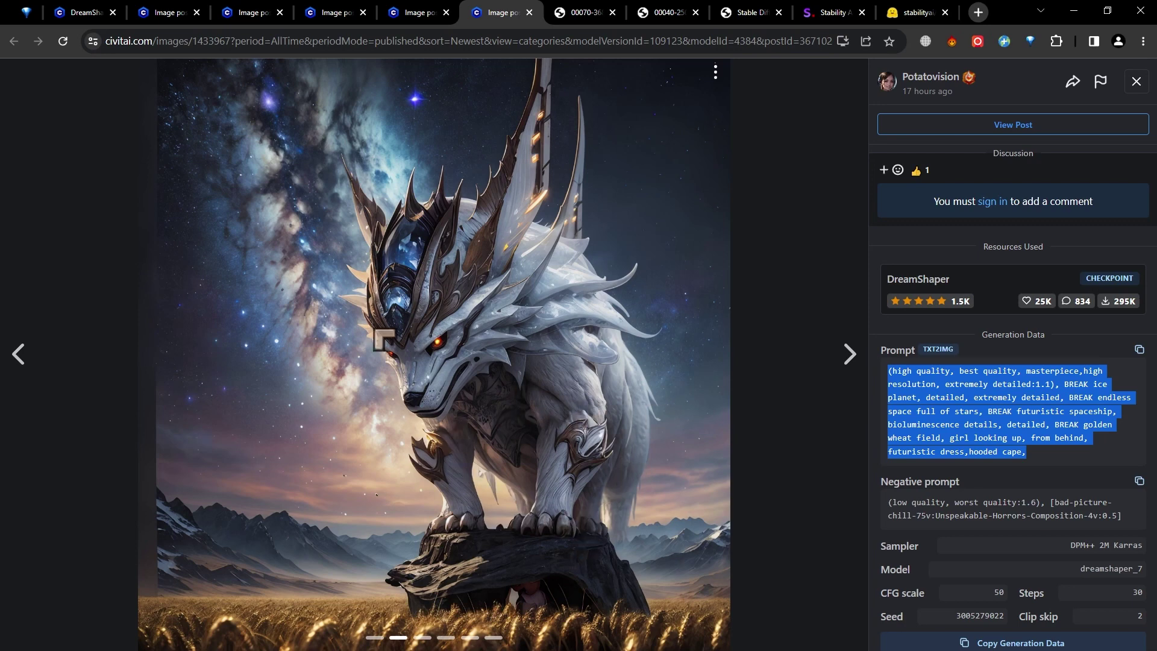
- View the locally saved PNGs at fitted and full size, then return to the WebUI txt2img page
key(ctrl+Tab)
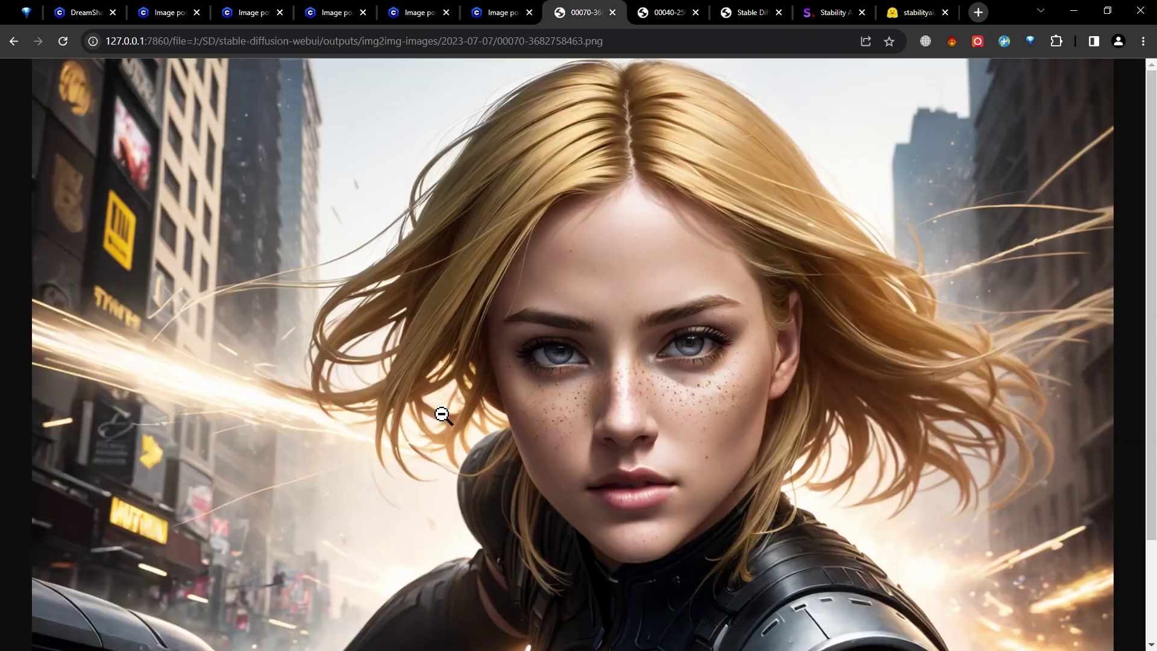
click(621, 418)
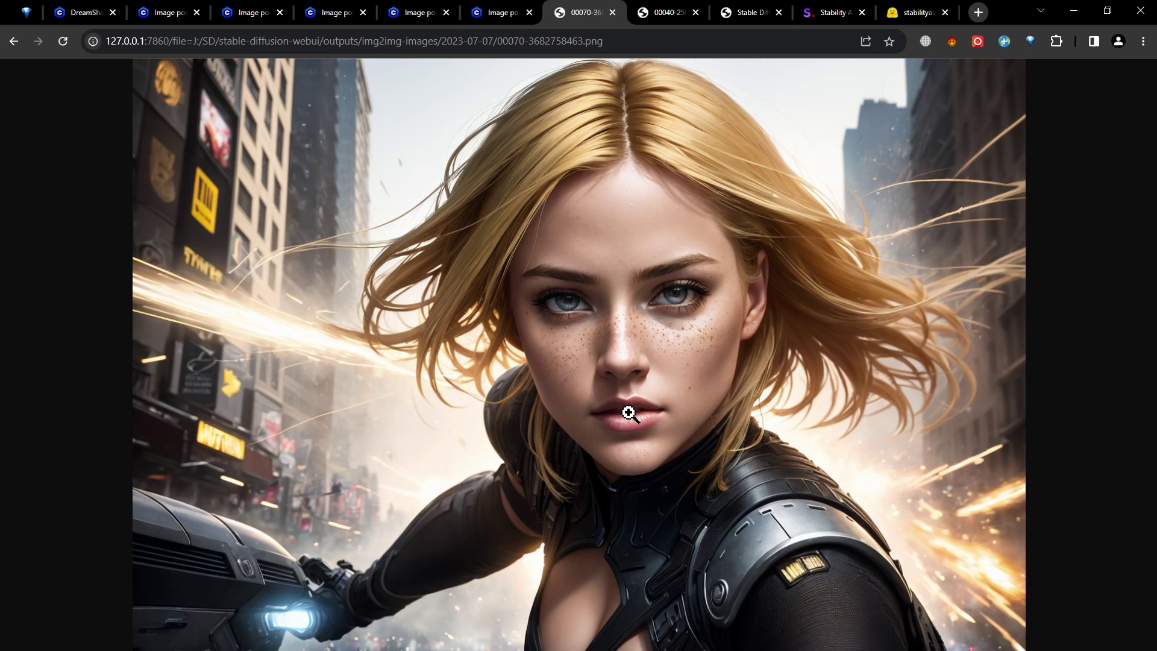
click(628, 412)
click(633, 413)
click(596, 401)
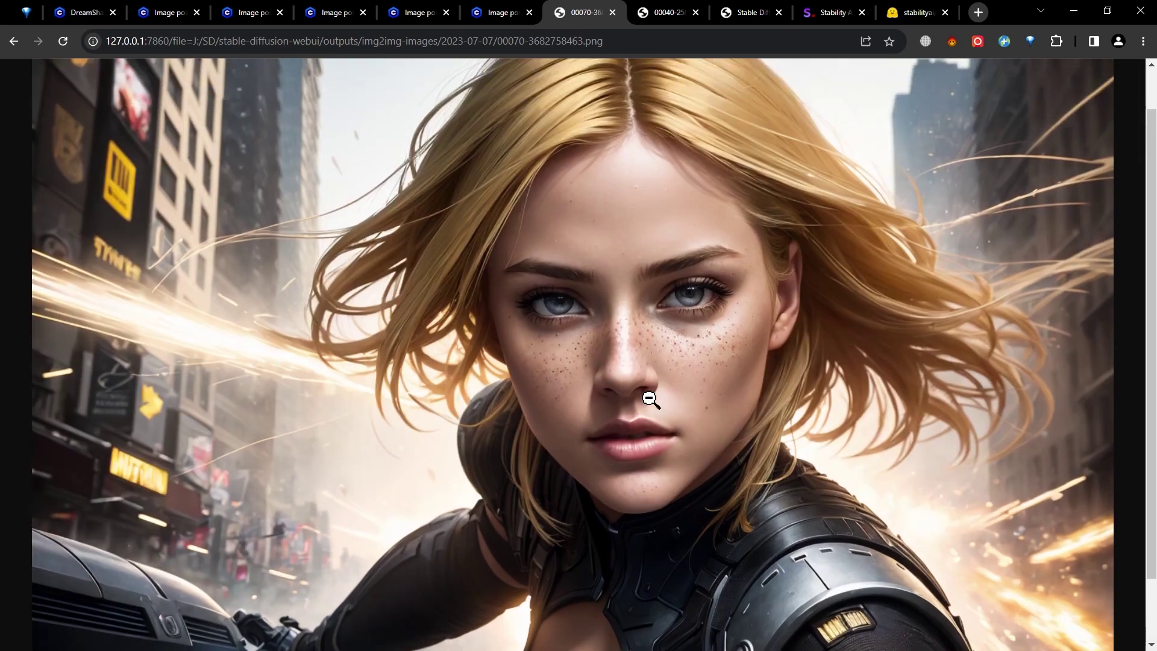
scroll(650, 399, up, 1)
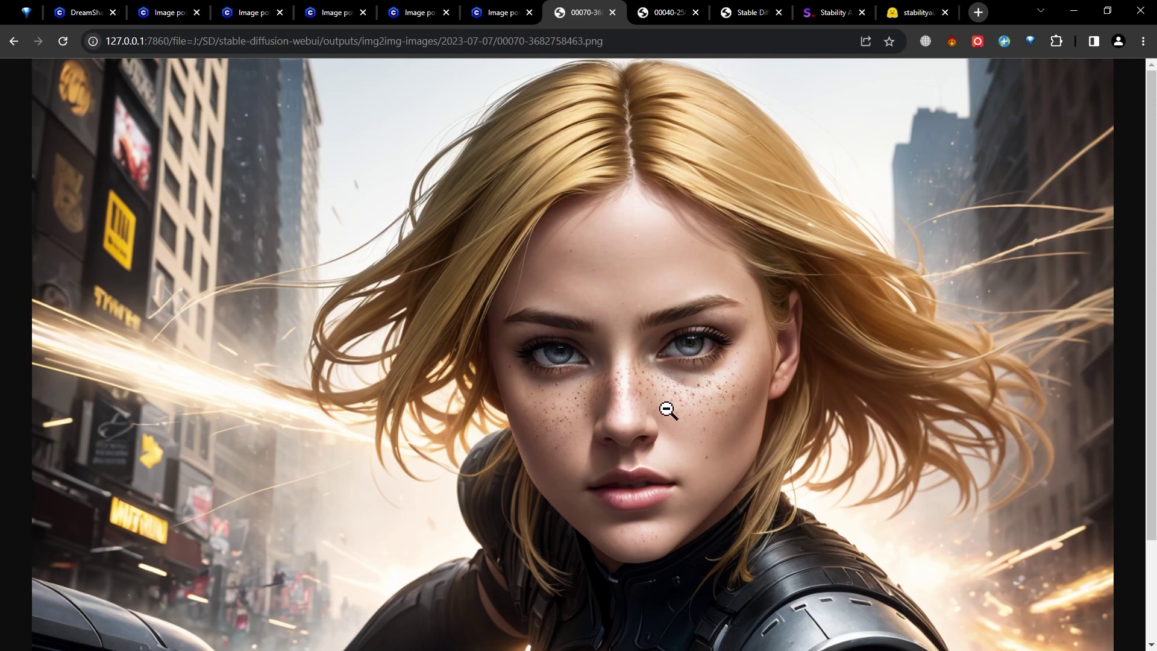
key(ctrl+Tab)
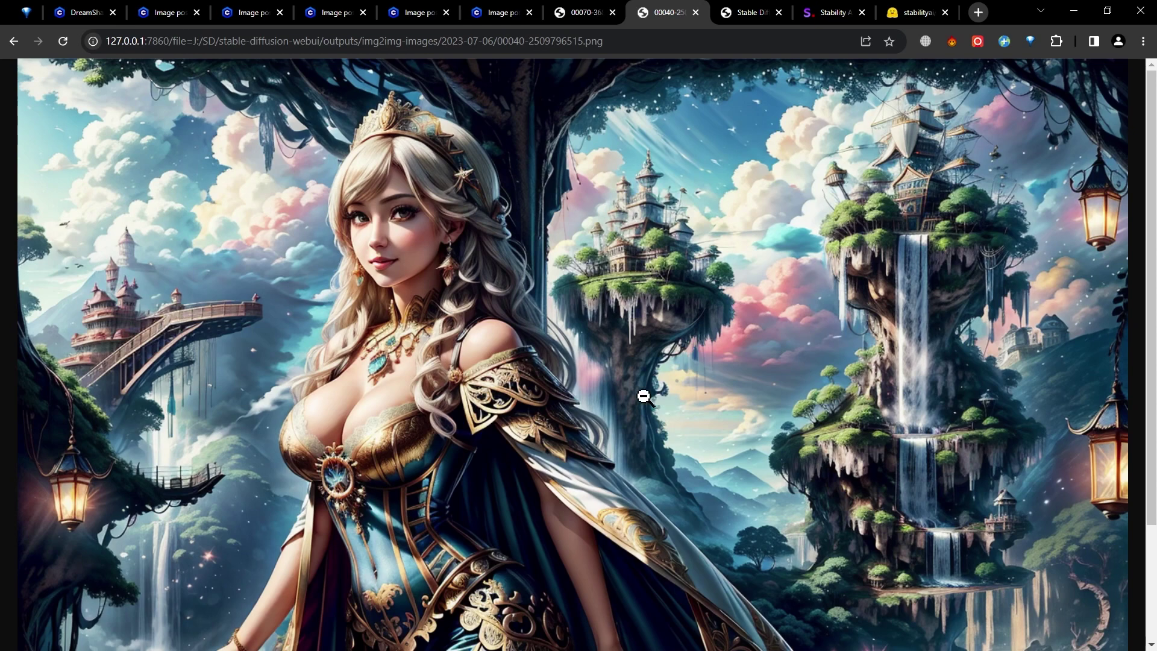
key(ctrl+Tab)
- View the blonde-girl grid and single images in the lightbox, then switch to the Stability AI blog
scroll(645, 408, down, 2)
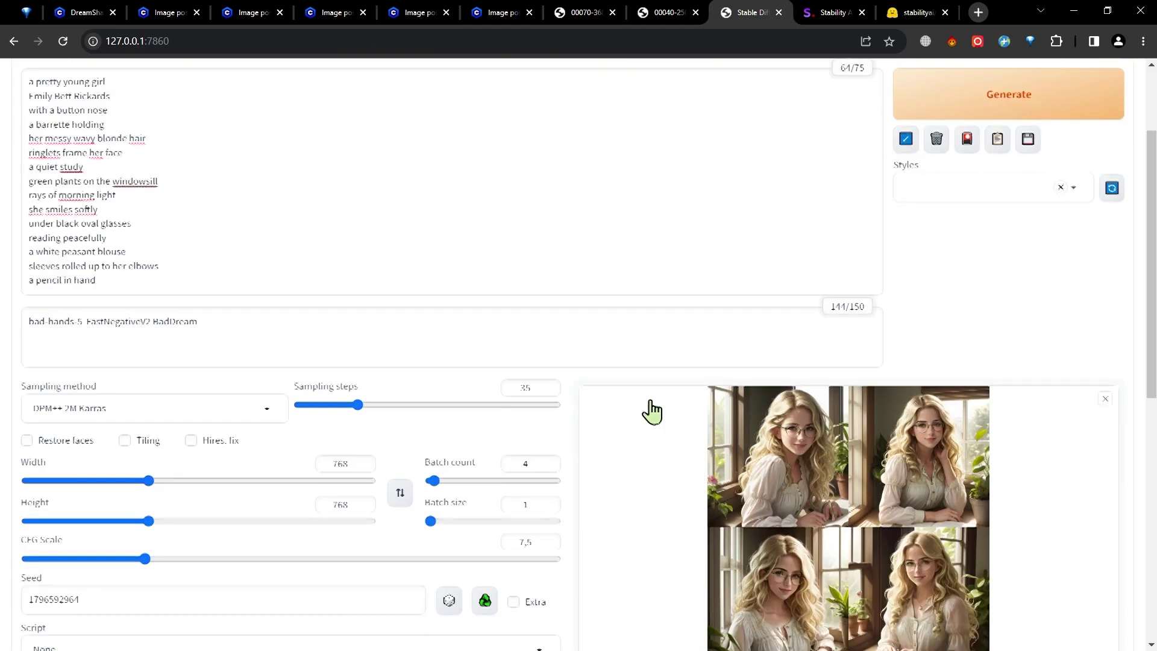
scroll(417, 339, up, 3)
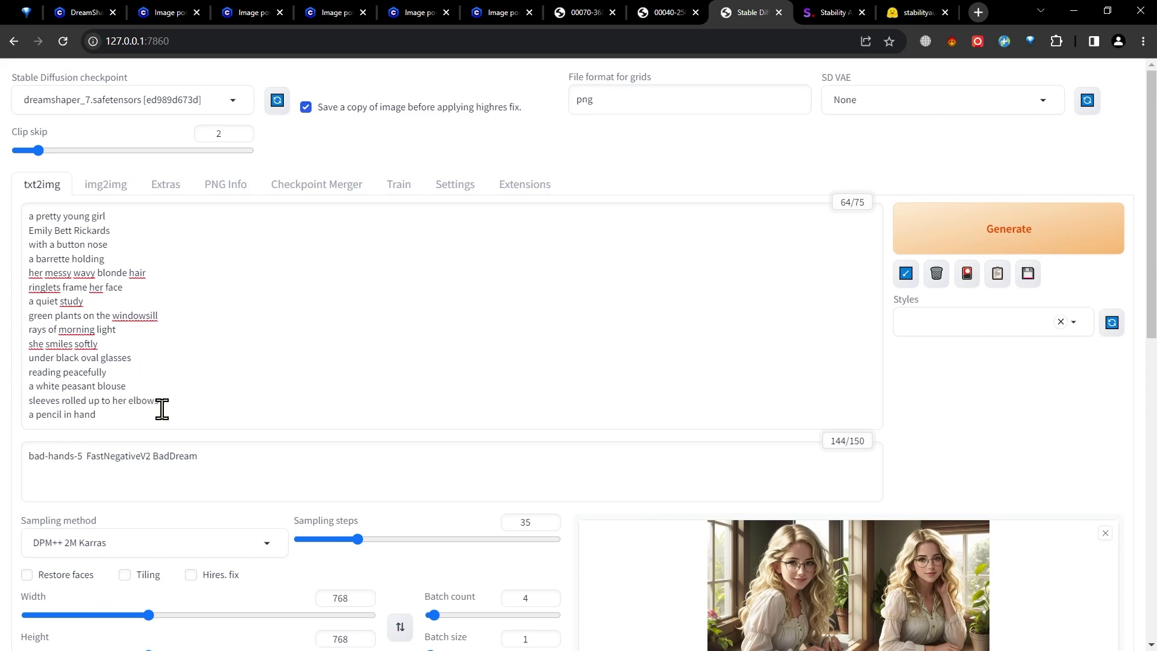
scroll(762, 444, down, 3)
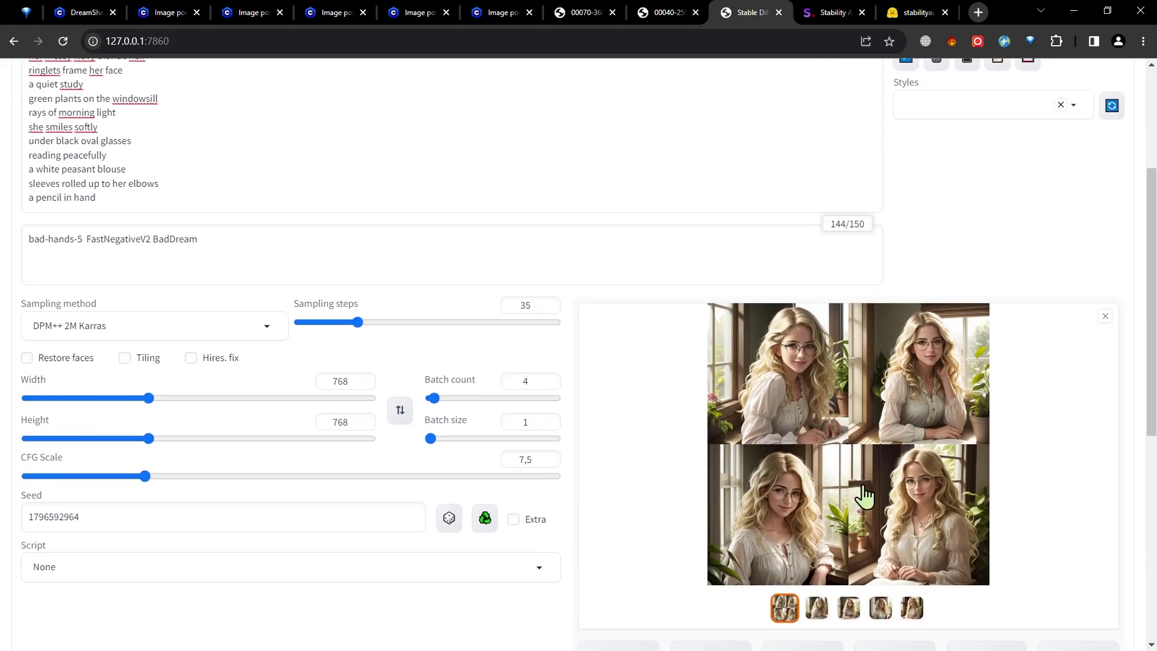
scroll(863, 495, up, 1)
scroll(859, 482, down, 1)
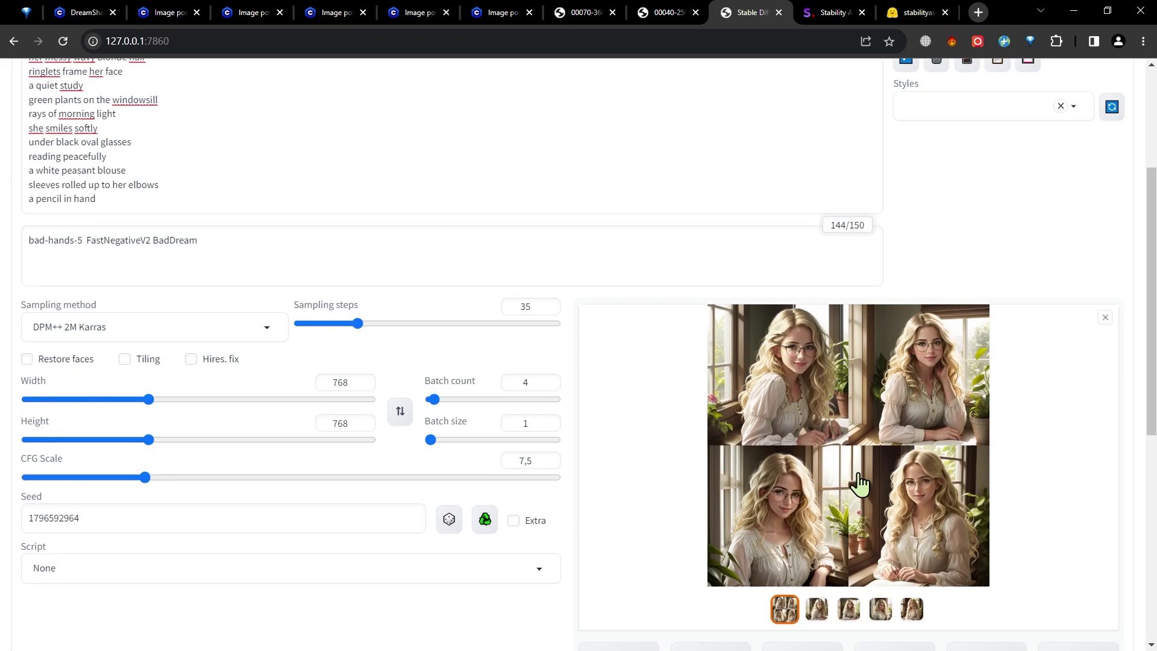
click(901, 518)
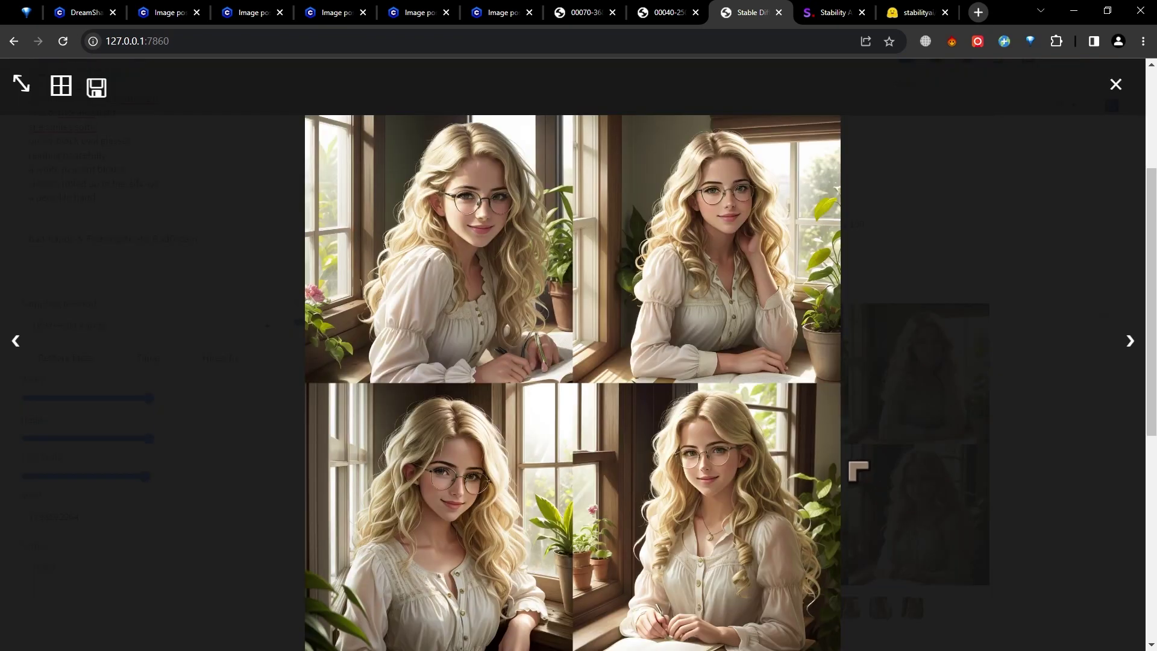
click(1127, 352)
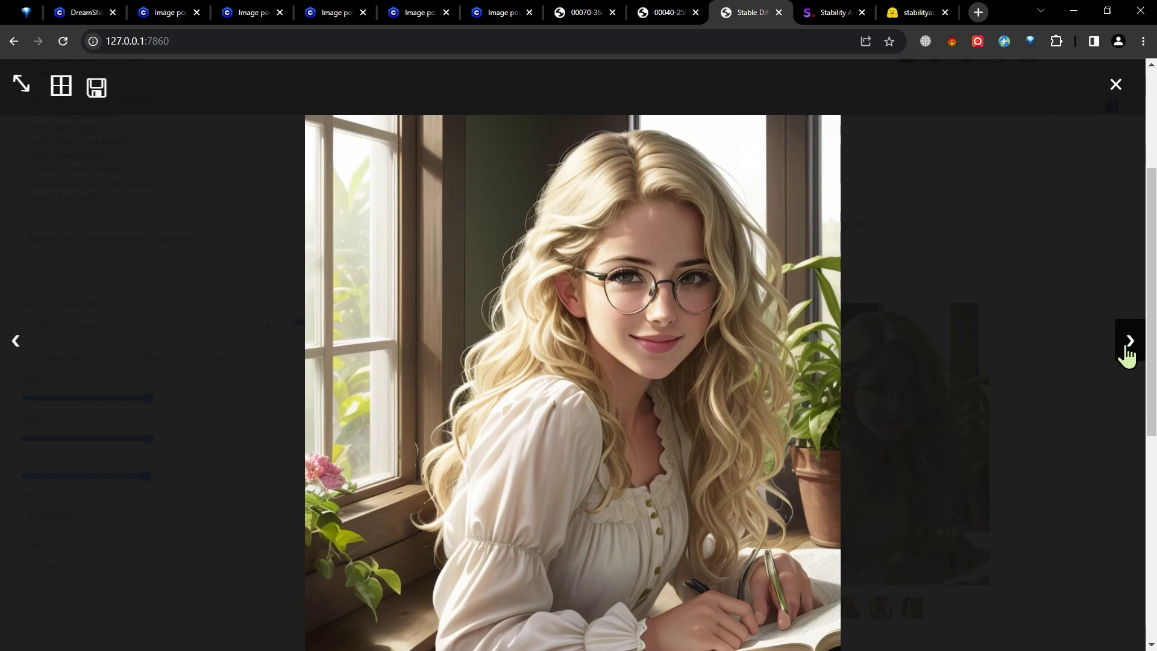
click(1127, 356)
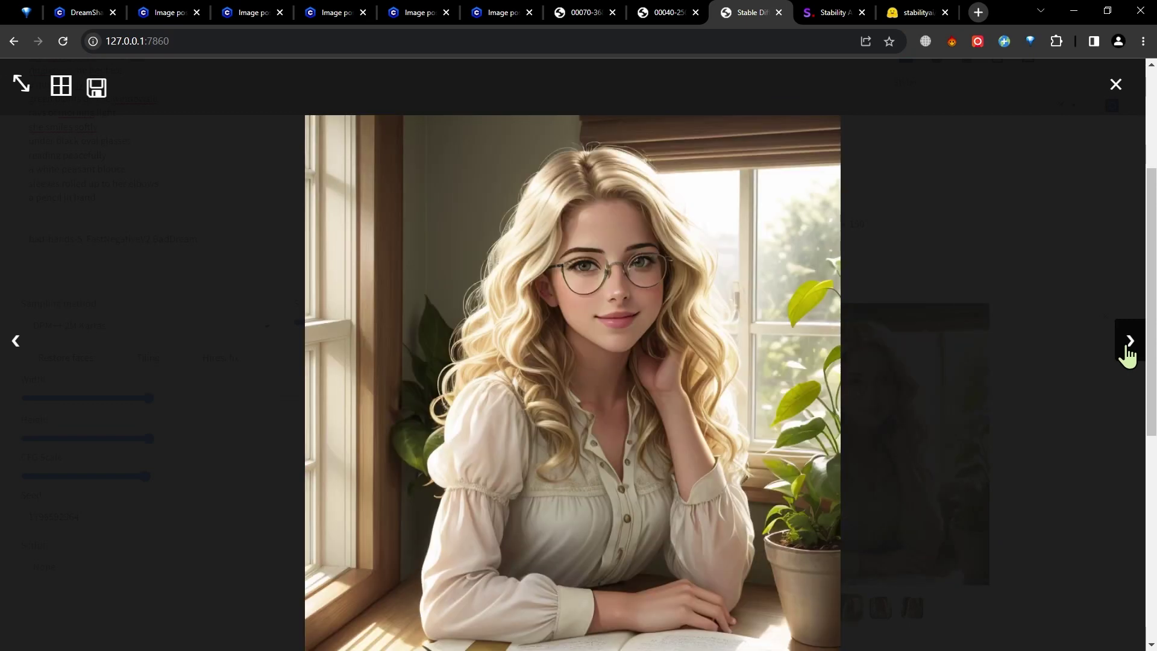
click(1127, 356)
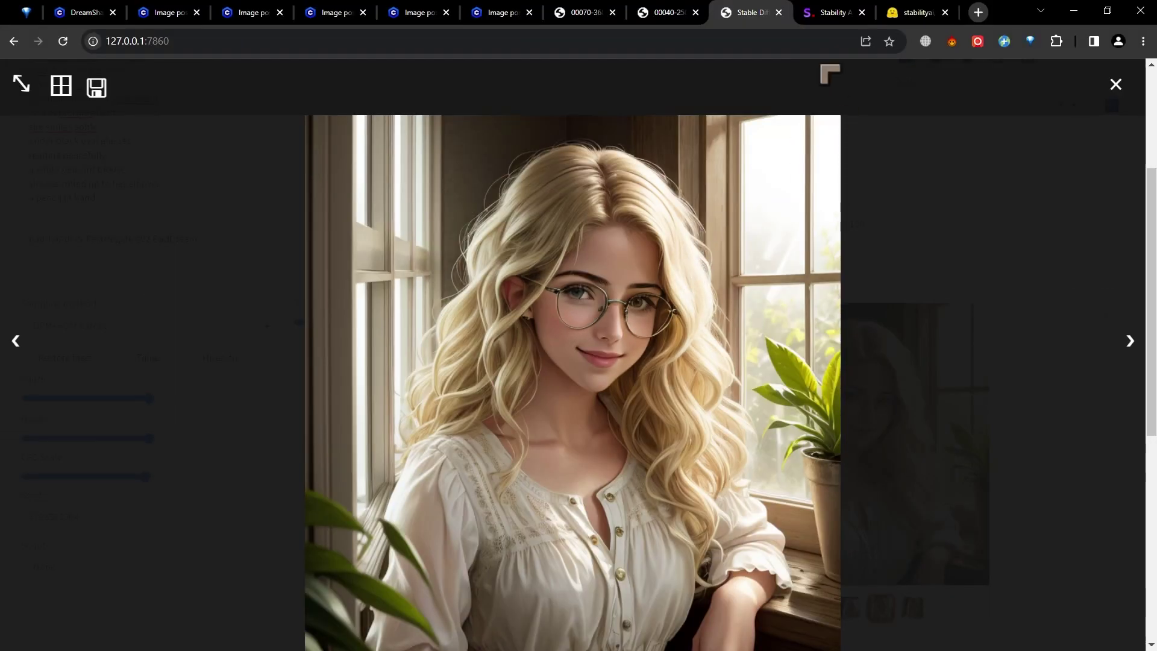
click(828, 13)
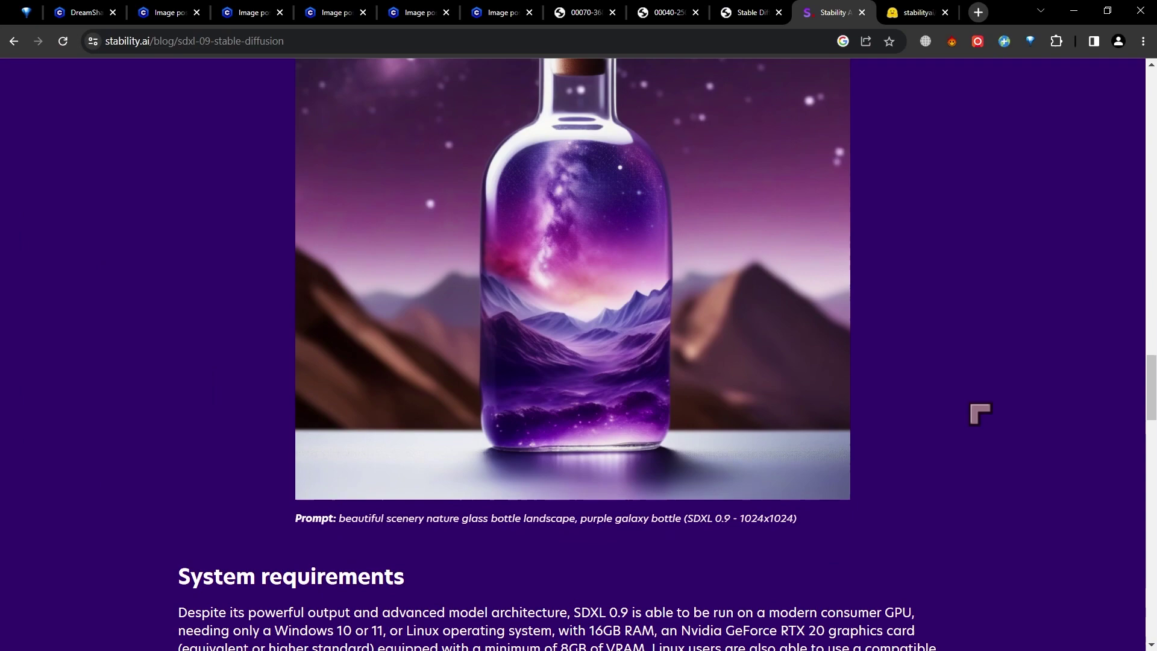
scroll(980, 414, down, 2)
scroll(980, 414, up, 3)
scroll(980, 414, up, 5)
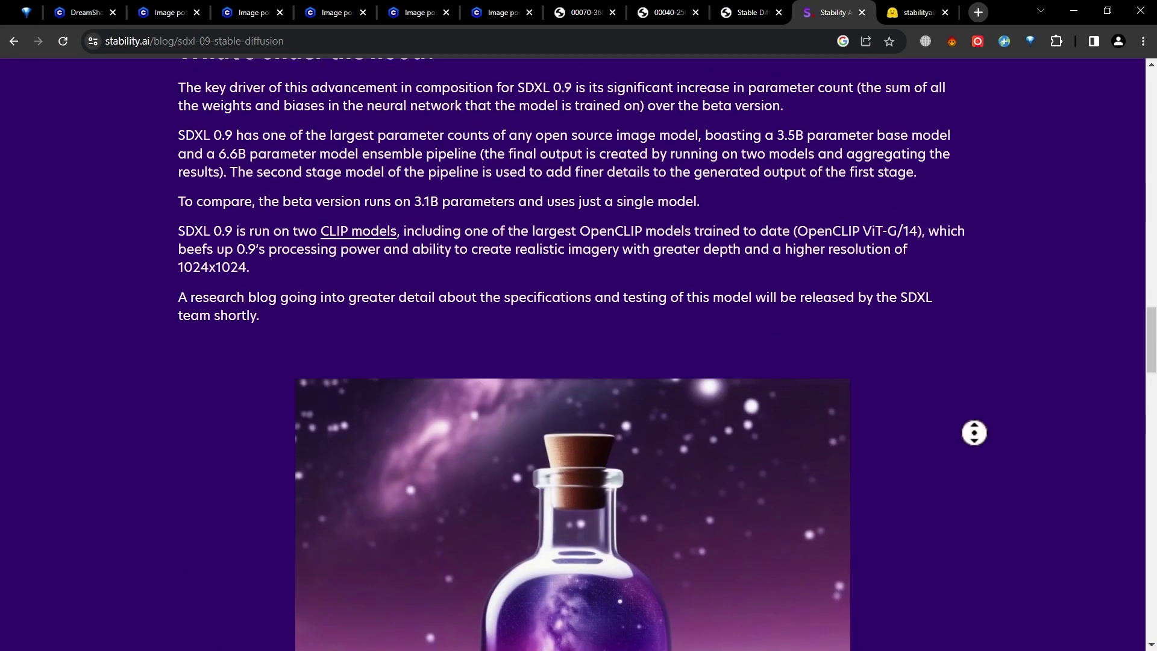
scroll(976, 468, up, 5)
scroll(981, 398, up, 15)
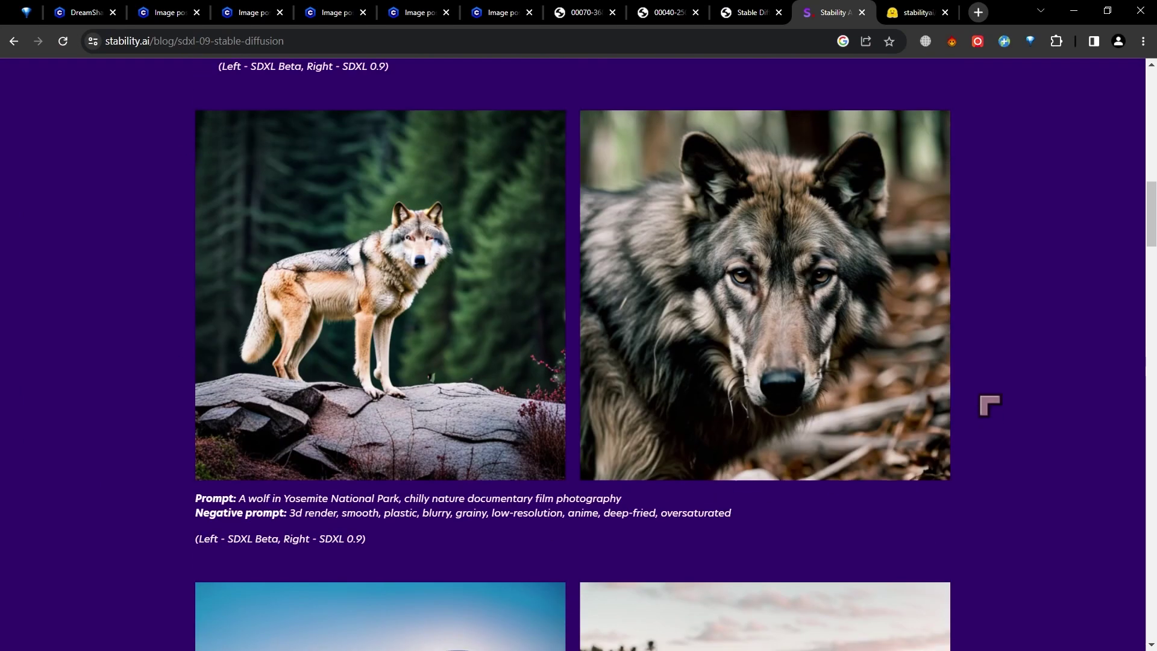
scroll(989, 405, down, 1)
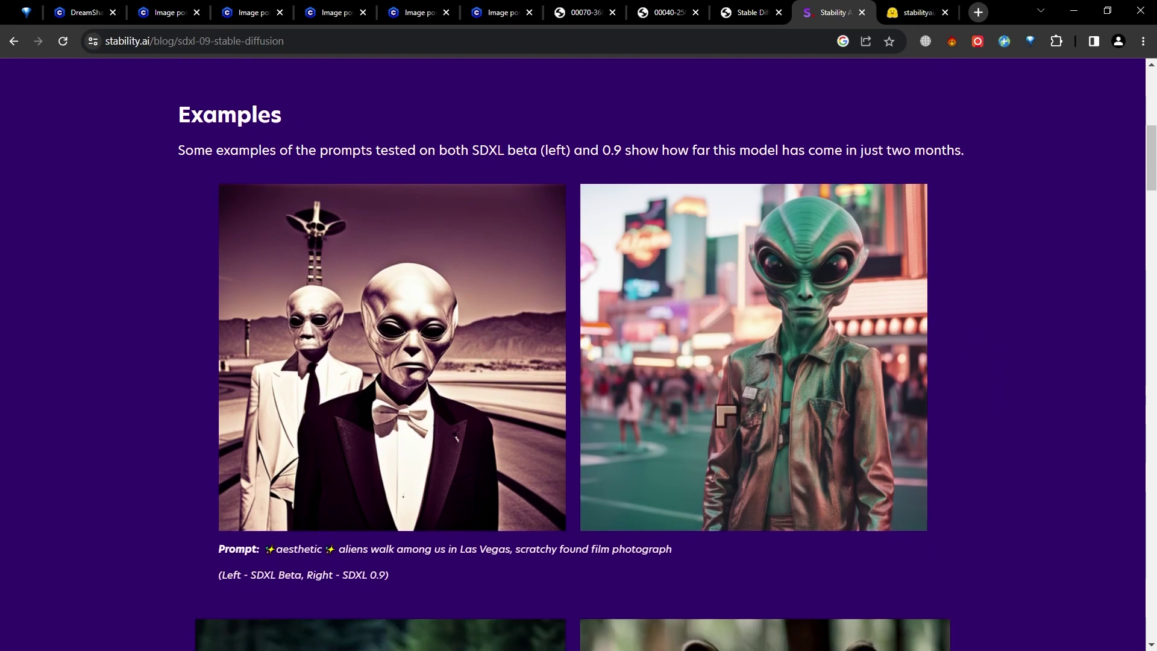
scroll(644, 387, up, 9)
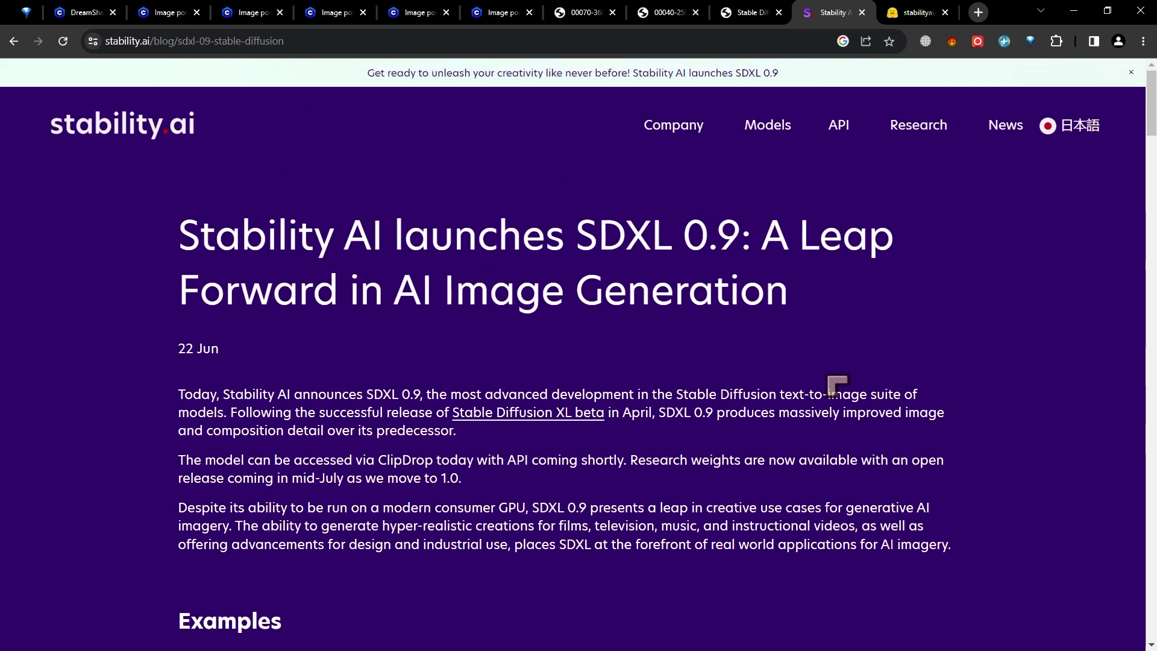
scroll(836, 385, down, 2)
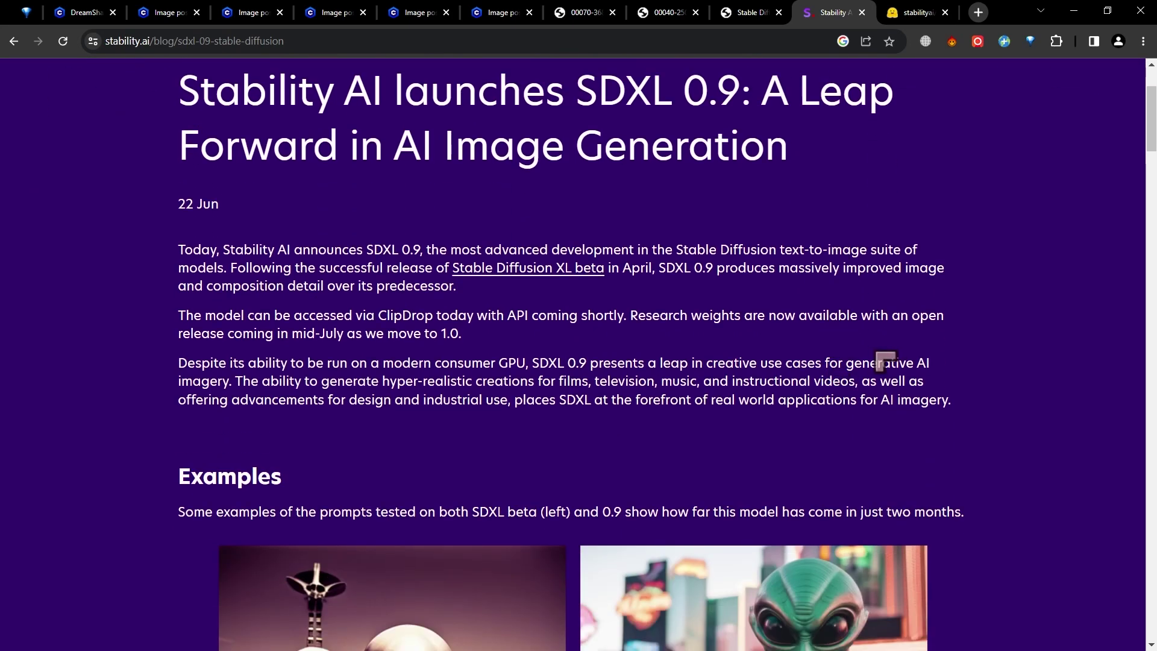
scroll(884, 361, down, 4)
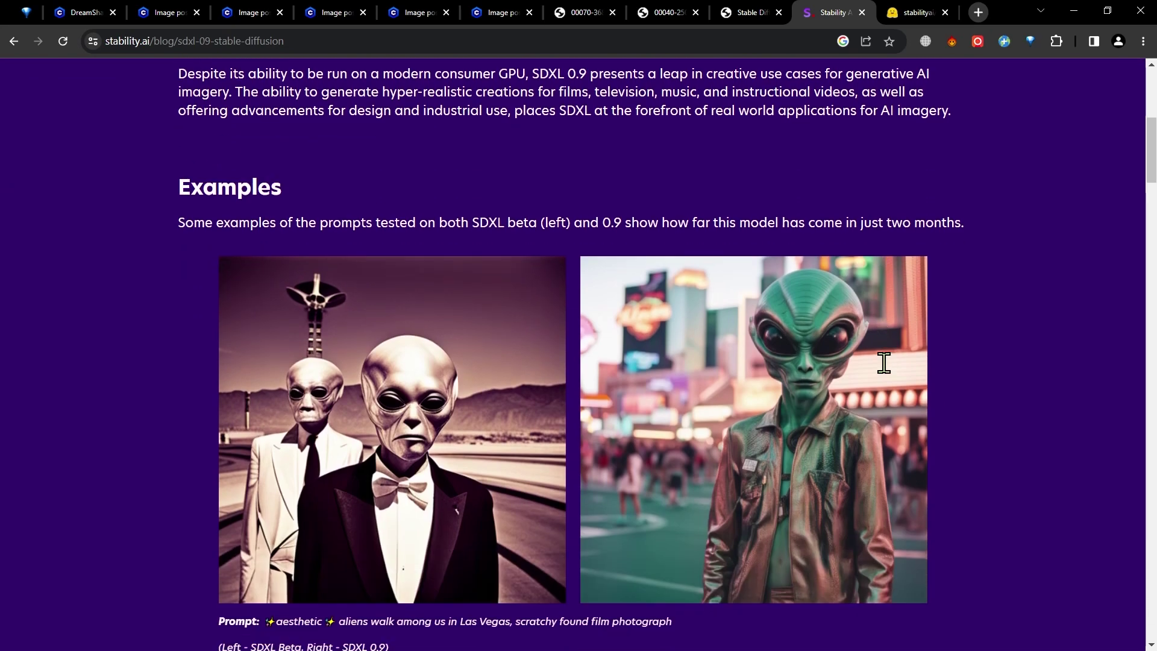
scroll(885, 364, down, 6)
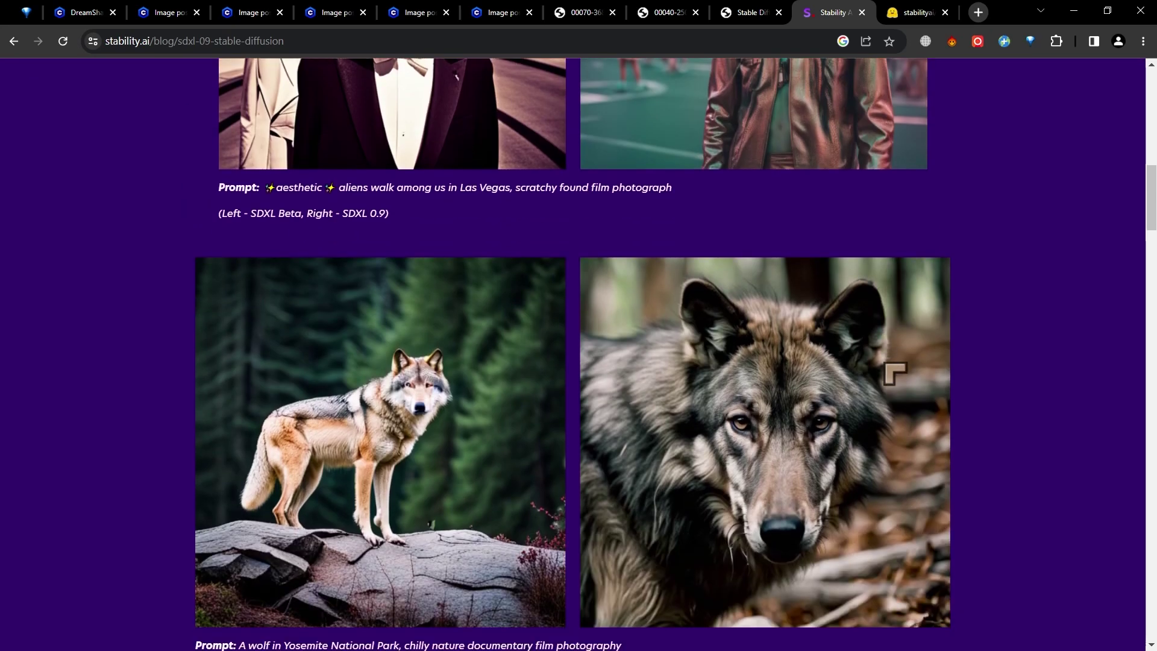
scroll(885, 362, down, 8)
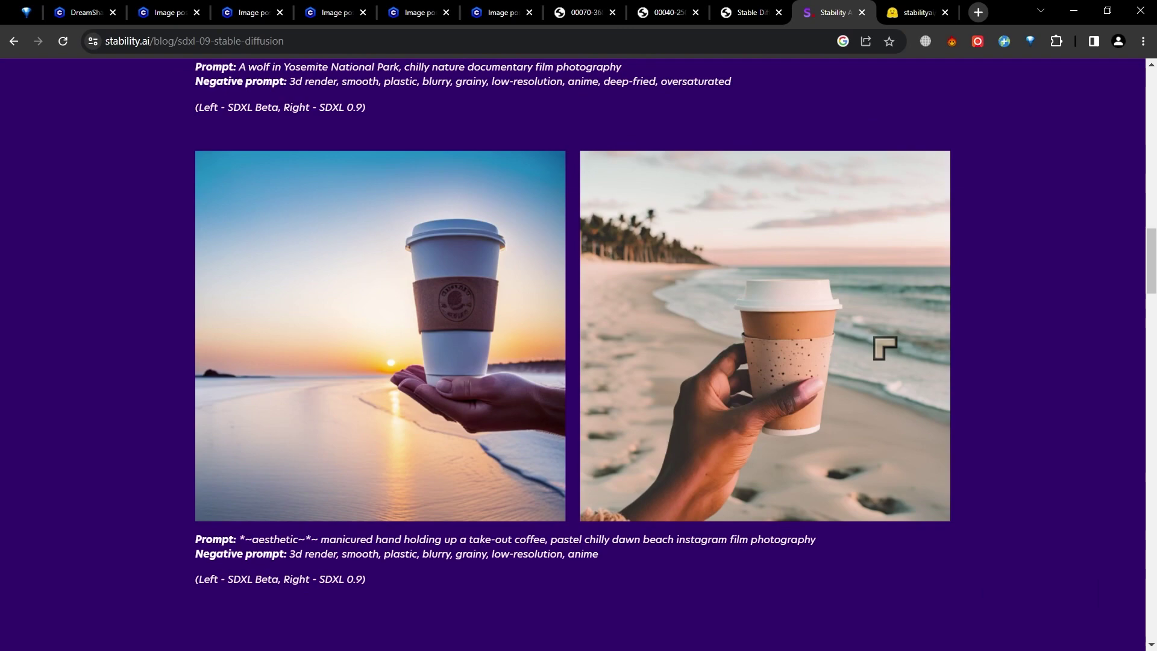
scroll(885, 348, down, 10)
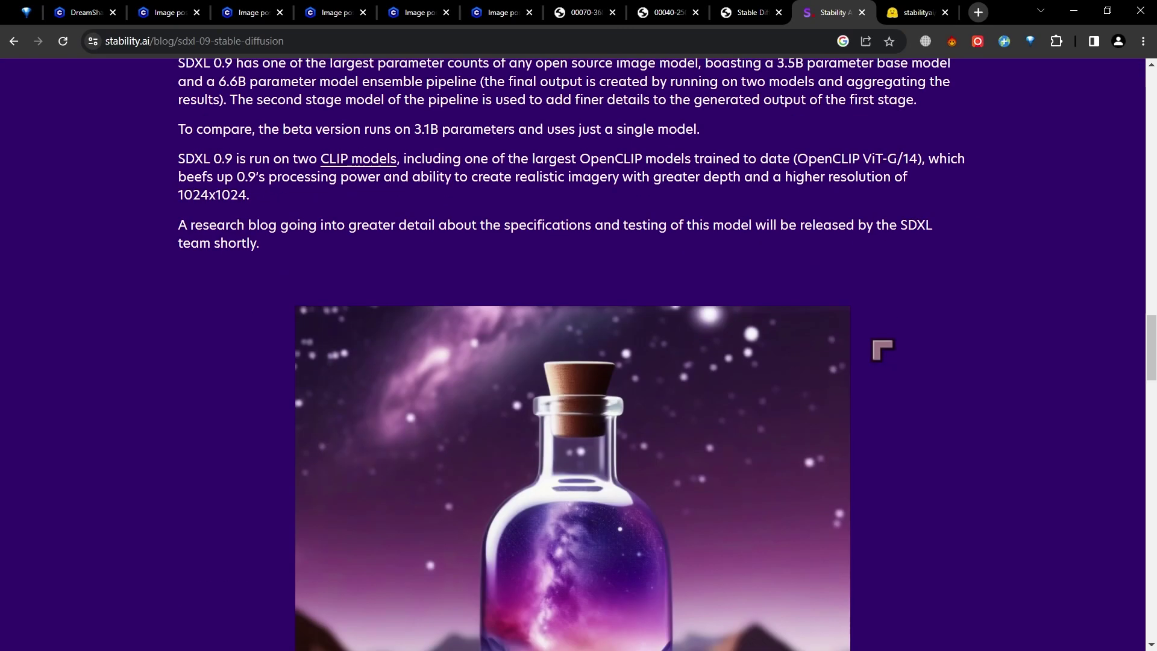
scroll(883, 350, down, 3)
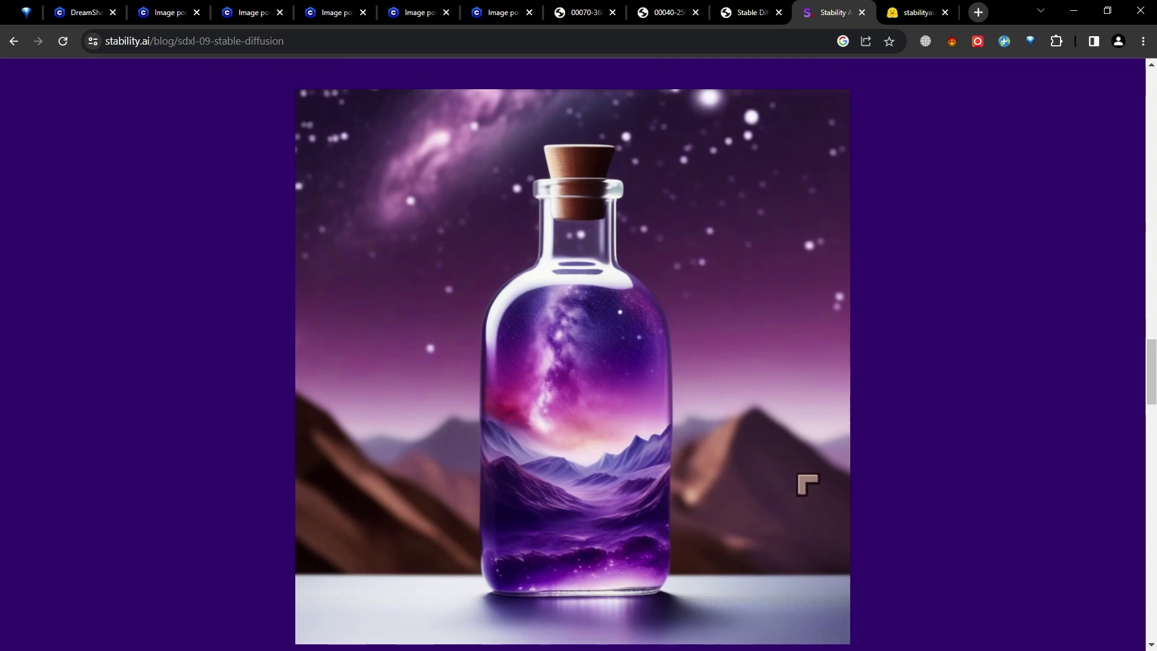
scroll(941, 455, down, 3)
scroll(951, 463, down, 3)
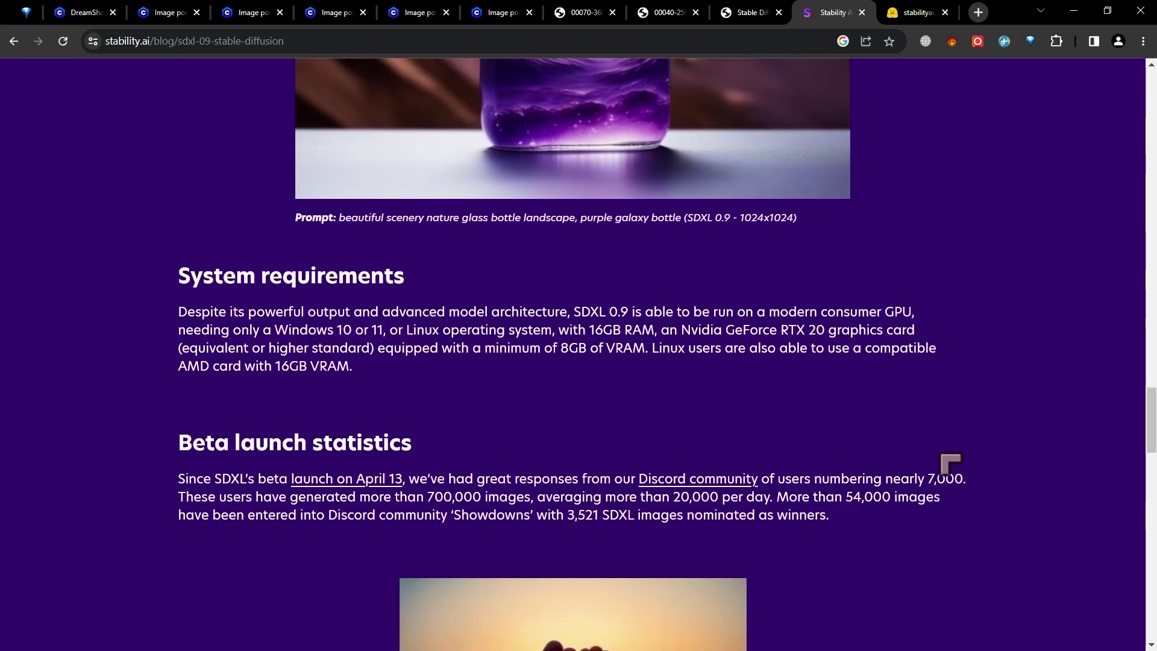
drag(382, 390, 176, 334)
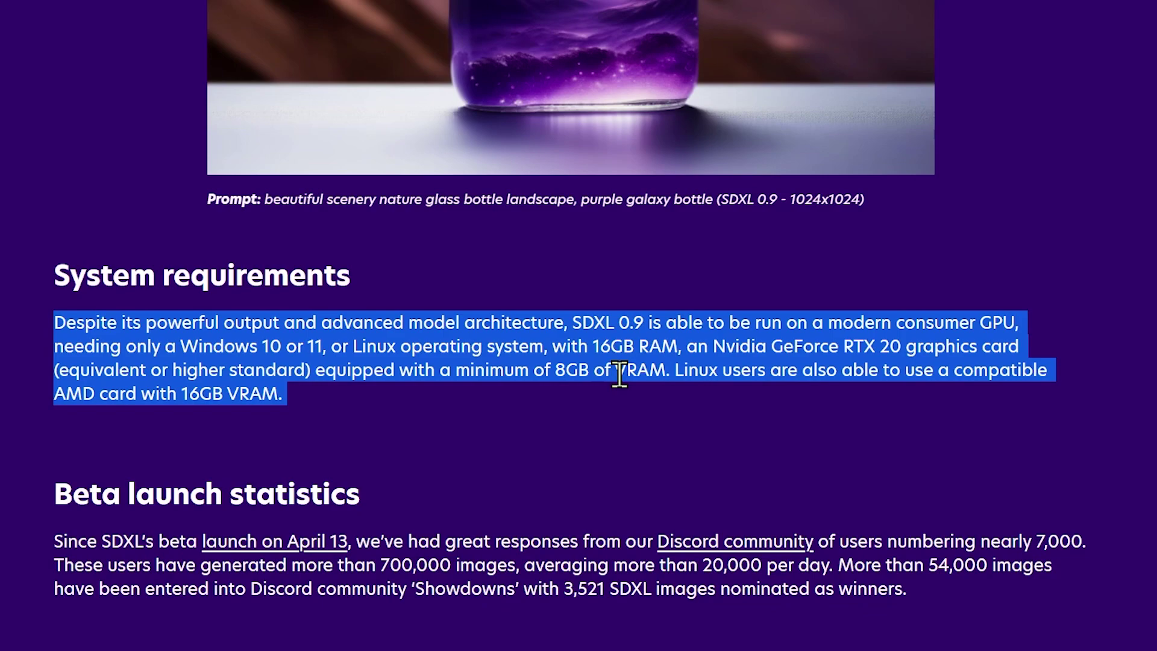
click(667, 374)
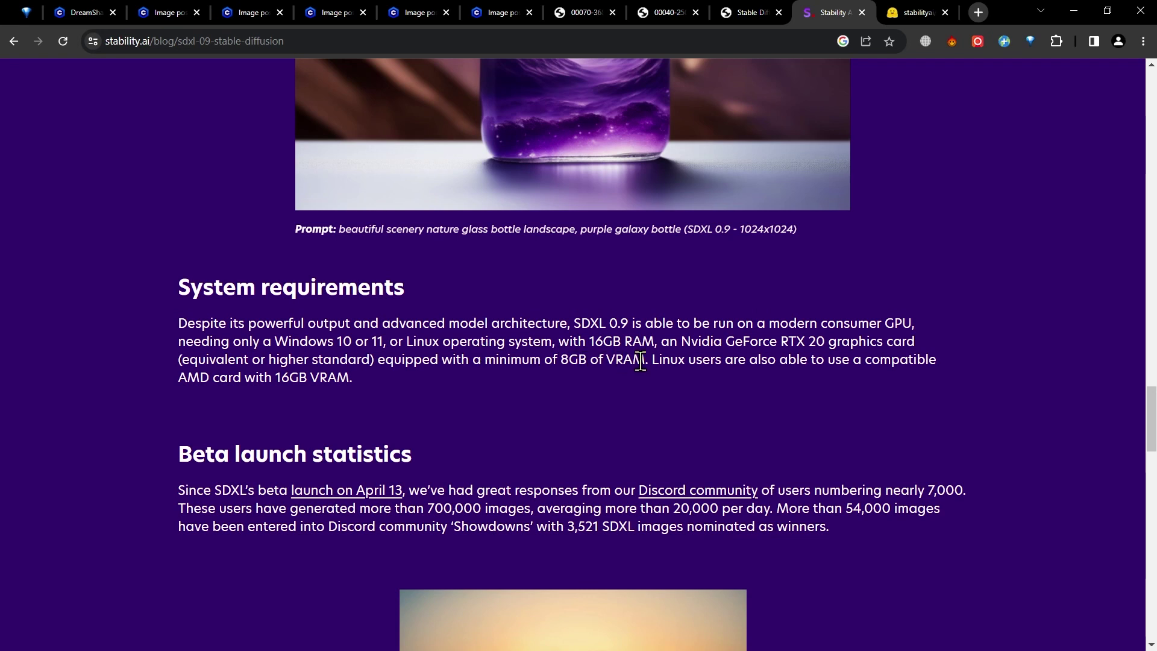
mouse_move(645, 360)
mouse_down()
mouse_move(421, 360)
mouse_move(646, 356)
mouse_up()
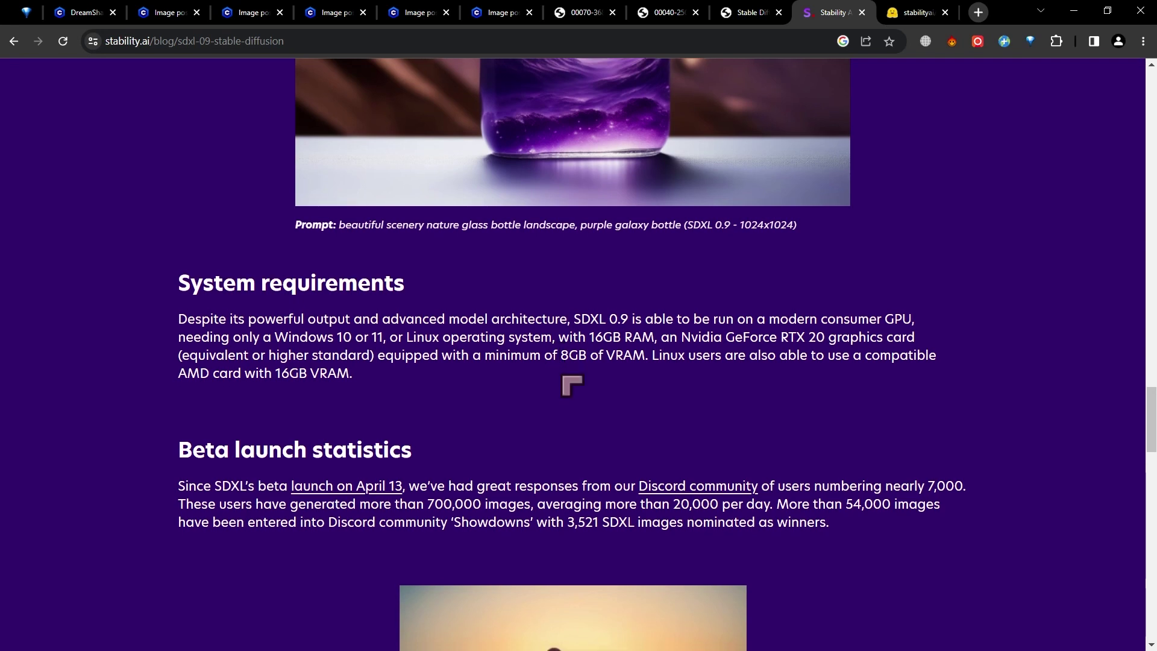
- Read the SDXL 0.9 blog's Availability section, then go to the Hugging Face stable-diffusion-xl-base-0.9 page
scroll(564, 368, down, 2)
scroll(767, 404, down, 5)
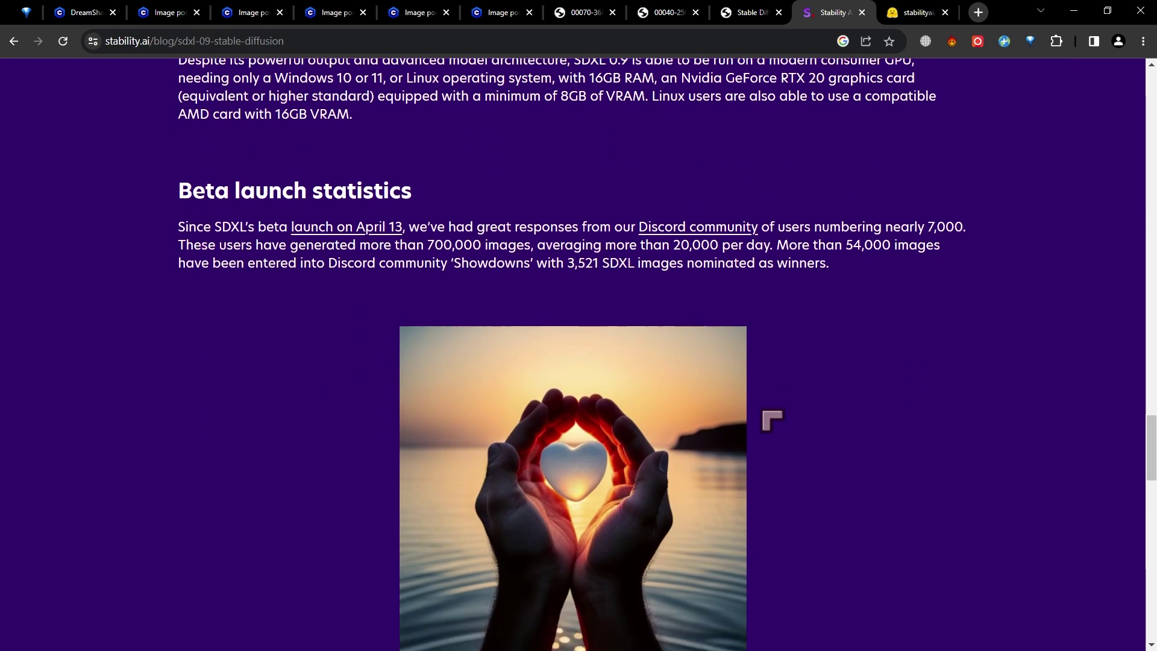
scroll(767, 403, down, 3)
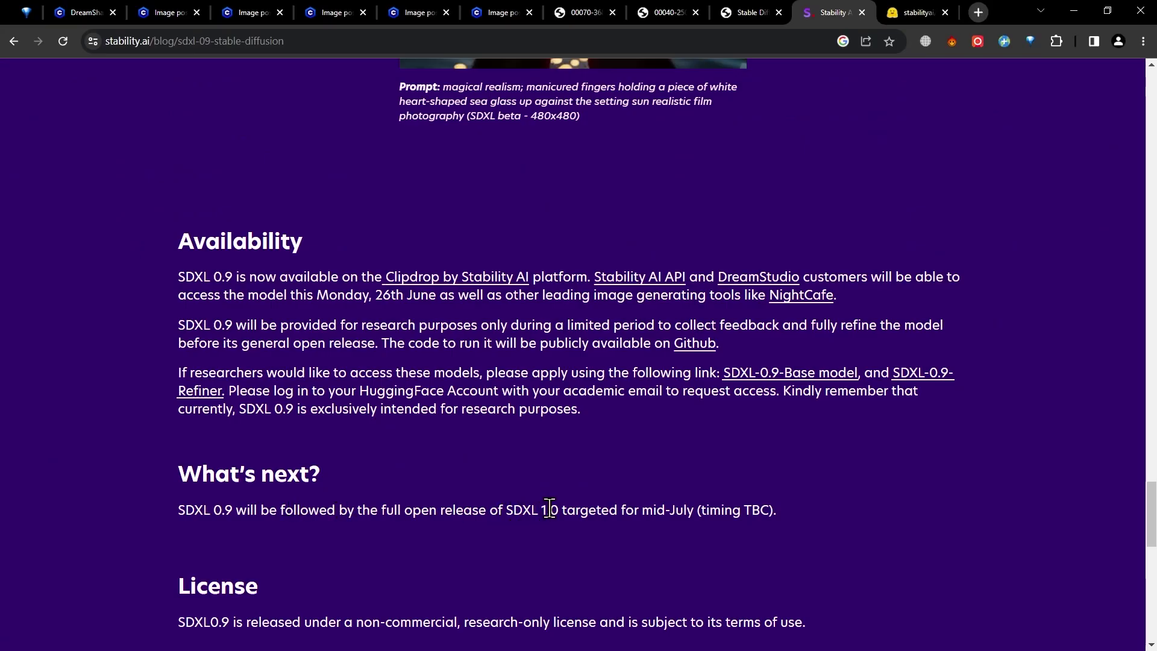
scroll(753, 478, up, 1)
click(916, 12)
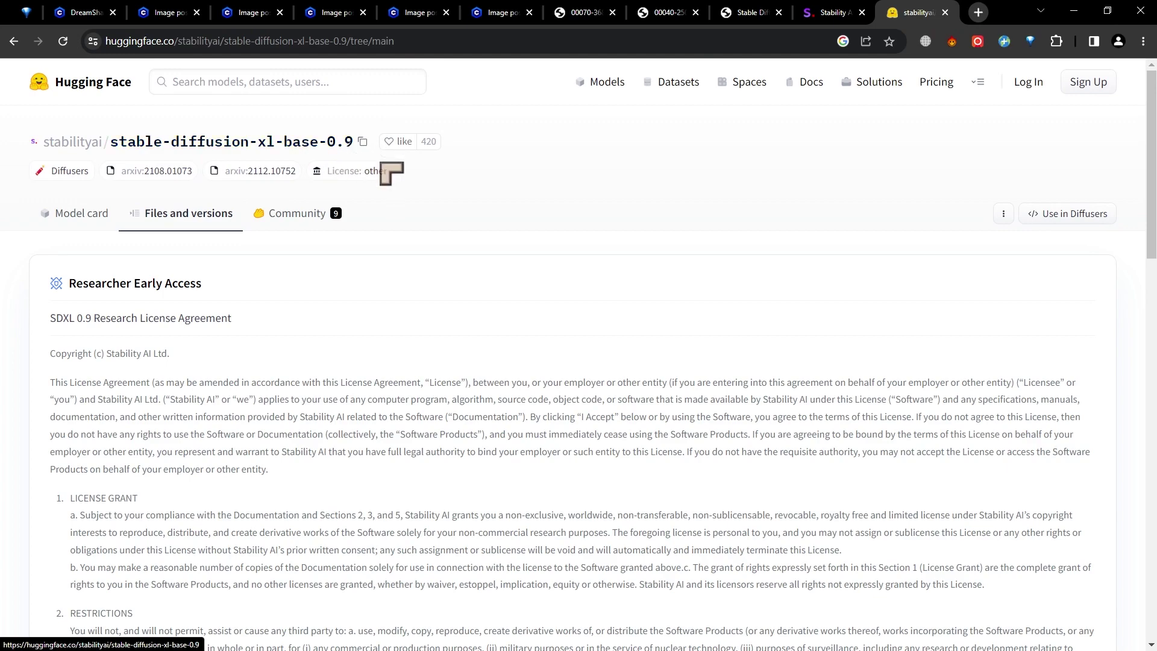
- Scroll down through the SDXL 0.9 Research License Agreement
scroll(328, 227, down, 20)
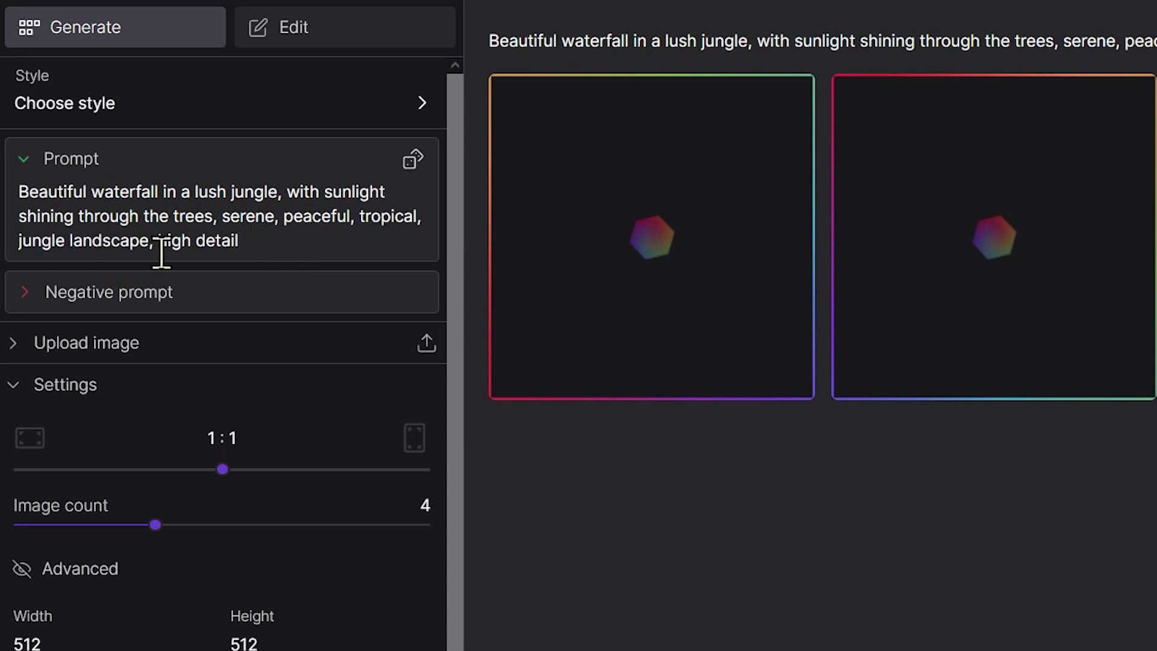
- Enter 'cartoon' as the negative prompt
click(115, 299)
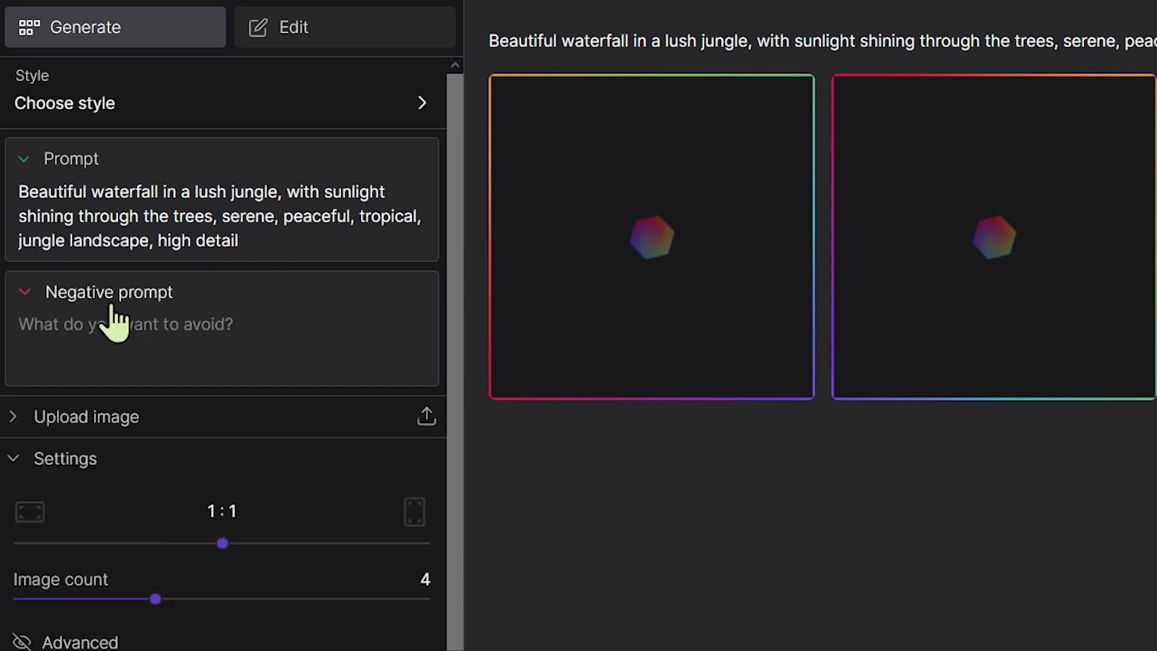
click(147, 324)
text(cart)
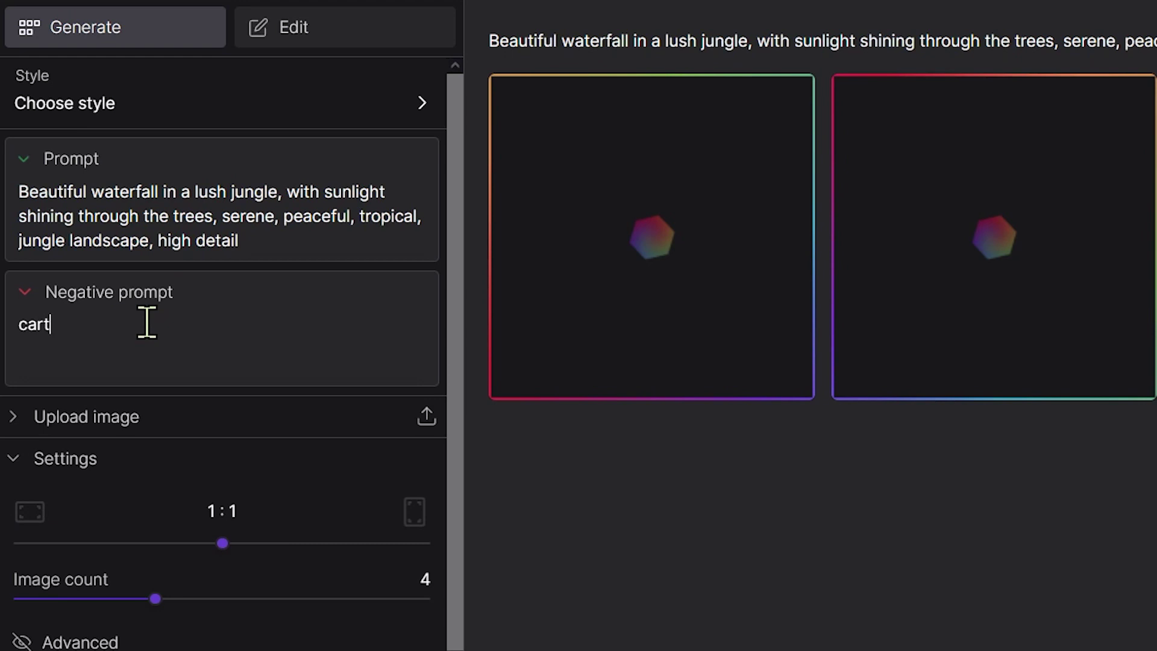
text(oon)
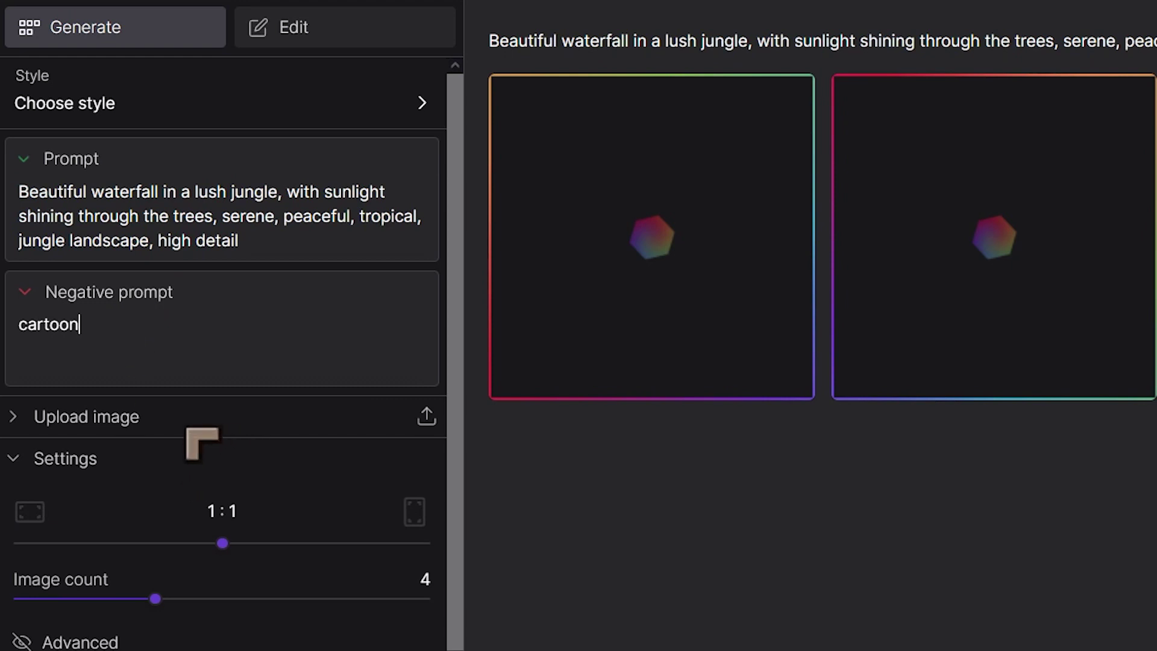
- Toggle the Upload image and Advanced sections to review settings: 512×512, prompt strength 5, 43 steps
click(84, 421)
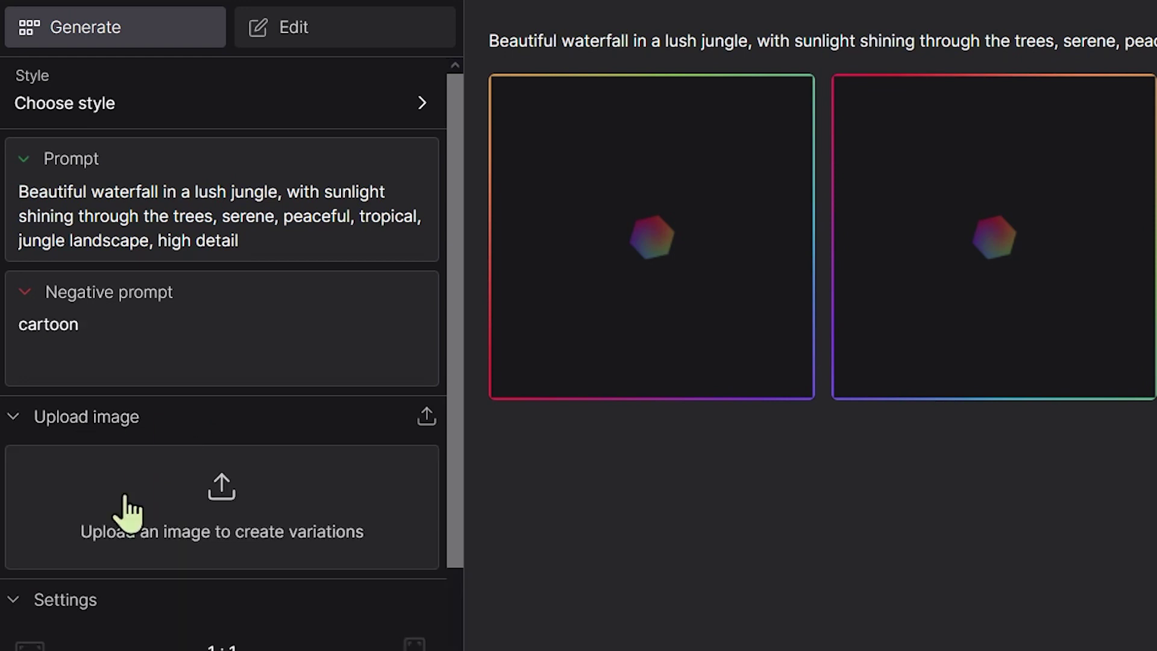
click(72, 425)
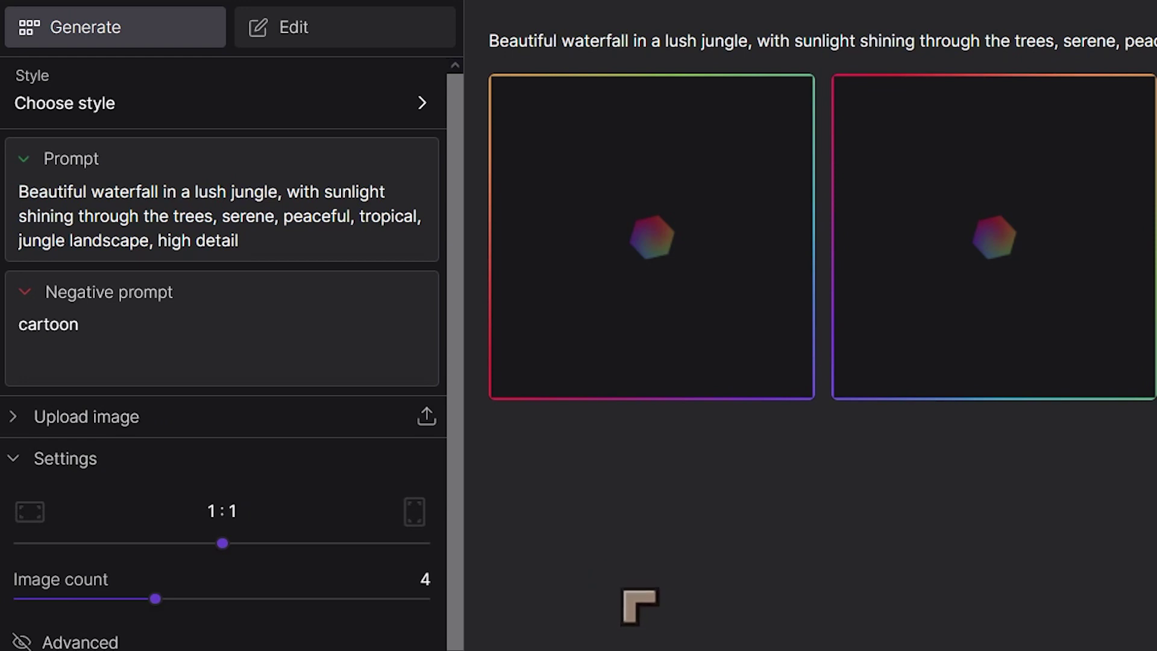
scroll(253, 573, down, 2)
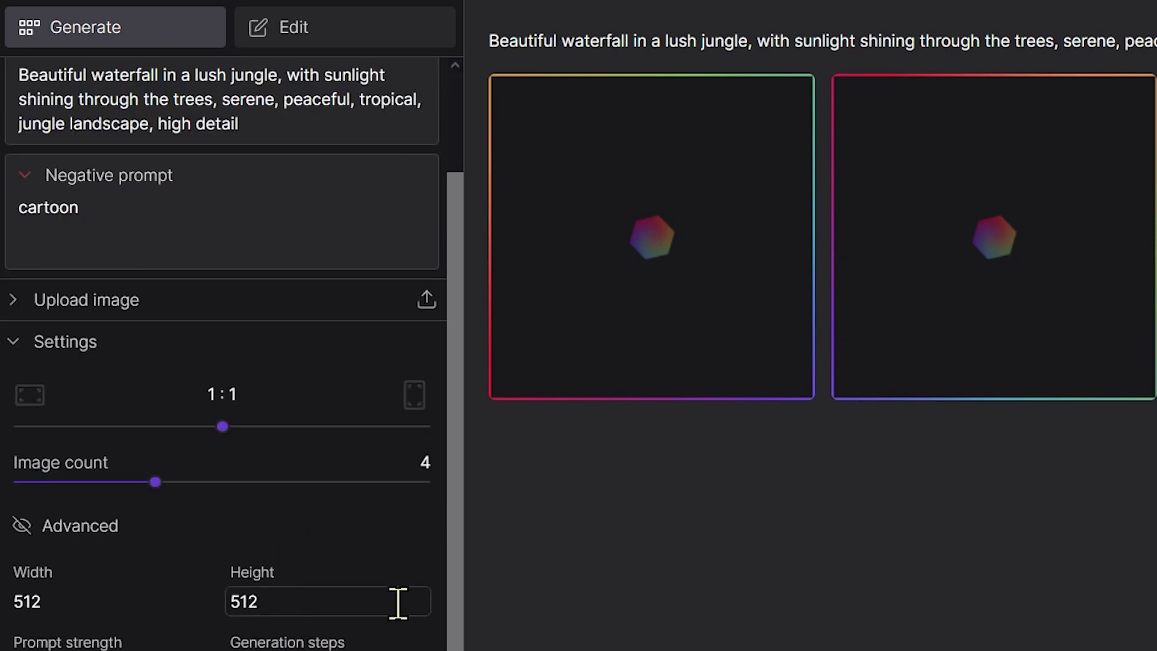
click(69, 528)
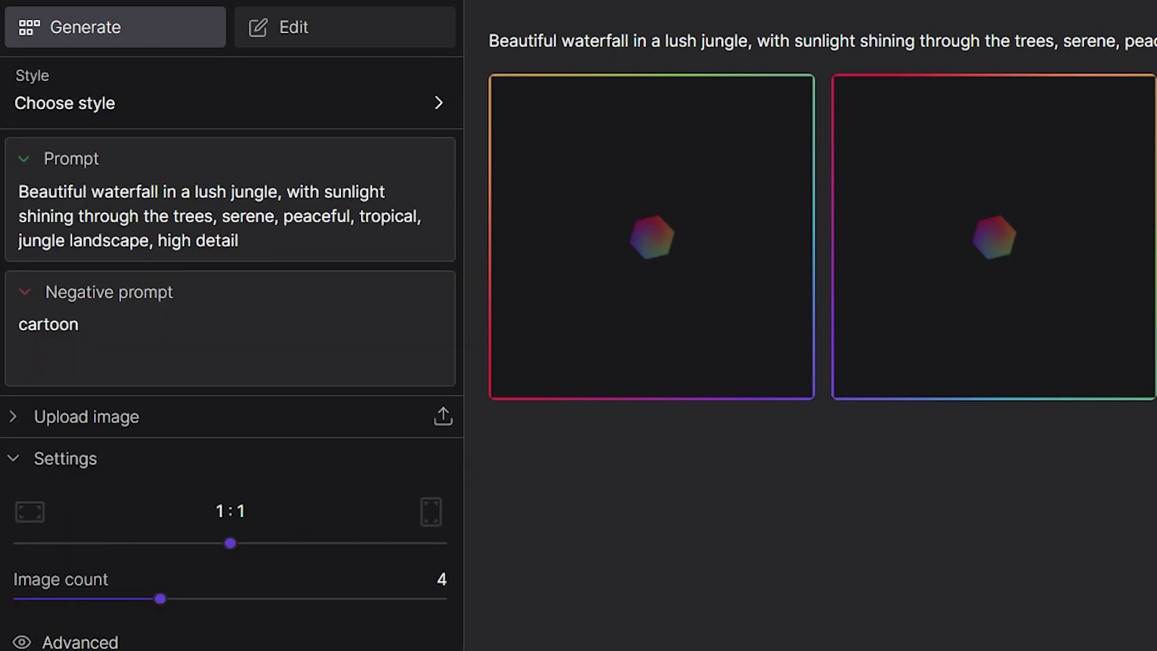
click(130, 635)
scroll(90, 596, down, 3)
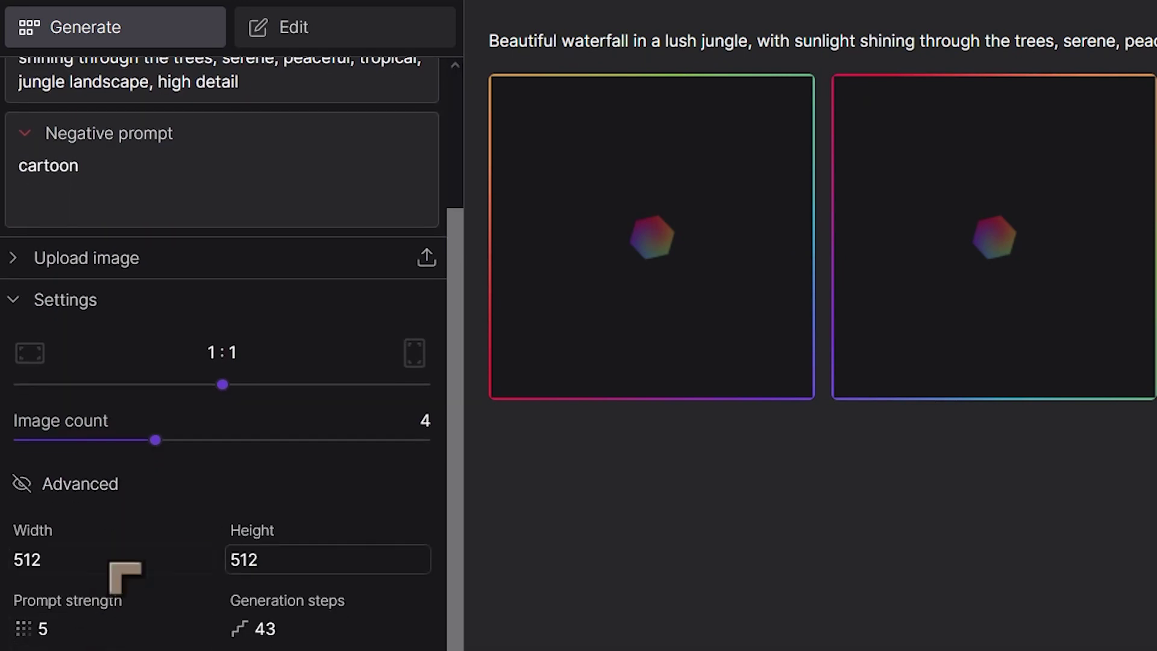
scroll(66, 548, down, 4)
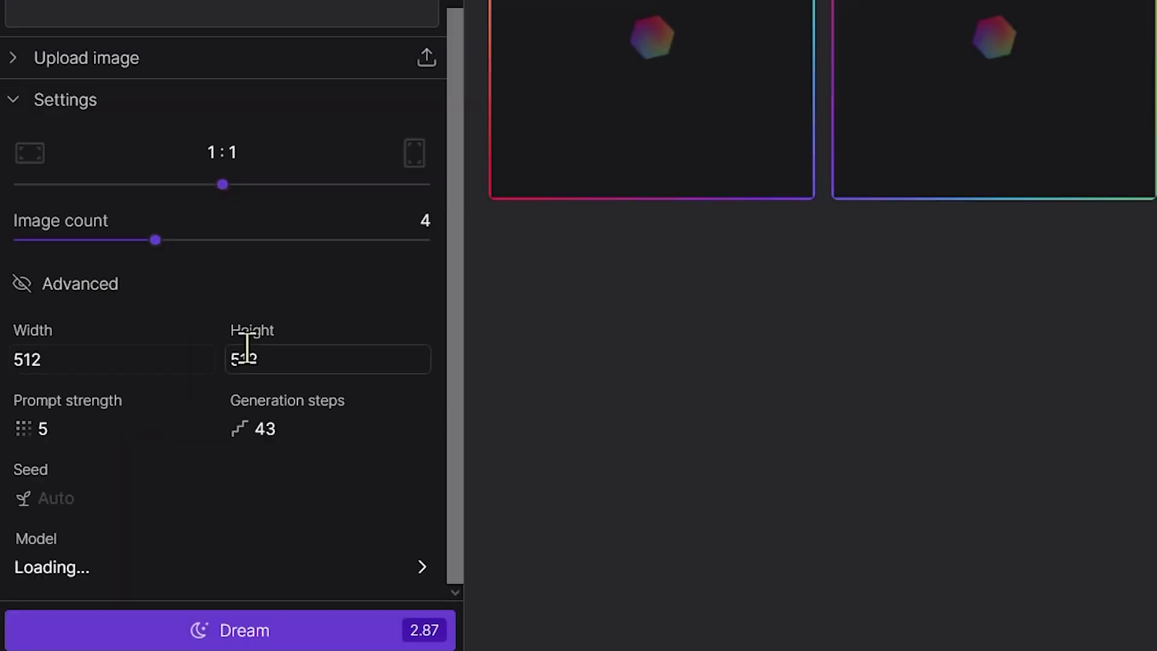
mouse_move(54, 428)
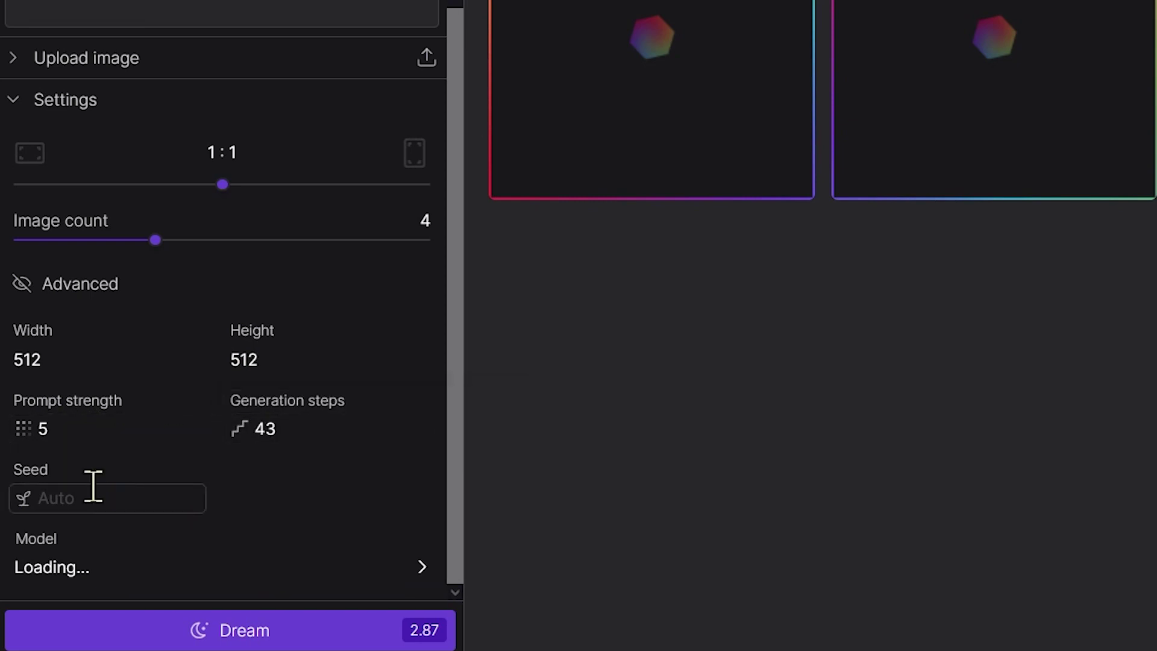
mouse_move(93, 487)
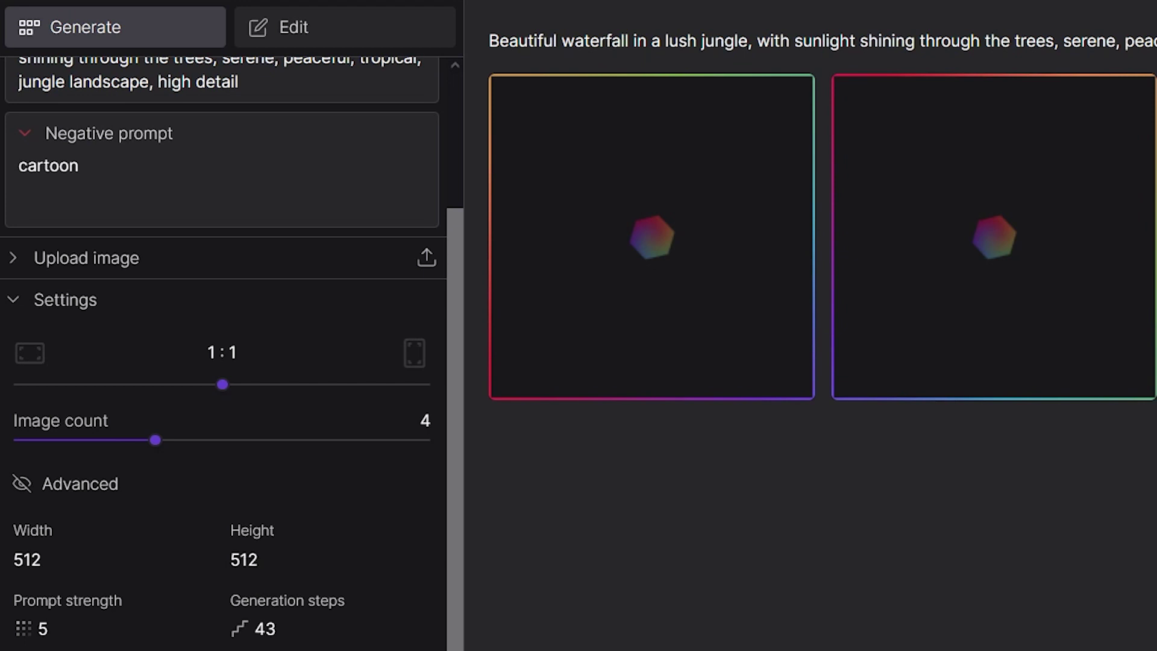
- Apply the Cinematic style from the Styles gallery to the jungle waterfall prompt
scroll(289, 376, up, 3)
click(152, 103)
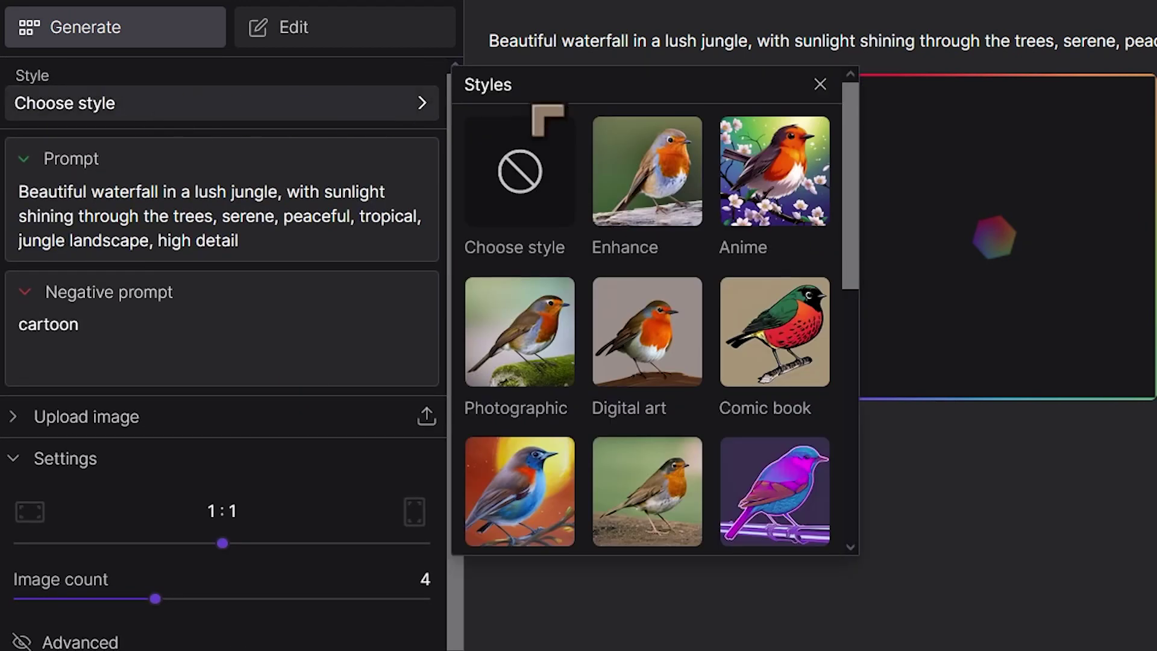
scroll(653, 374, down, 8)
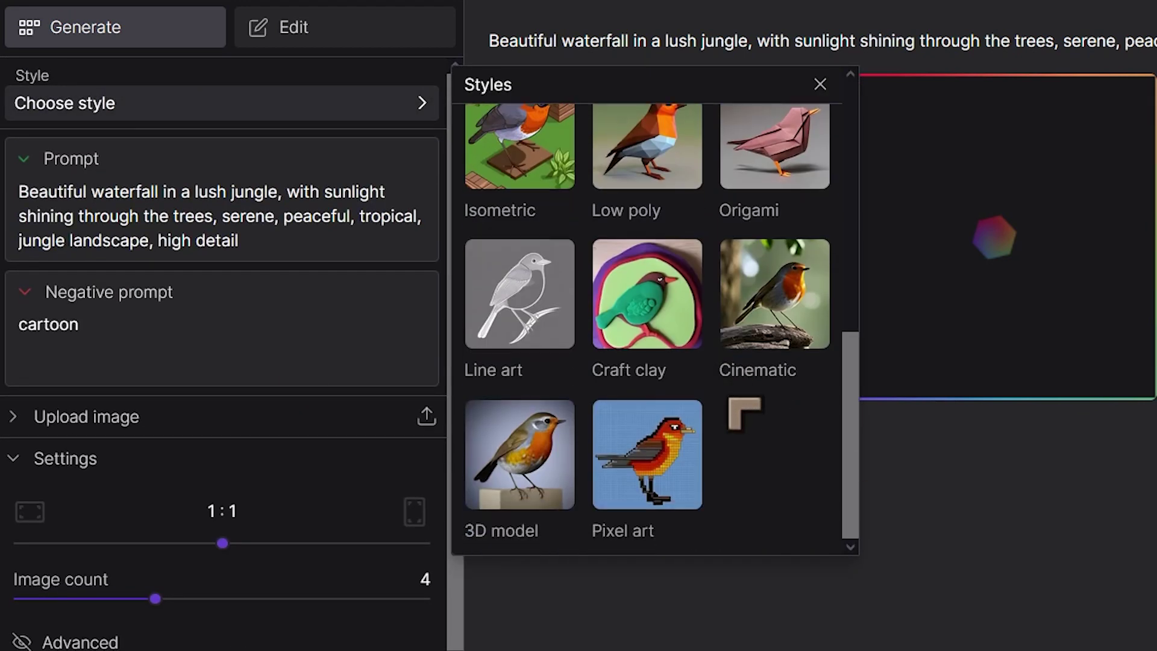
scroll(754, 434, up, 2)
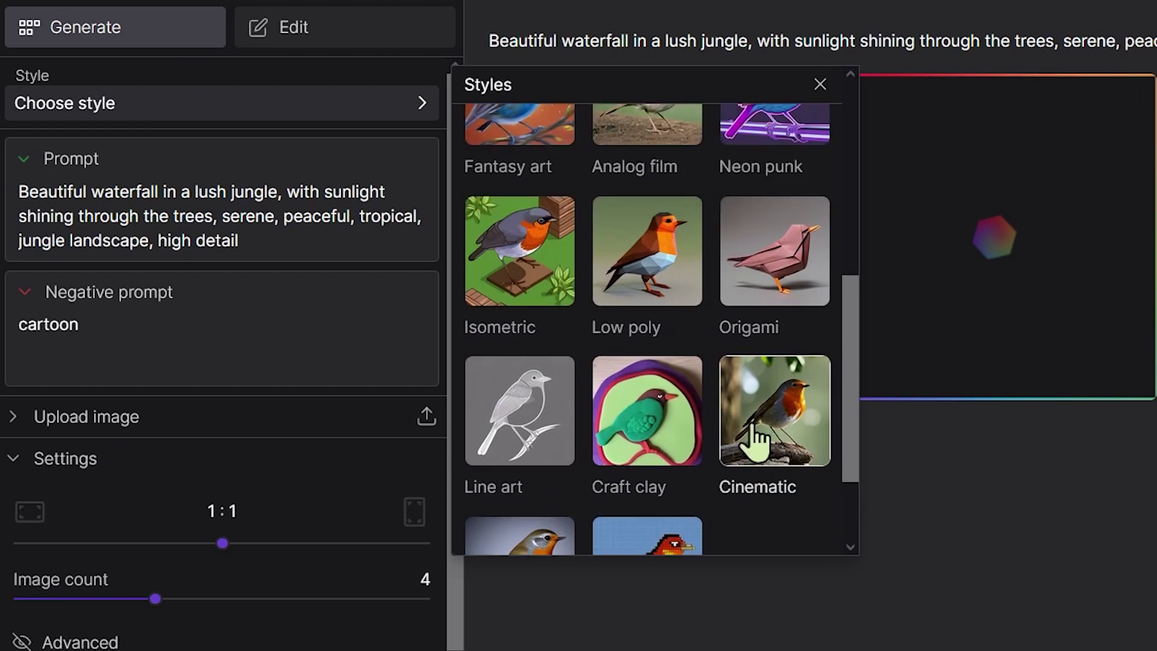
scroll(753, 434, up, 5)
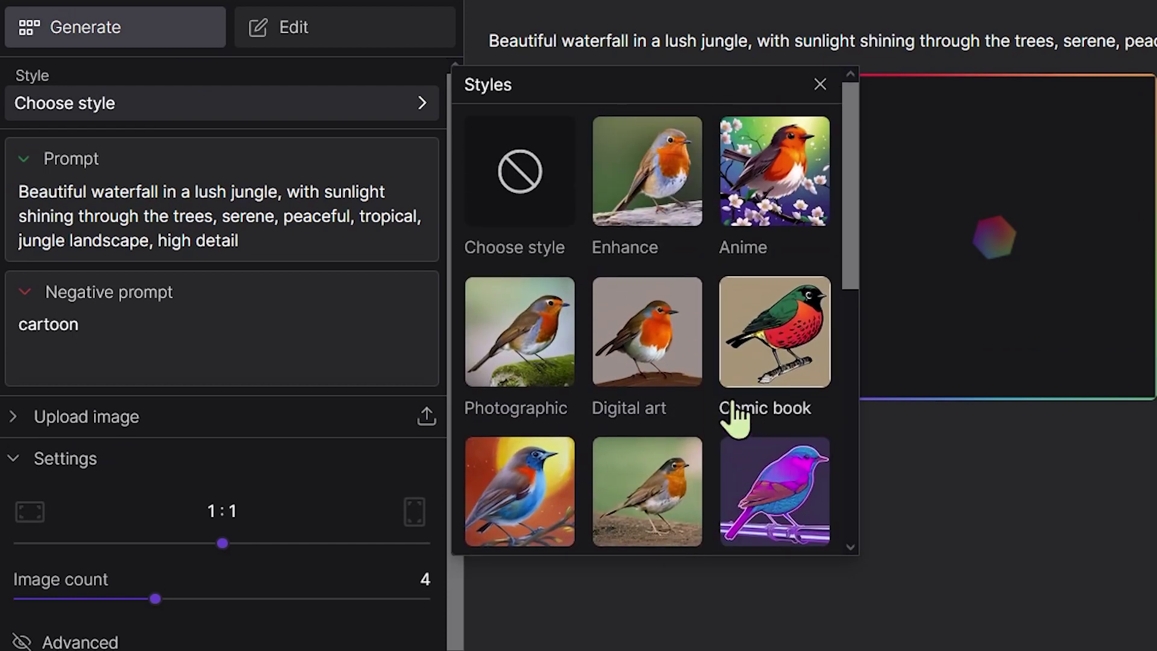
scroll(542, 338, down, 5)
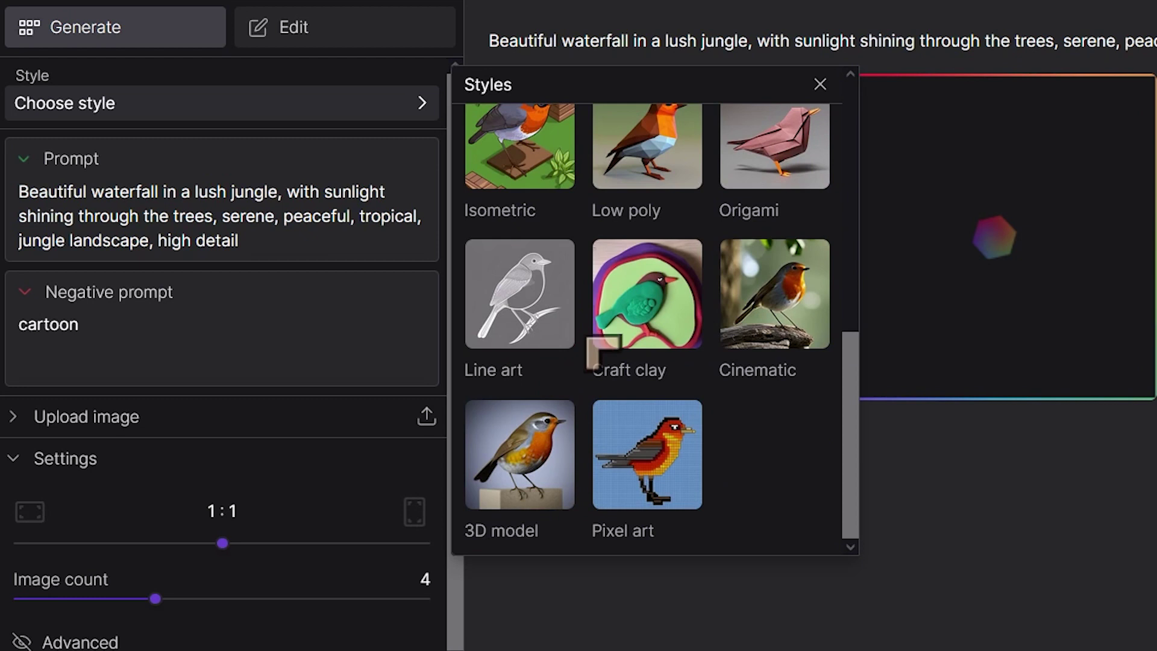
click(809, 317)
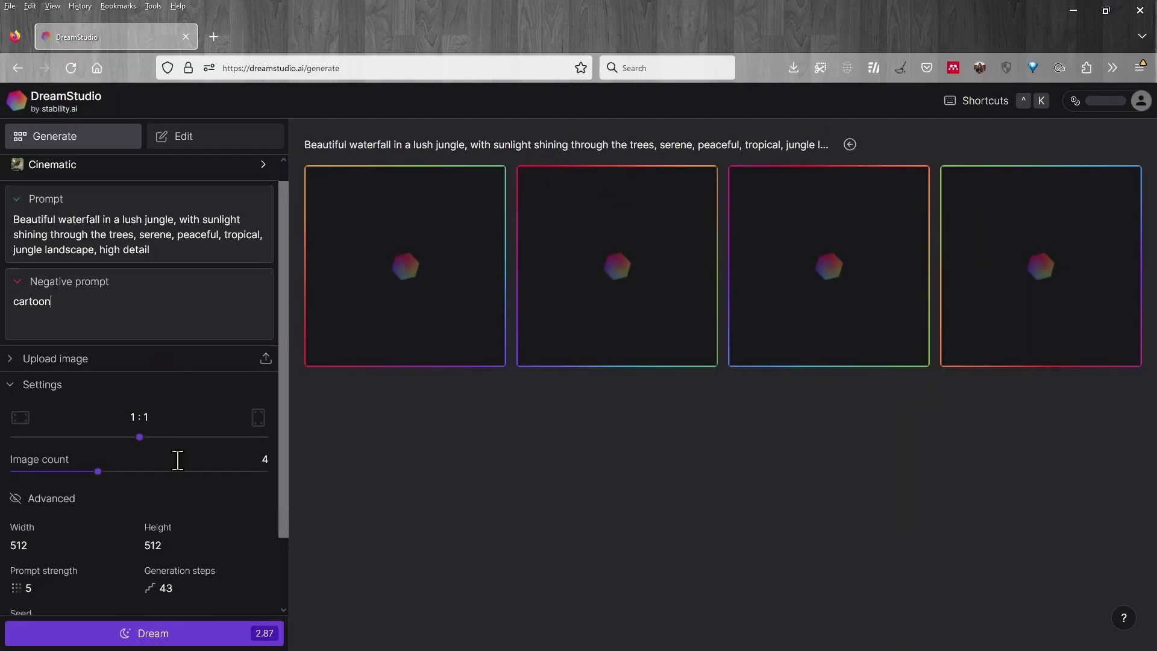
- Generate a four-image batch of an ice city with frozen rivers and snow-covered buildings
scroll(281, 579, down, 1)
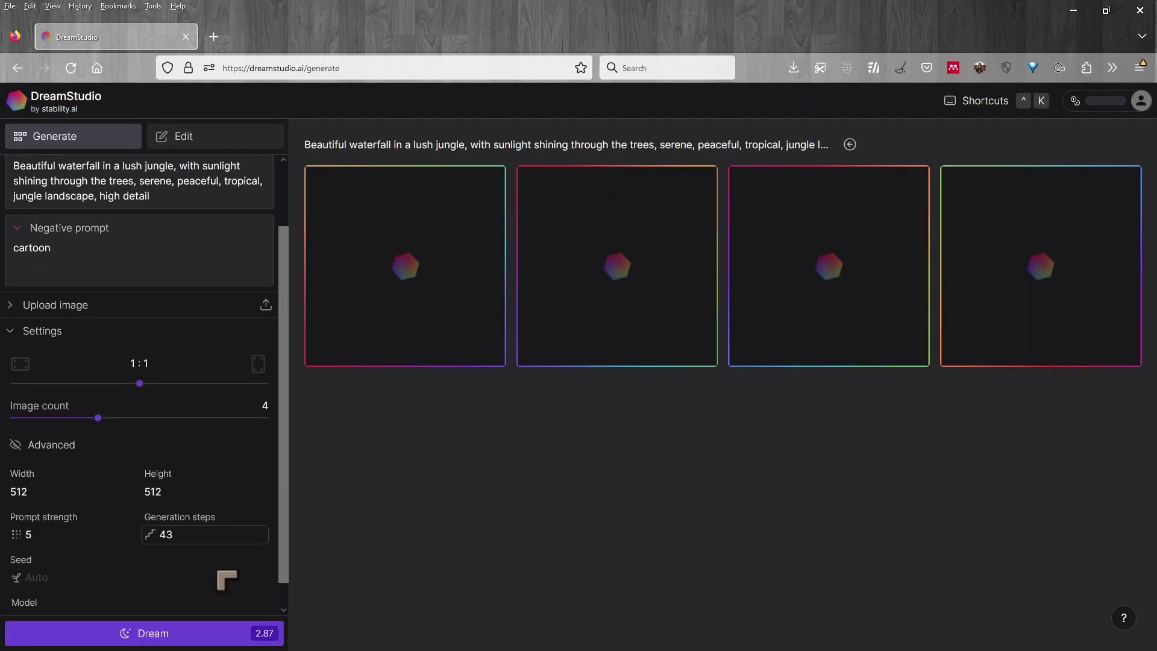
scroll(243, 611, up, 1)
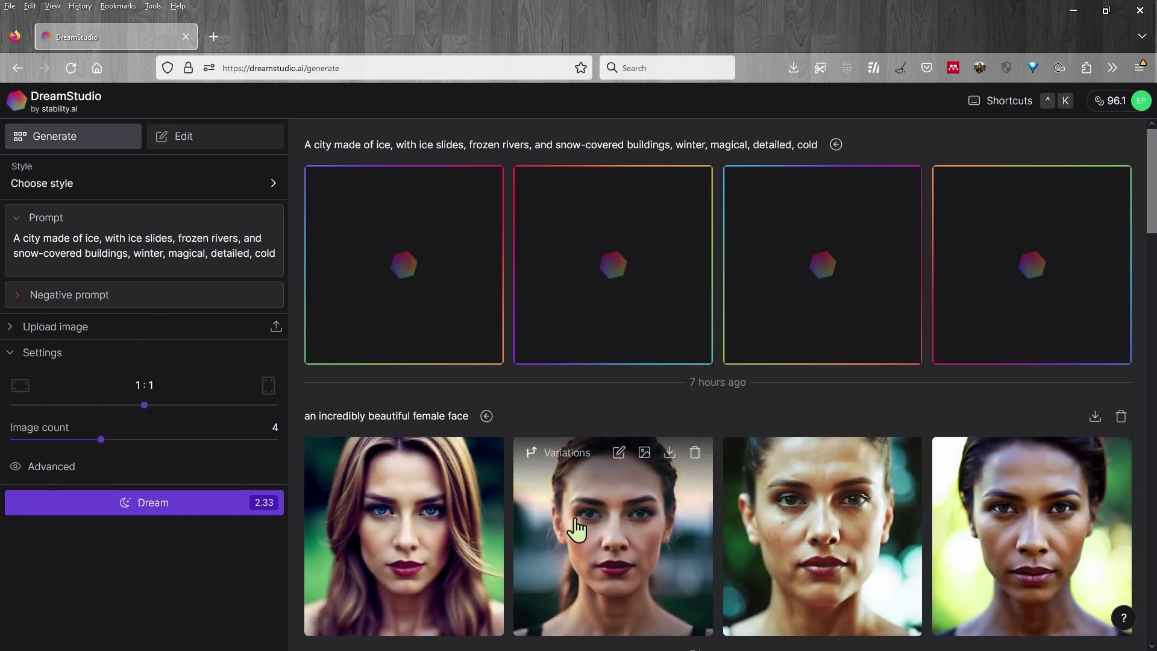
mouse_move(887, 533)
mouse_move(961, 533)
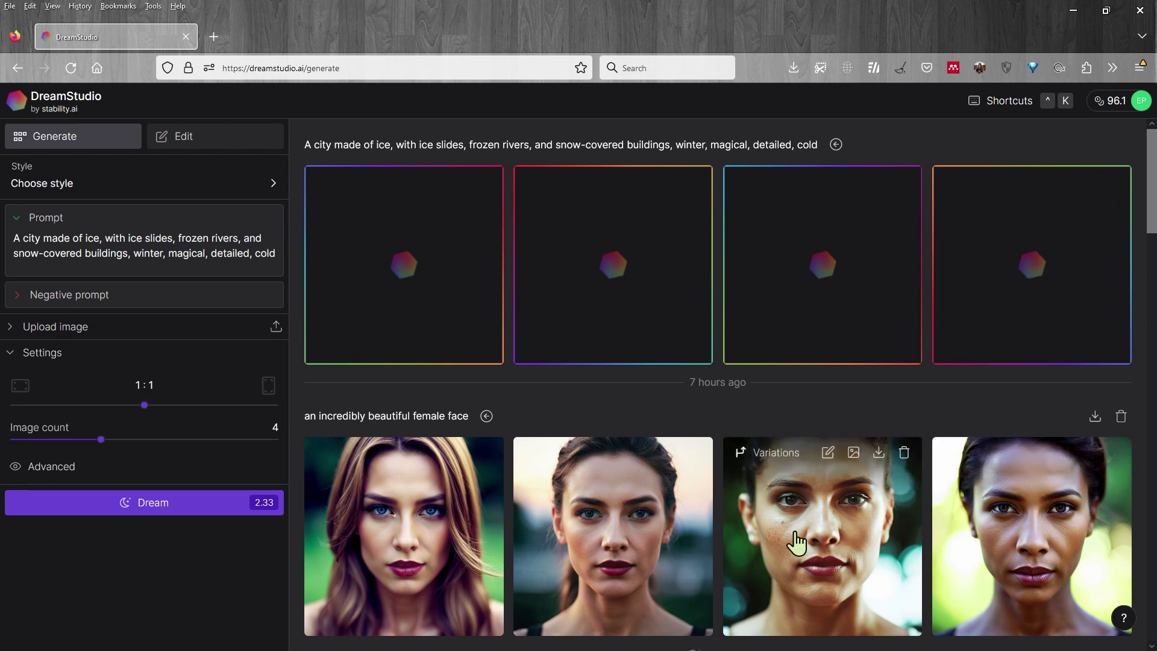
mouse_move(516, 530)
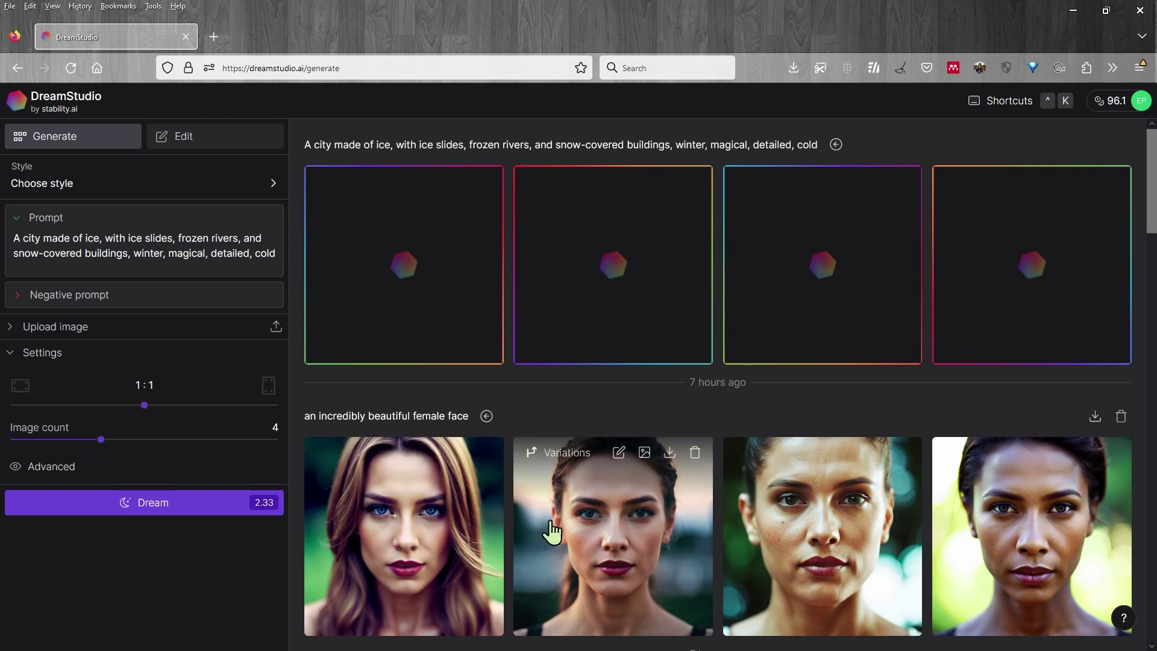
scroll(586, 498, down, 1)
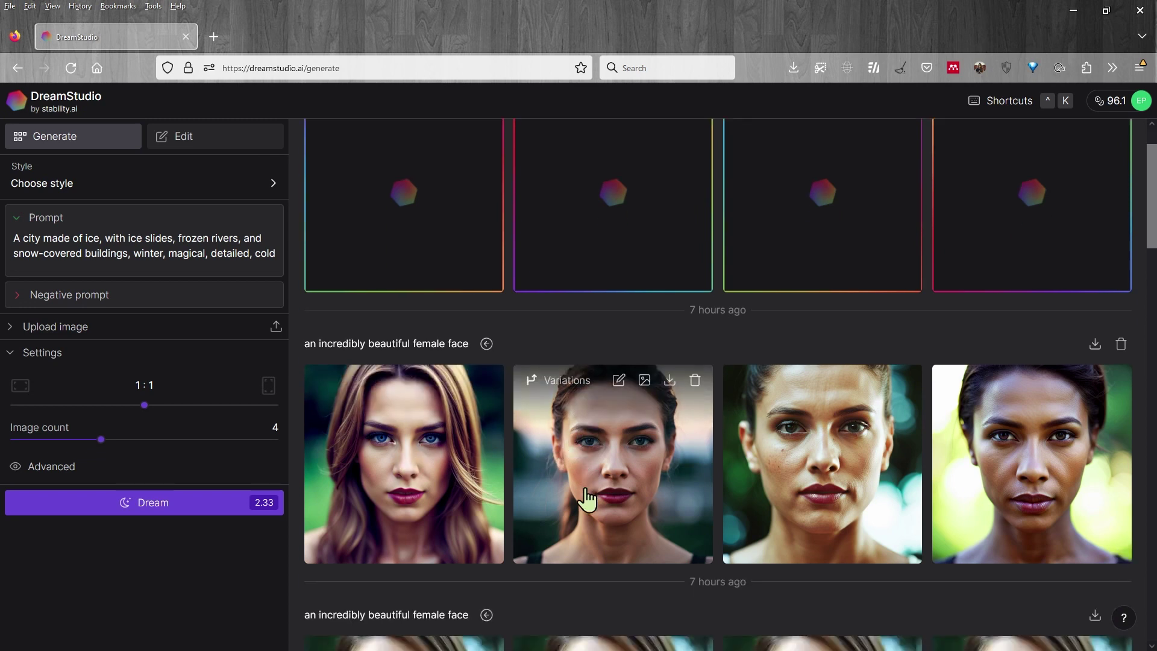
scroll(586, 498, up, 1)
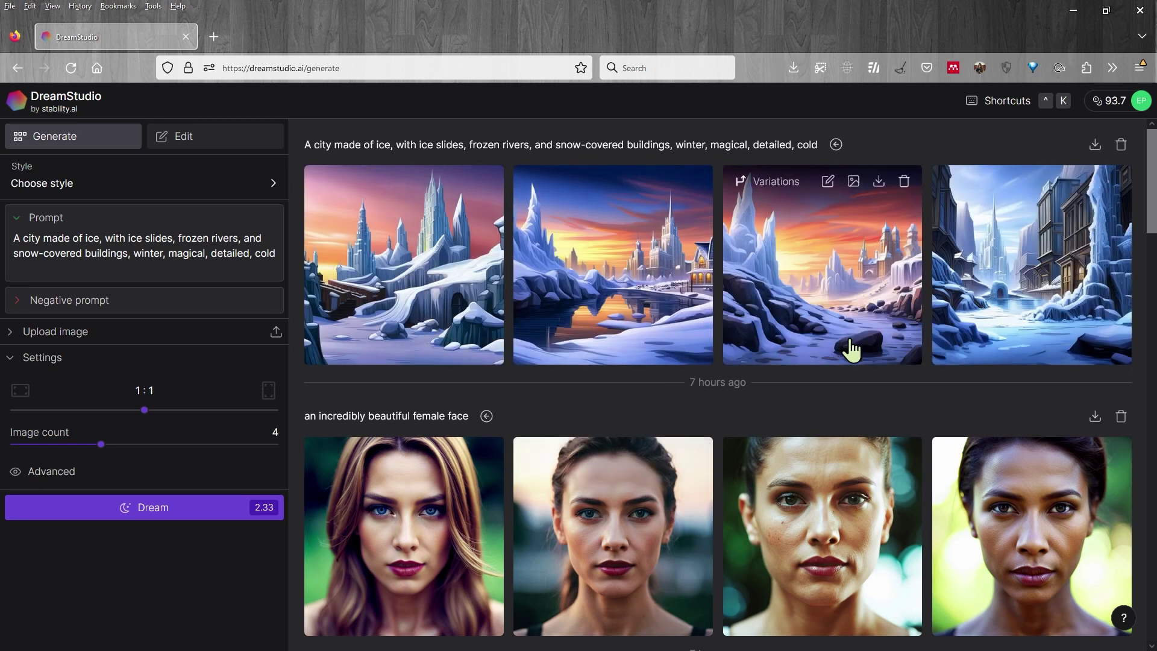
- Page through the four ice-city images and open the fourth, a frozen street, for editing
click(425, 302)
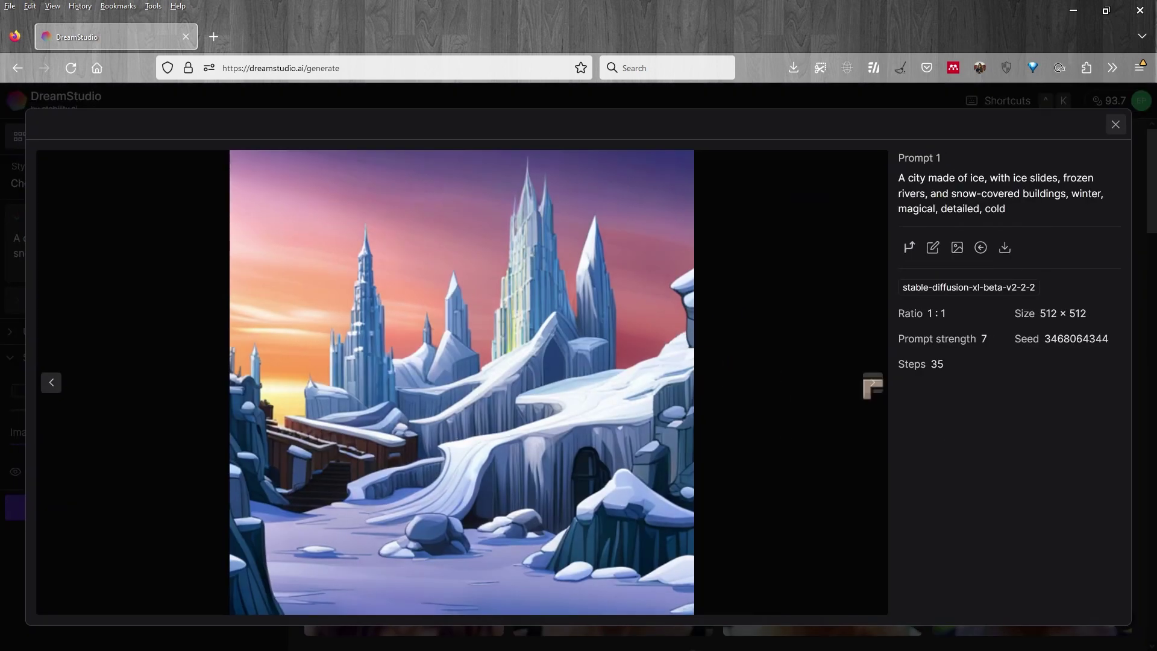
click(868, 388)
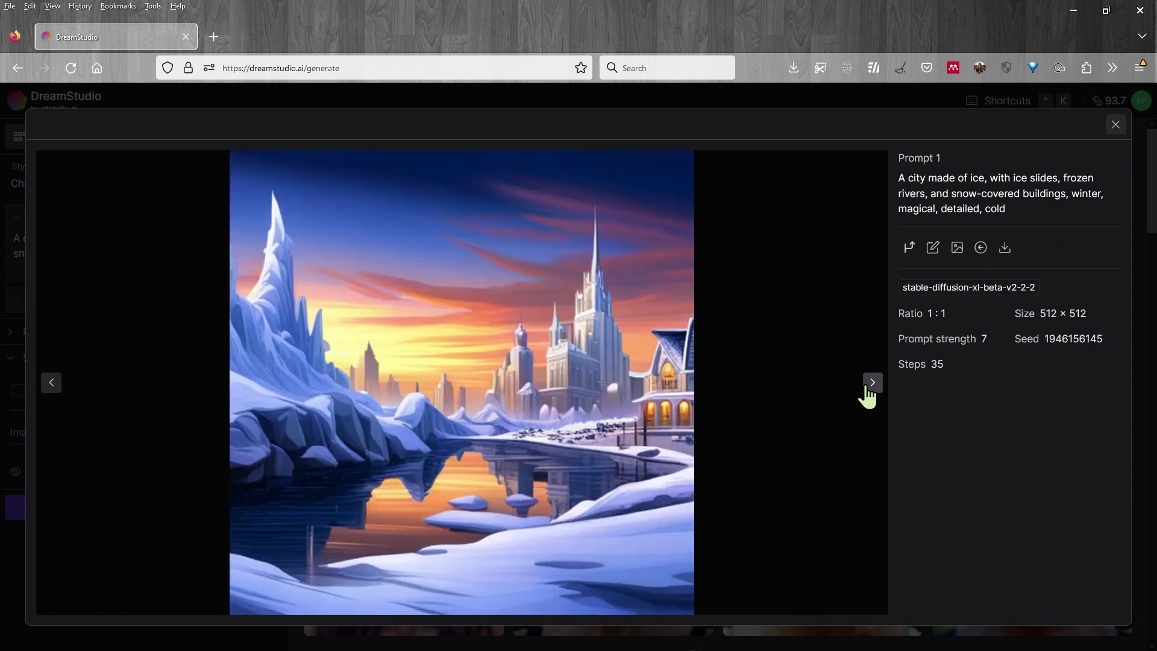
click(871, 386)
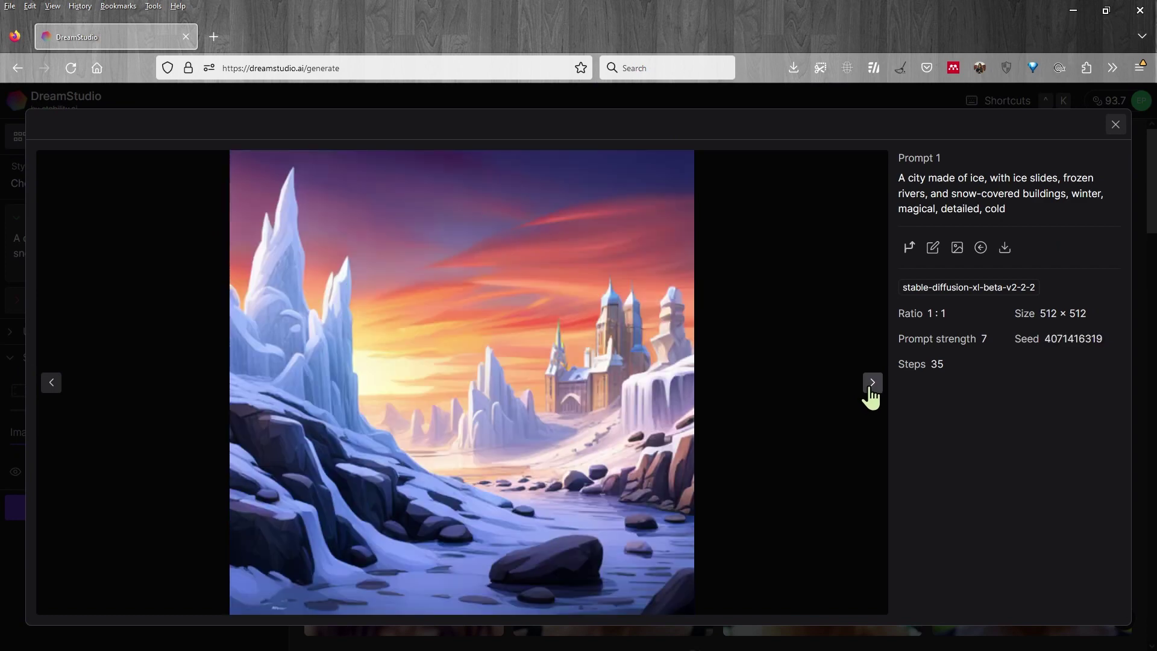
click(871, 384)
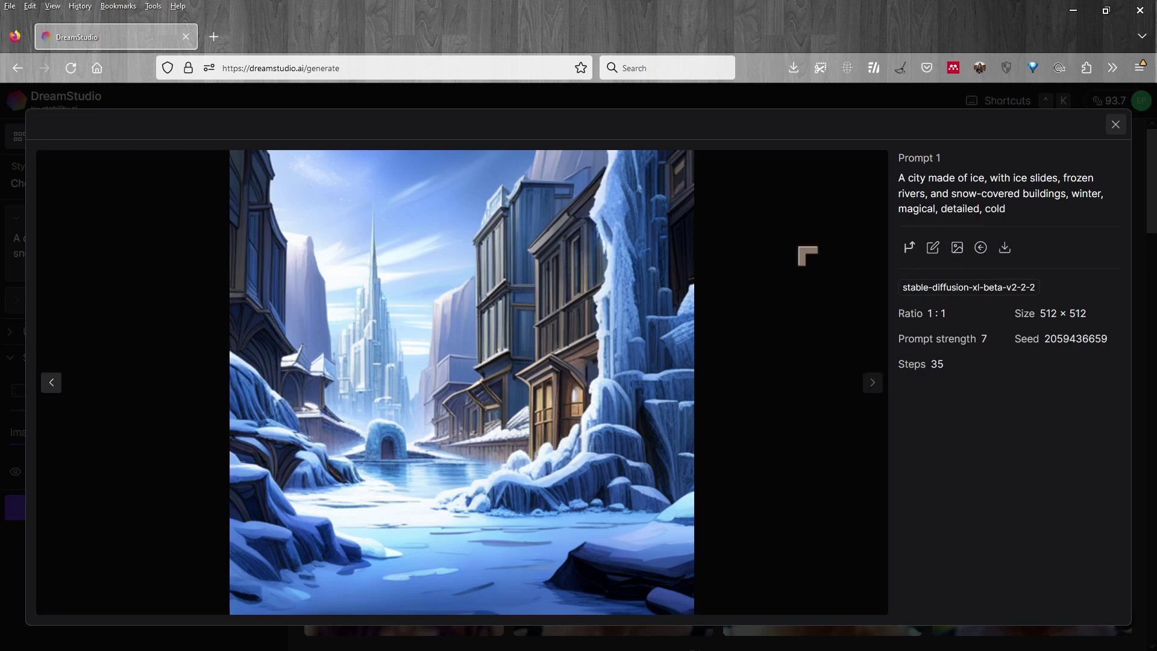
click(933, 248)
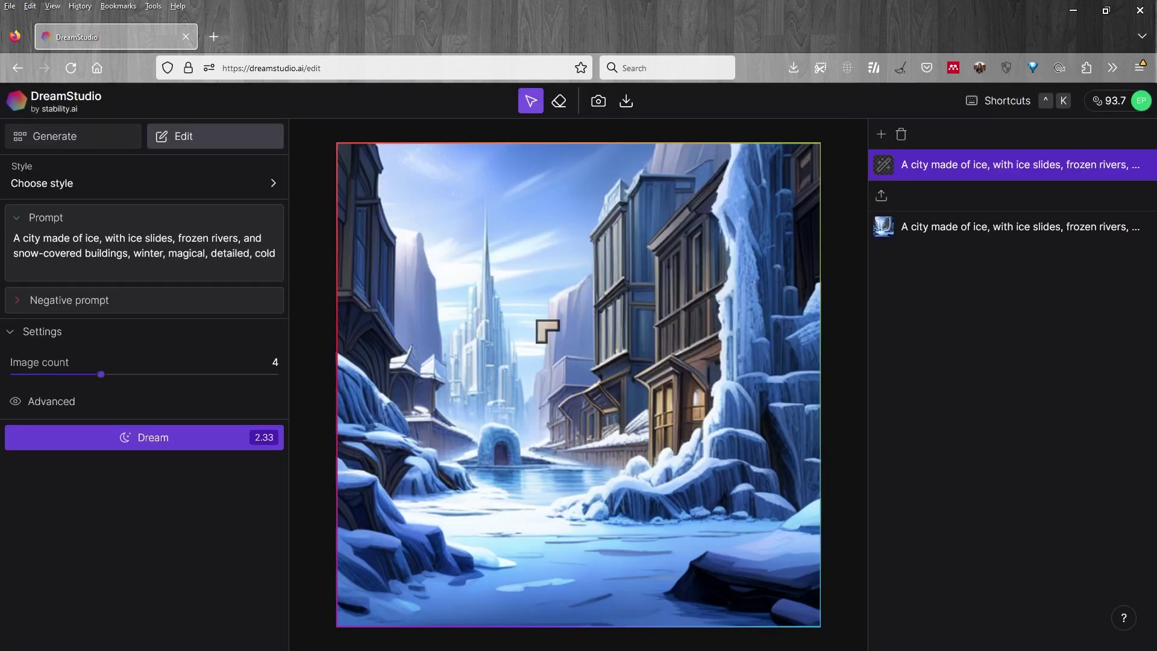
- Add 'cartoon' as the negative prompt and choose the Photographic style
click(92, 308)
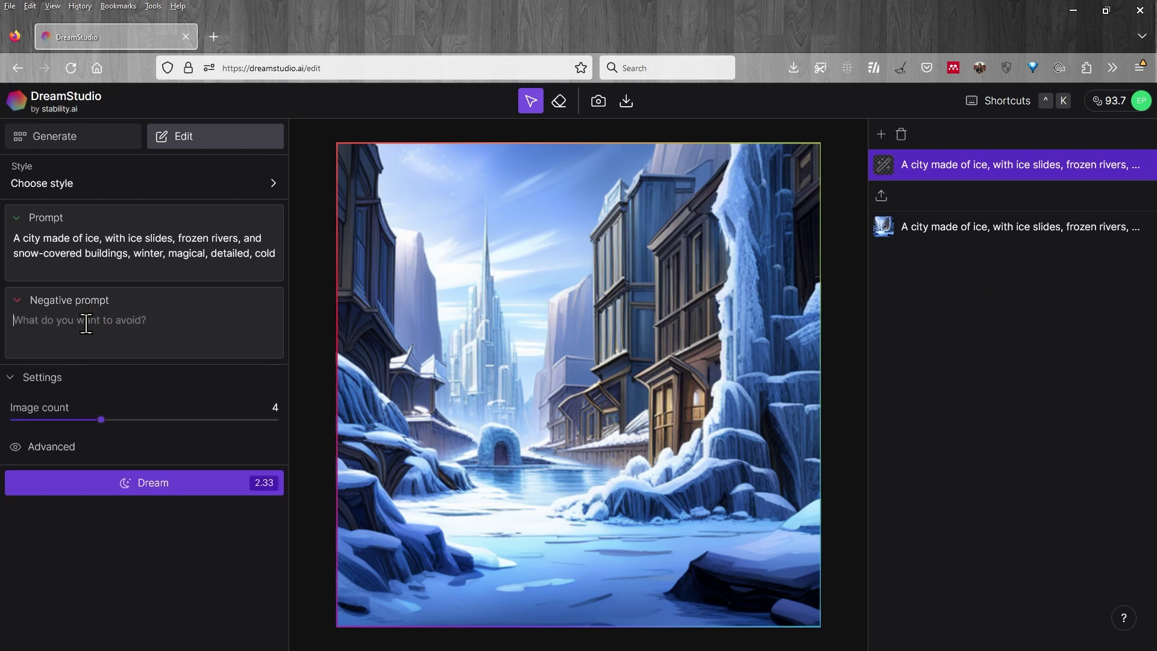
text(cartoon)
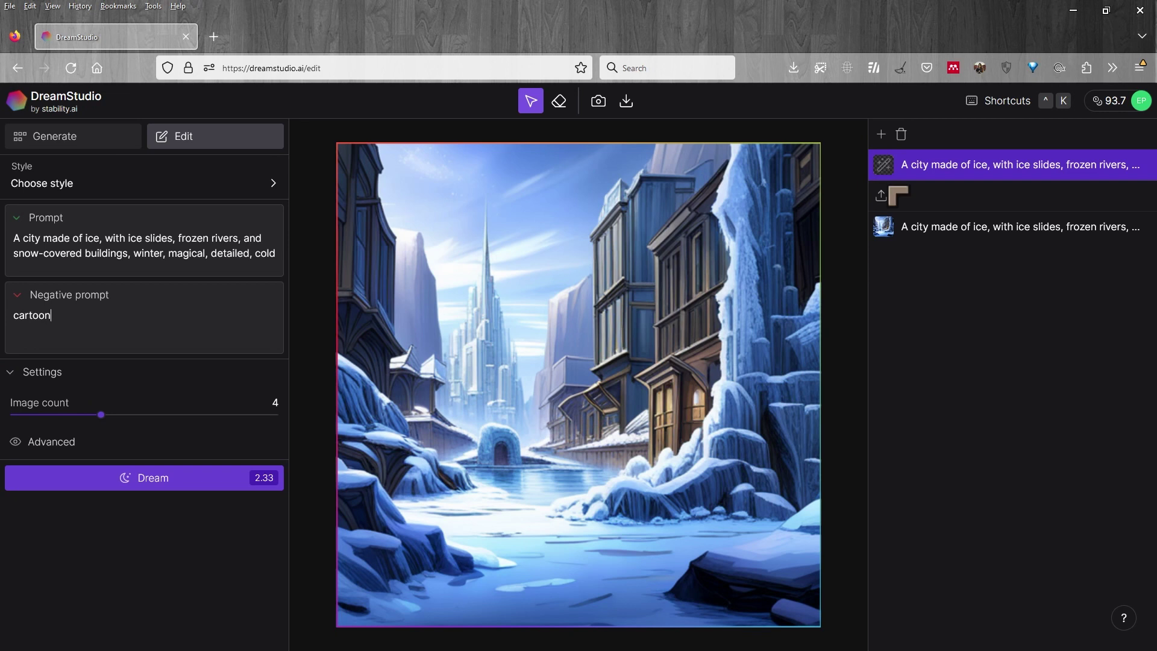
click(185, 183)
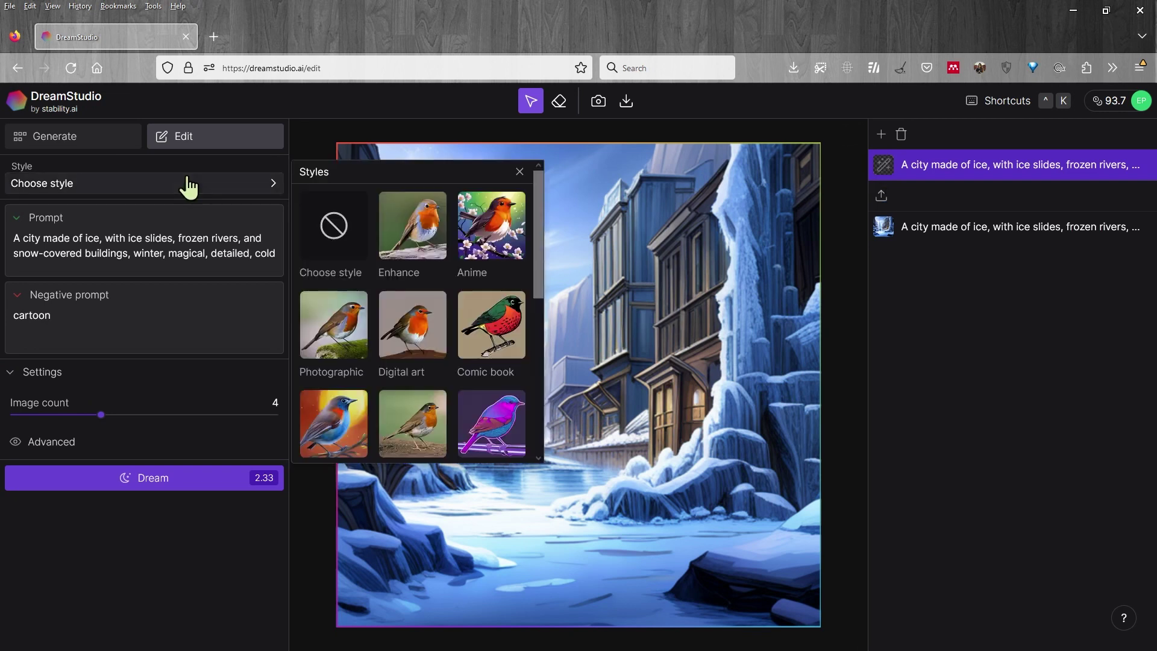
click(331, 331)
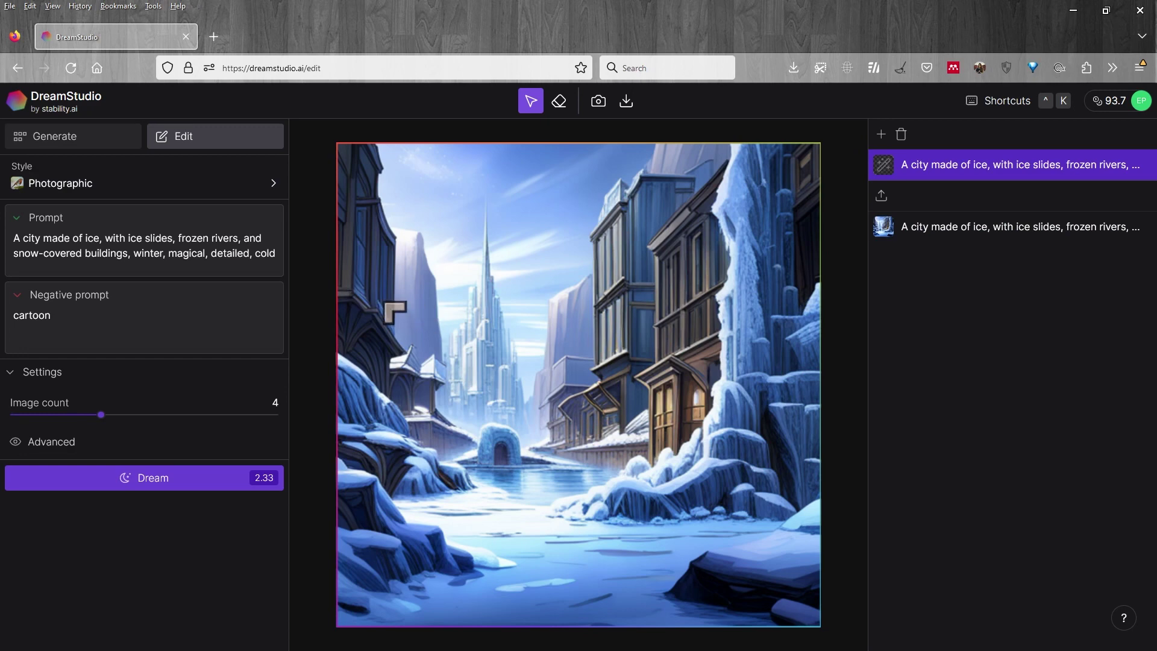
- Reduce the image count from 4 to 1 and generate the photographic ice-city image
click(94, 415)
drag(96, 416, 12, 416)
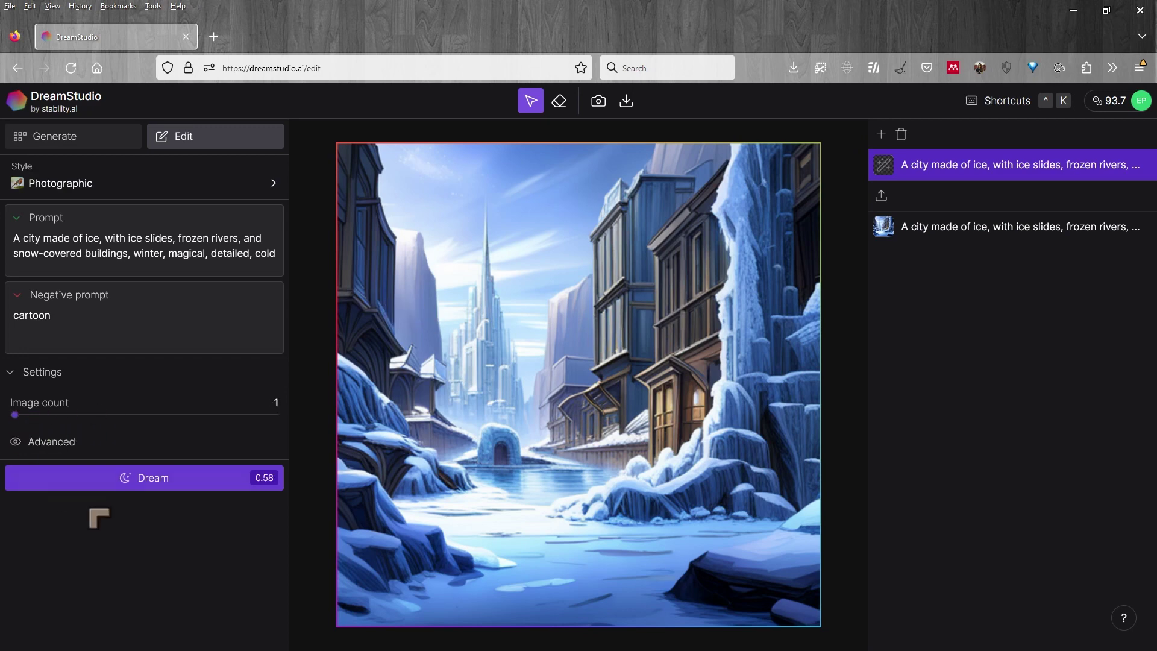
click(151, 477)
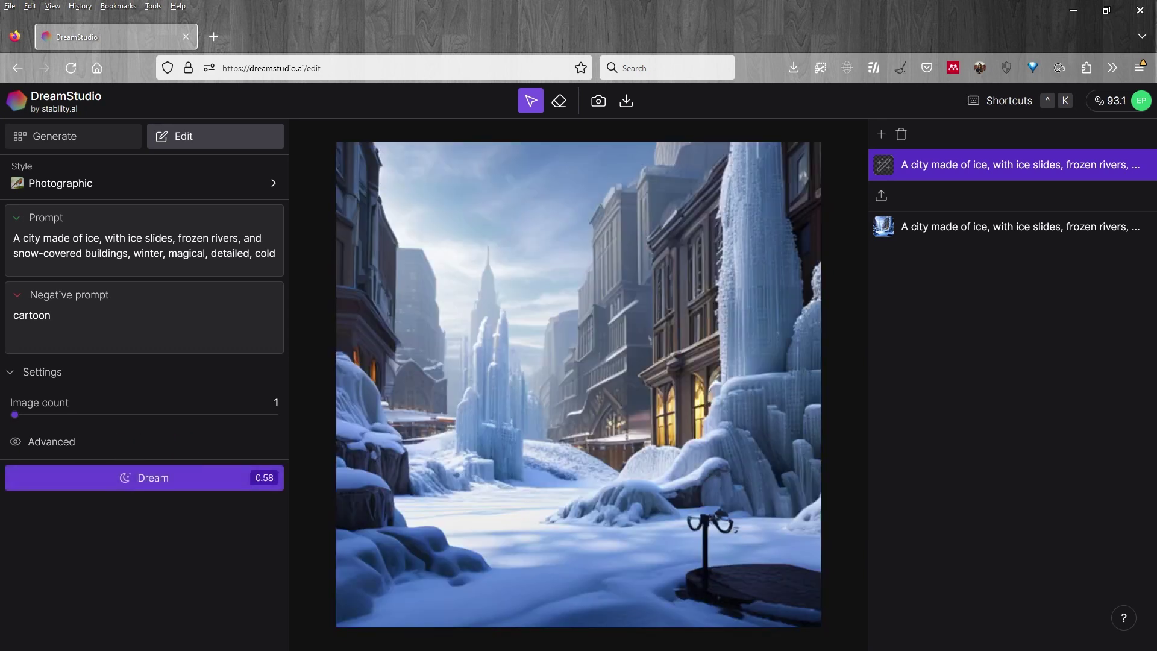
click(528, 506)
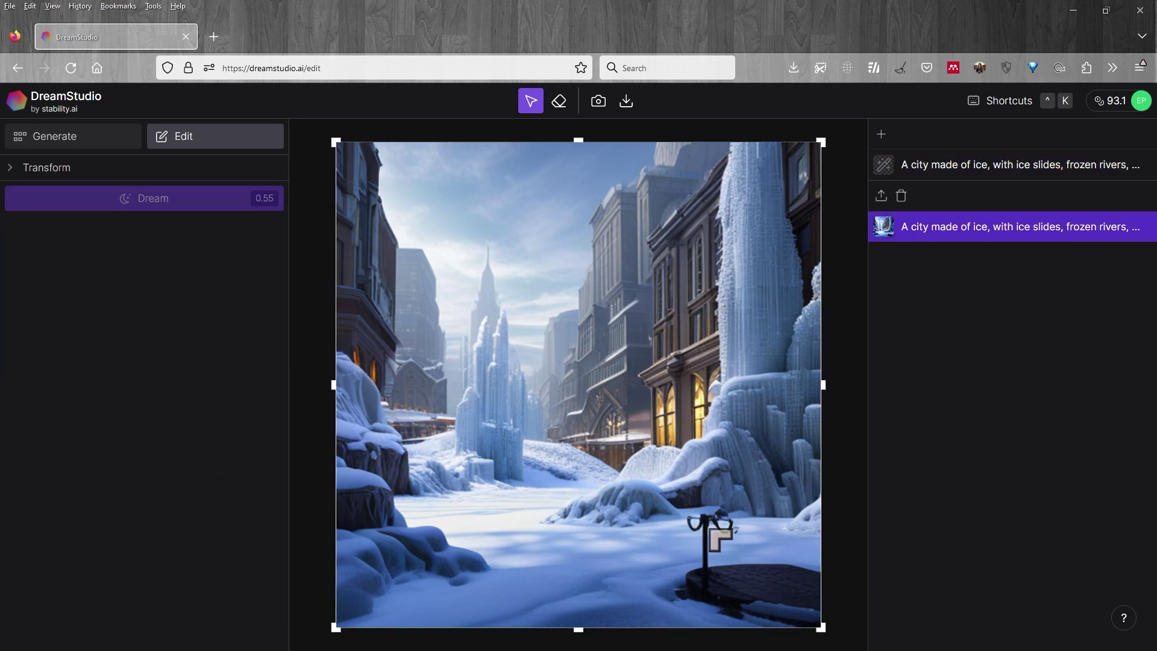
- Switch to the eraser, select the top generated layer, then return to layer selection
click(558, 103)
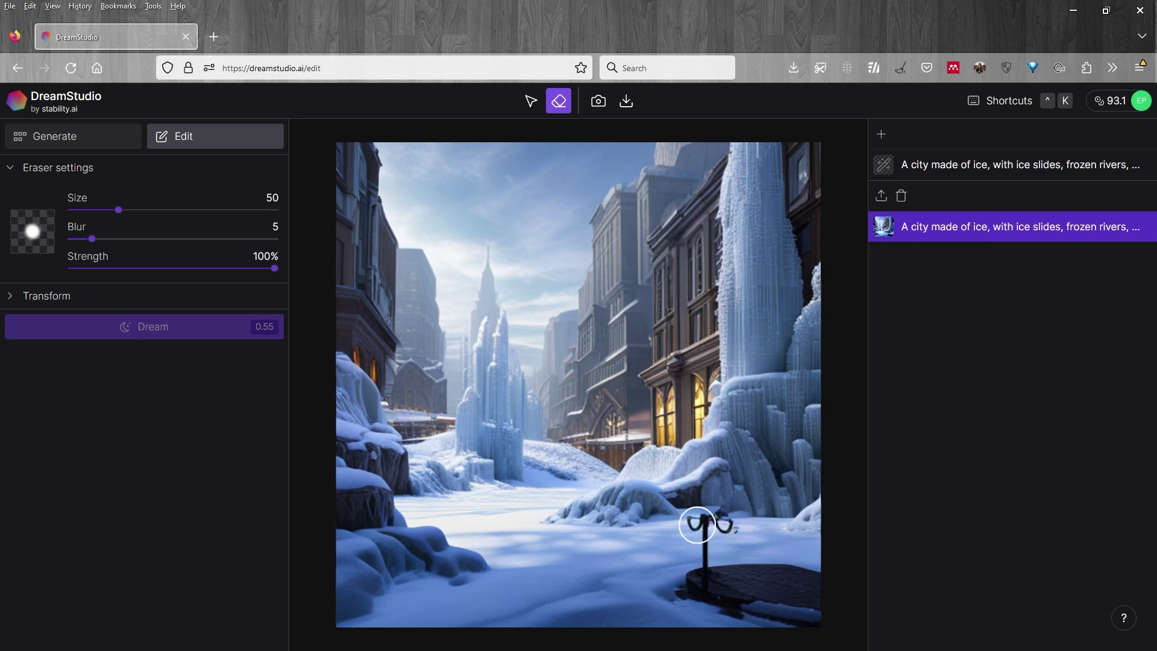
click(149, 210)
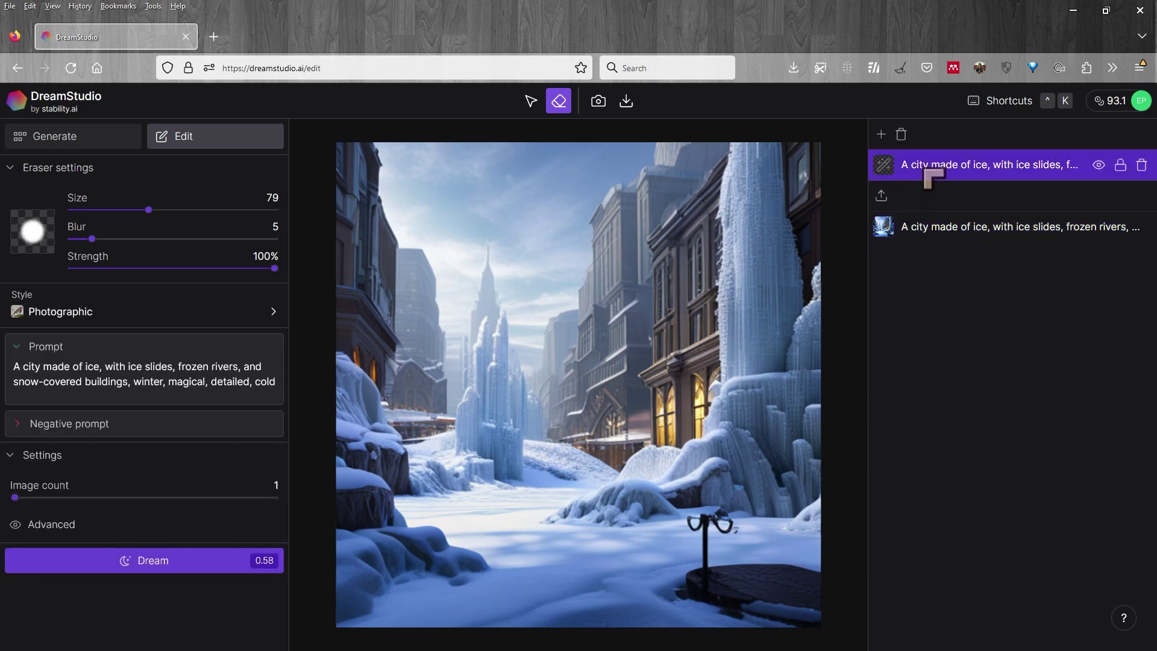
click(531, 103)
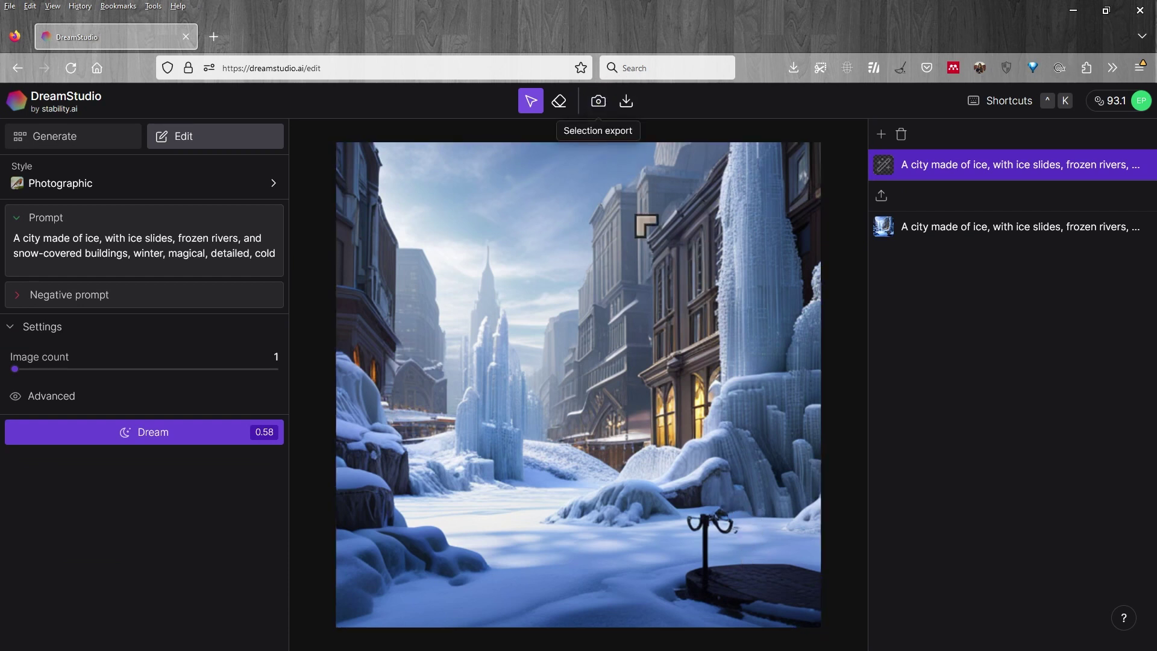
- Toggle the top ice-city layer's visibility to compare versions, leaving it hidden
mouse_move(940, 177)
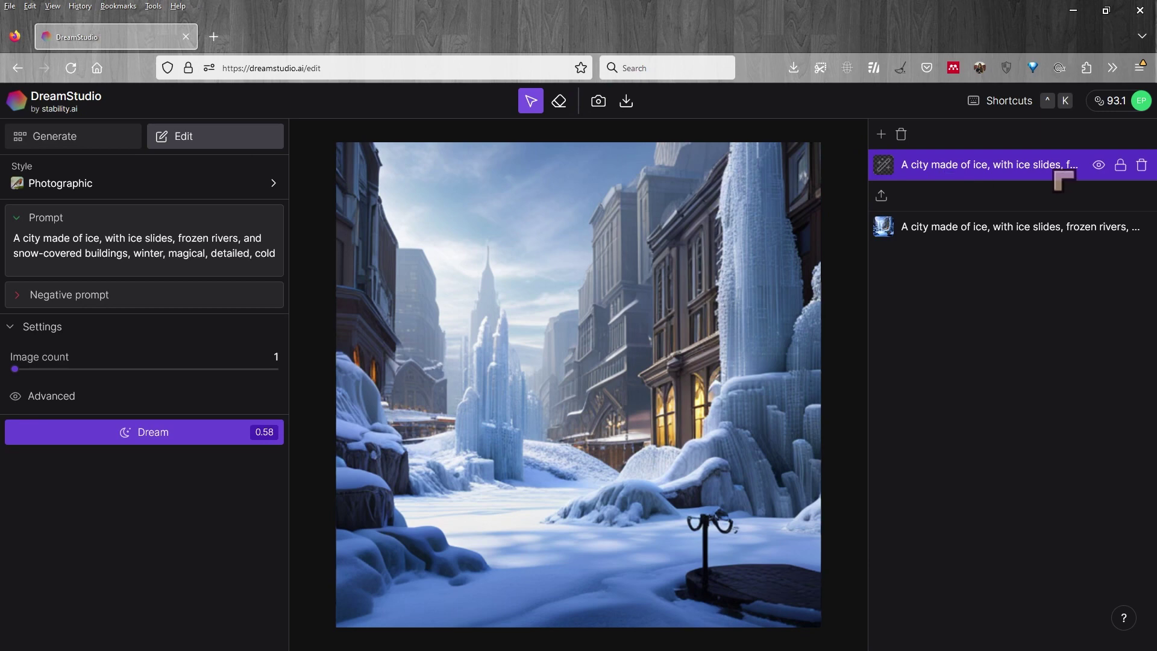
click(1097, 167)
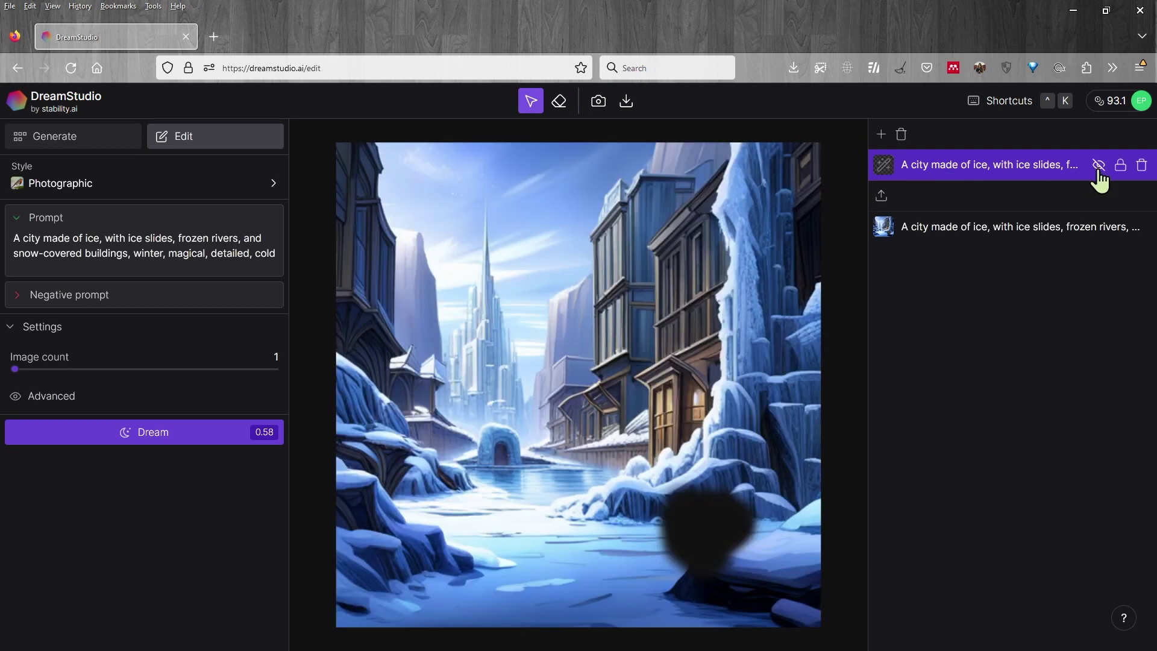
click(1097, 166)
click(1098, 168)
click(1097, 167)
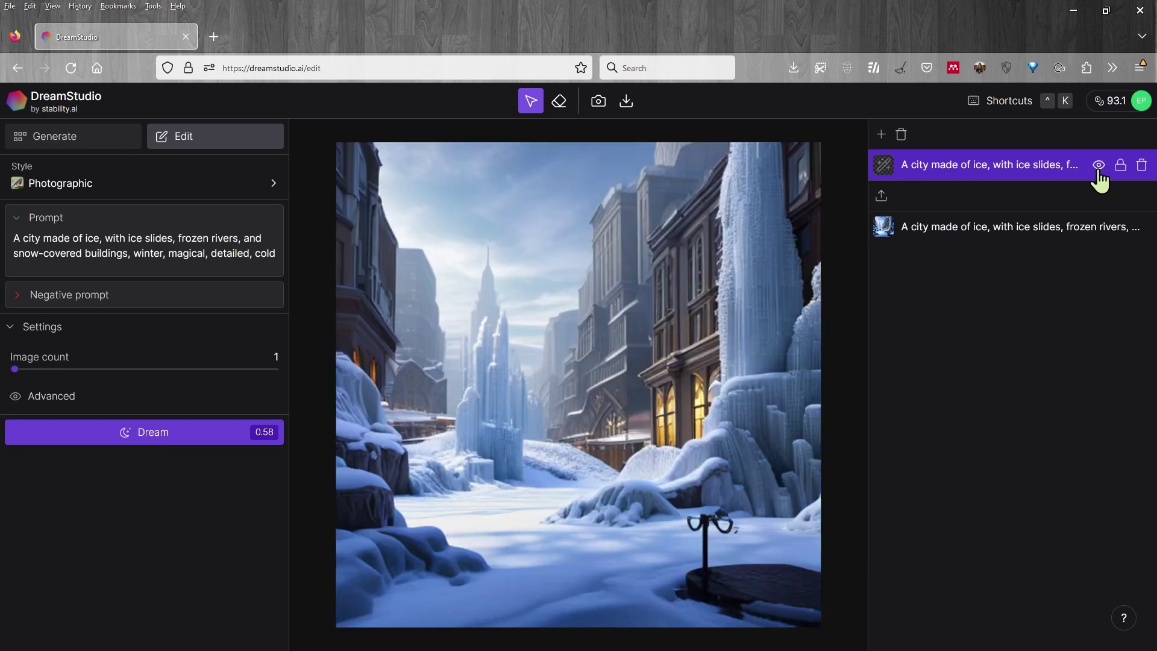
click(1098, 168)
click(1098, 167)
click(1099, 166)
click(1099, 167)
click(1096, 174)
click(1097, 172)
click(1097, 171)
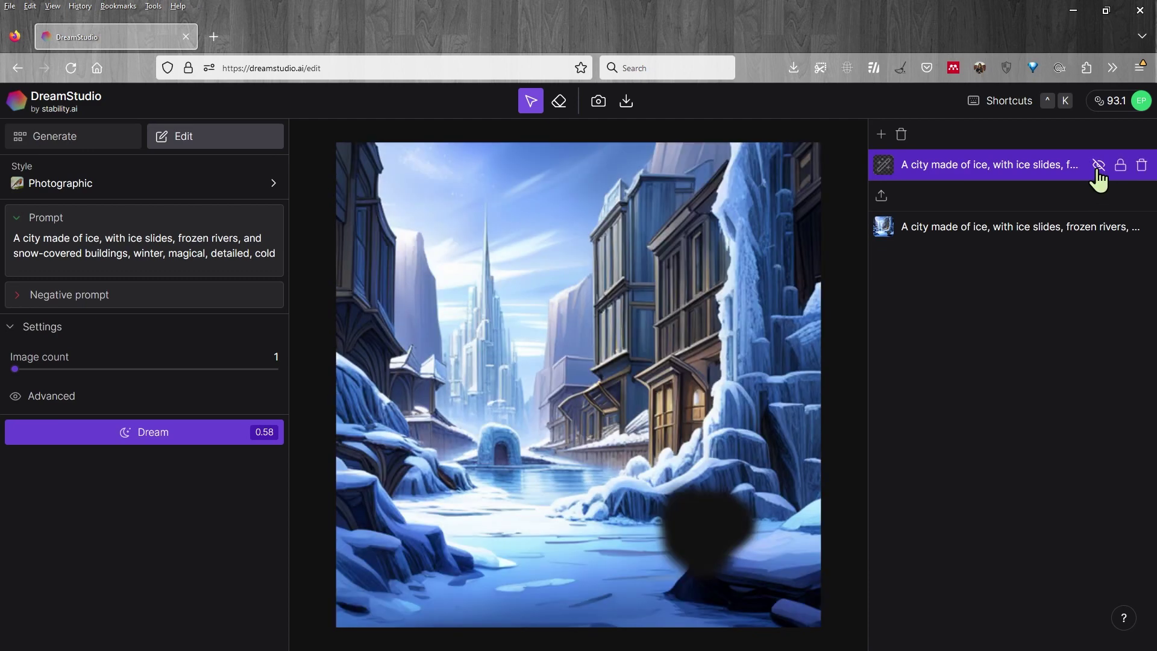
click(1098, 172)
- Alternate selection between the upper ice-city and lower snowy-city layers, ending on the lower one
click(1080, 229)
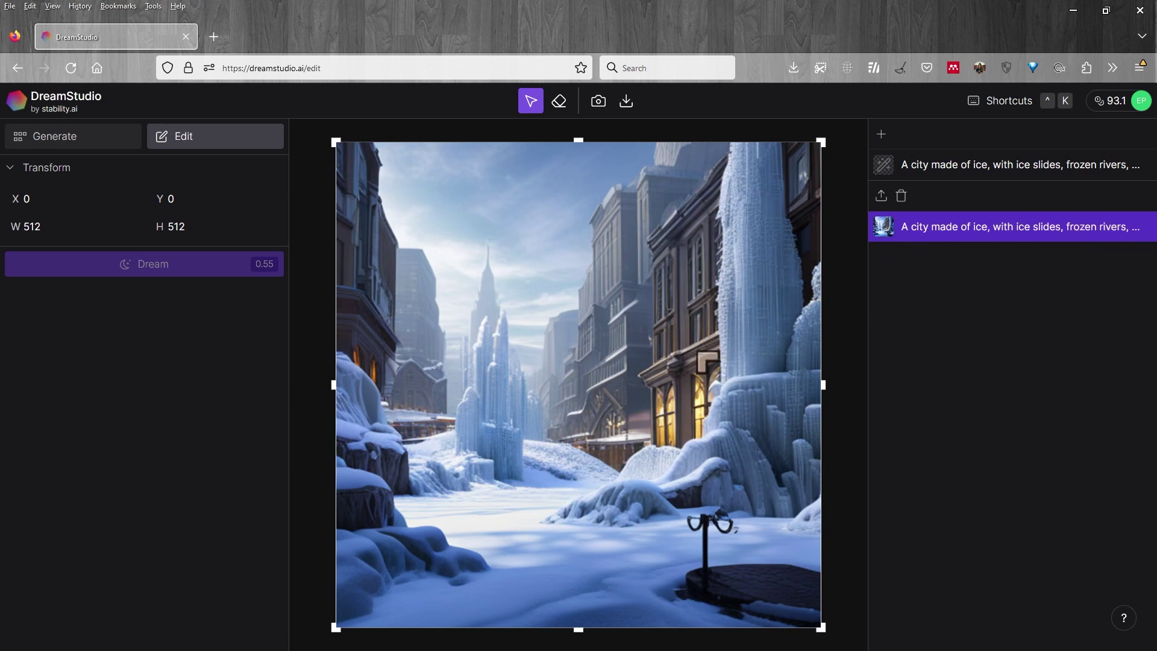
click(988, 169)
click(994, 228)
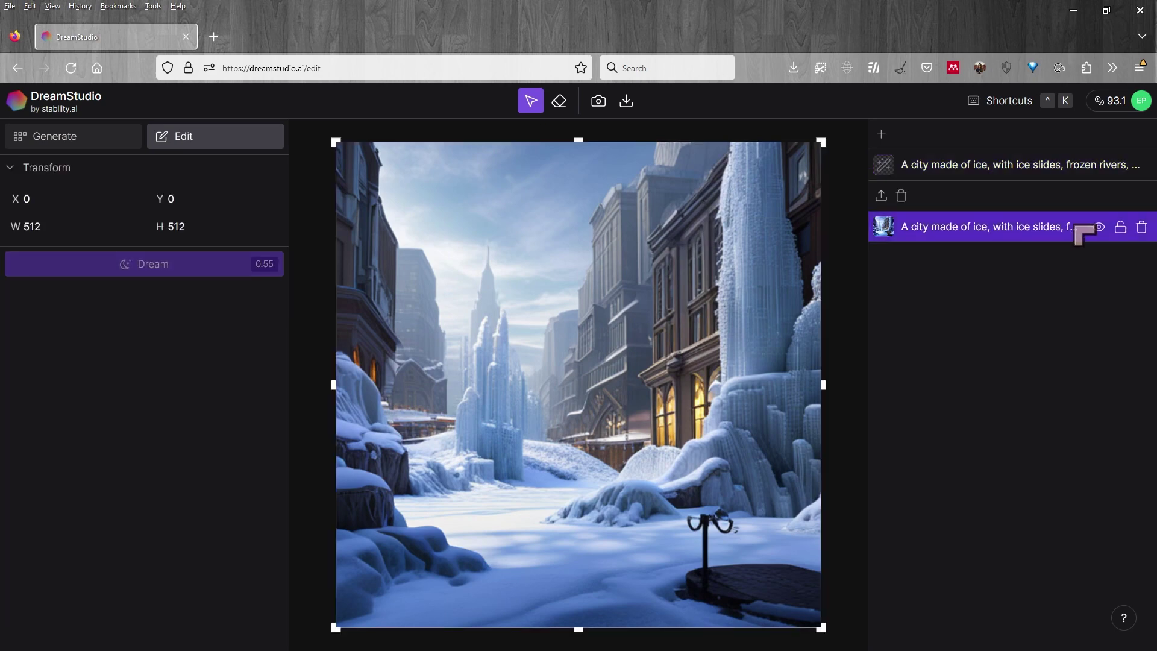
click(1036, 175)
click(1024, 236)
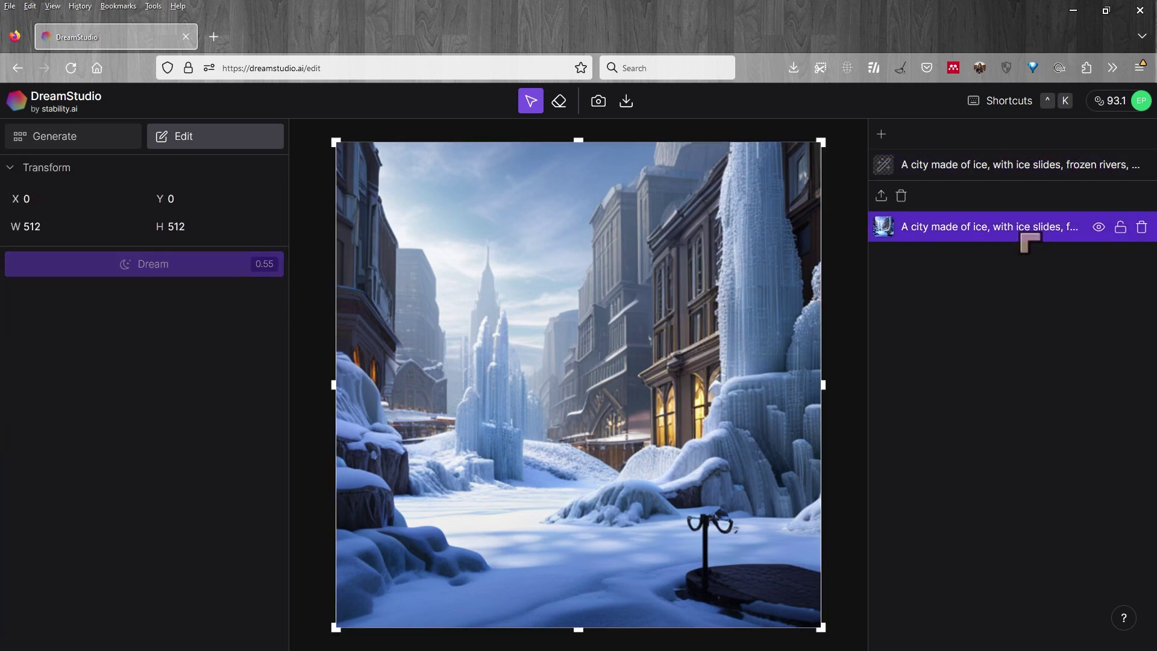
click(1047, 176)
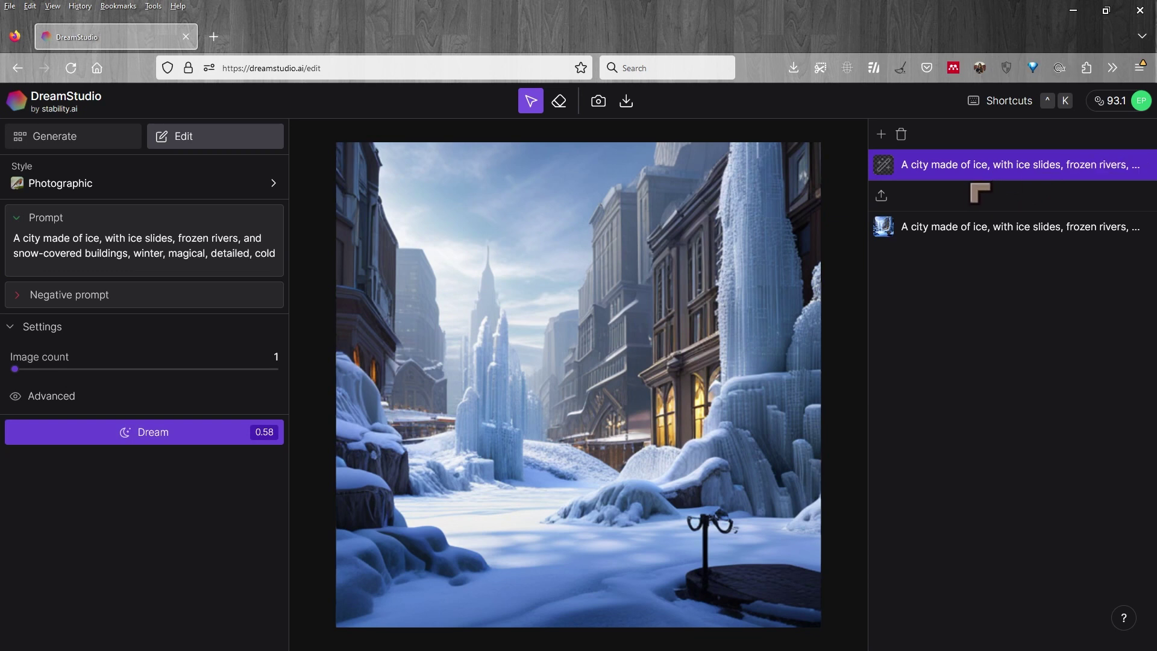
click(968, 232)
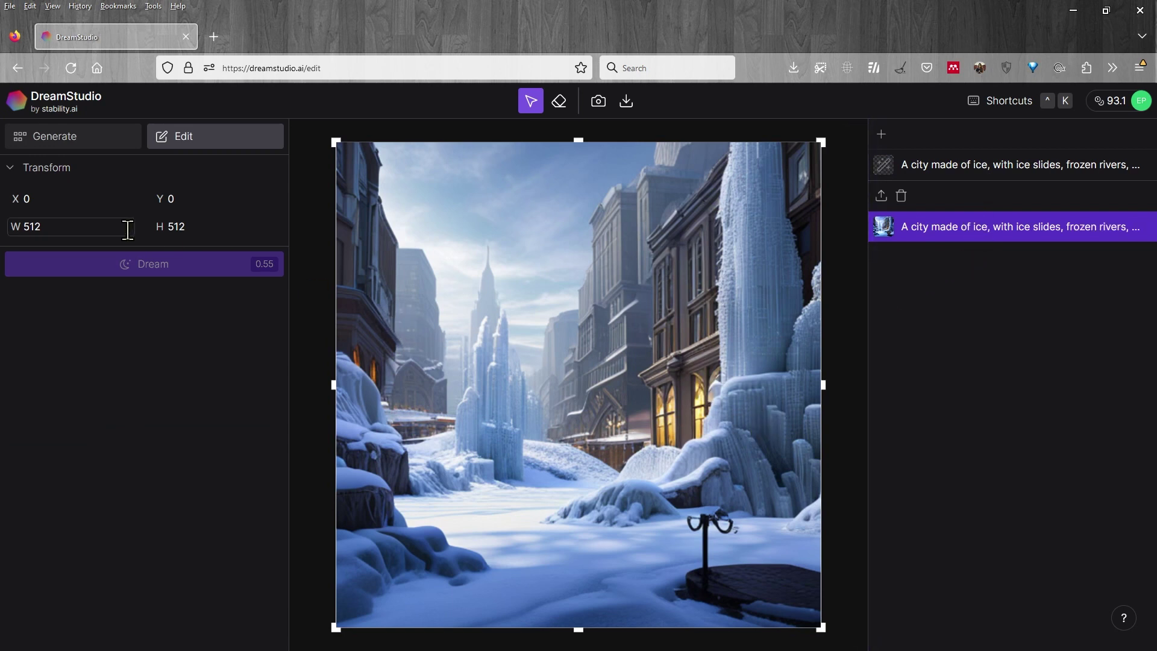
- Set the base image height to 1024 in the Transform panel, then move to the width field
click(12, 170)
click(13, 171)
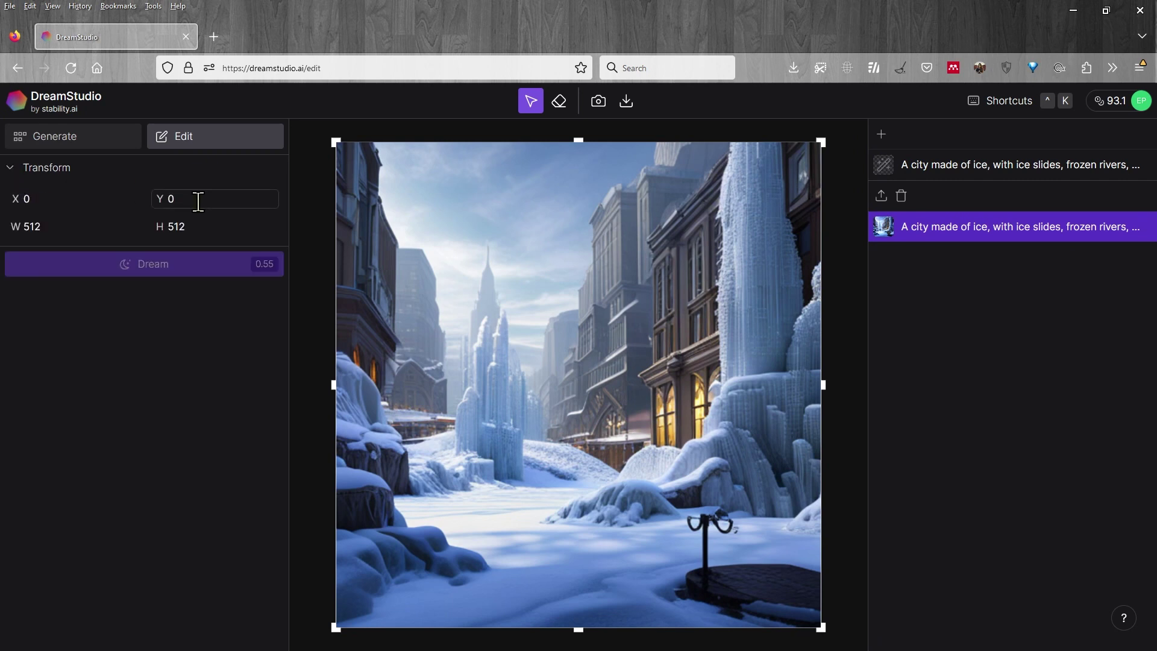
click(184, 224)
double_click(225, 232)
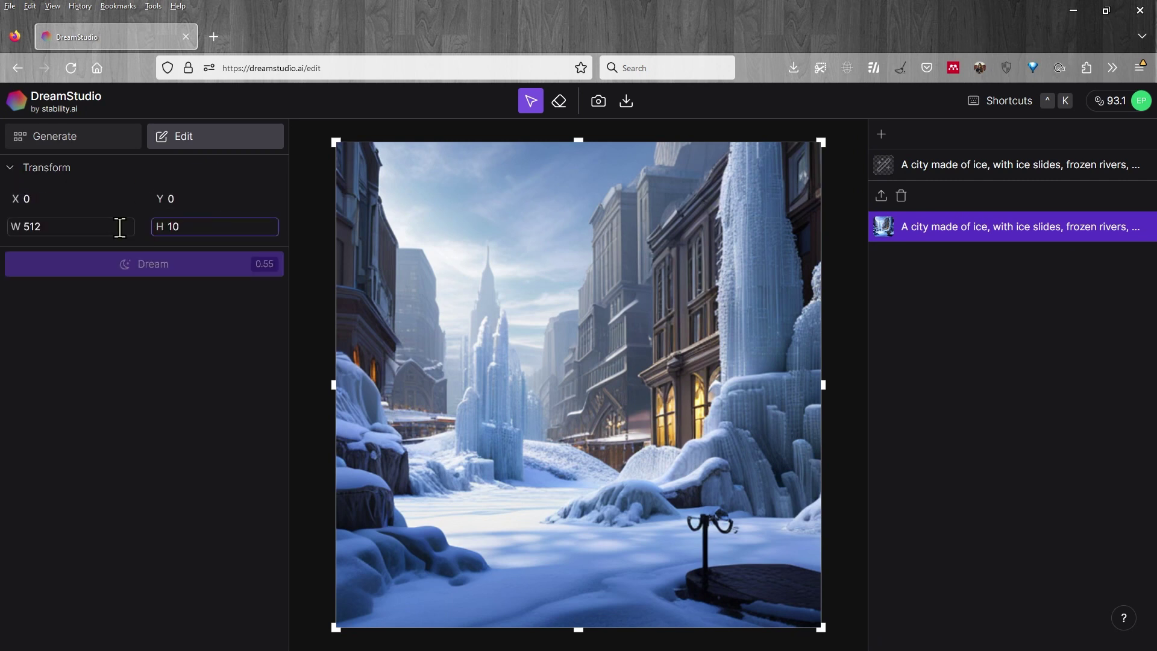
click(92, 231)
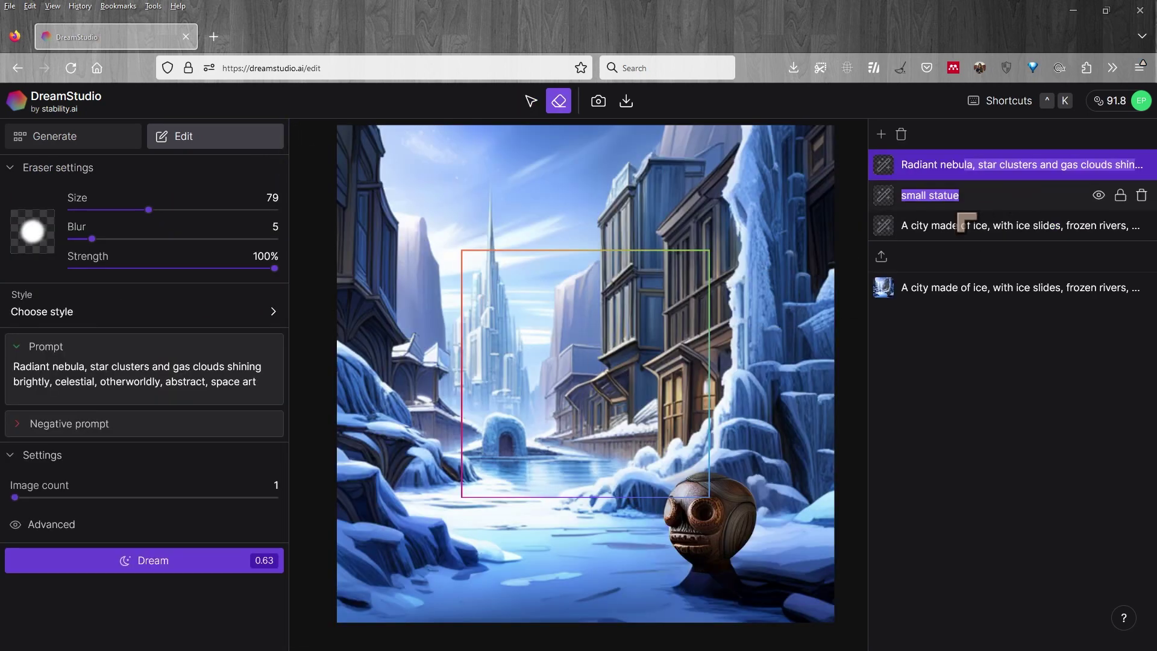
click(881, 134)
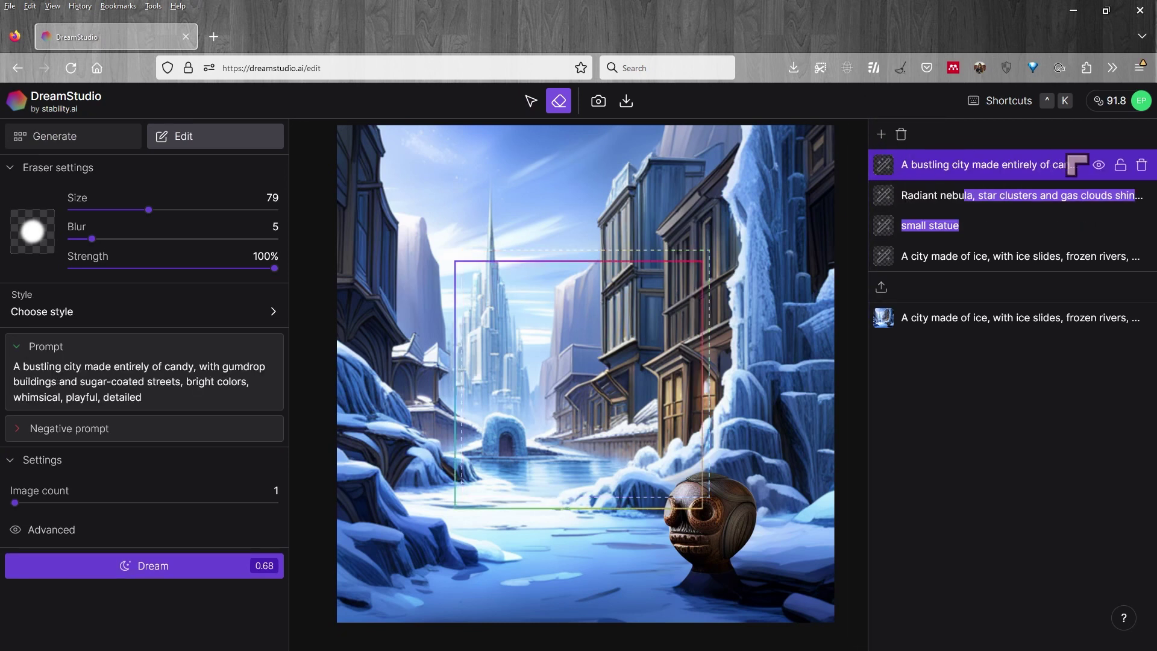
click(1141, 165)
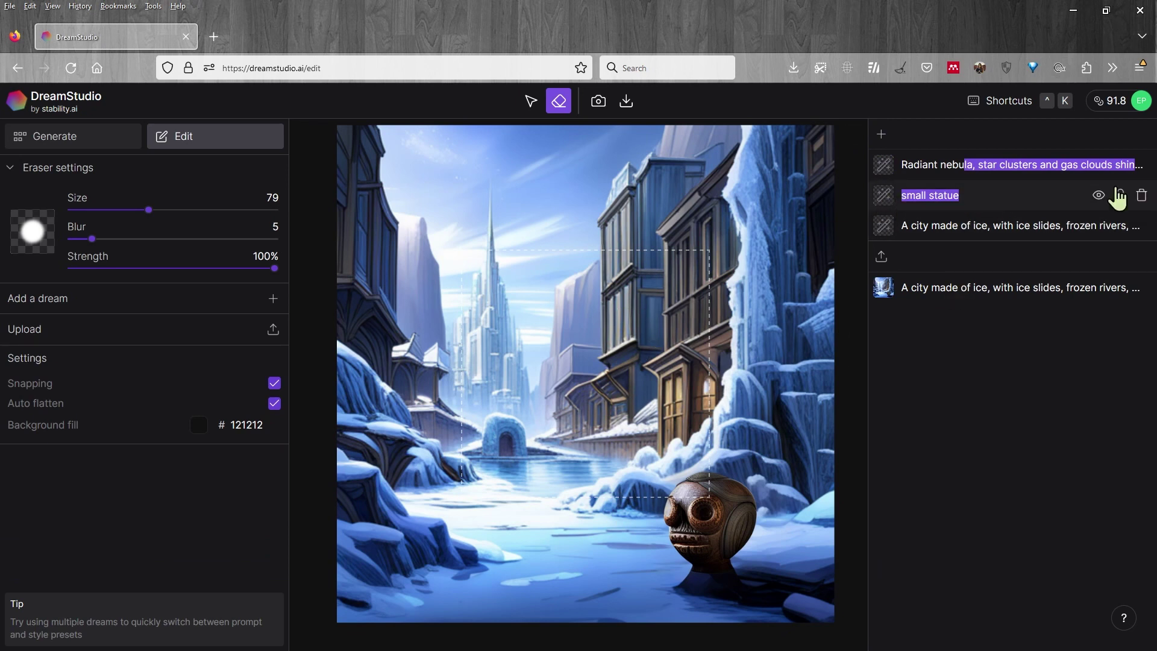
click(1099, 194)
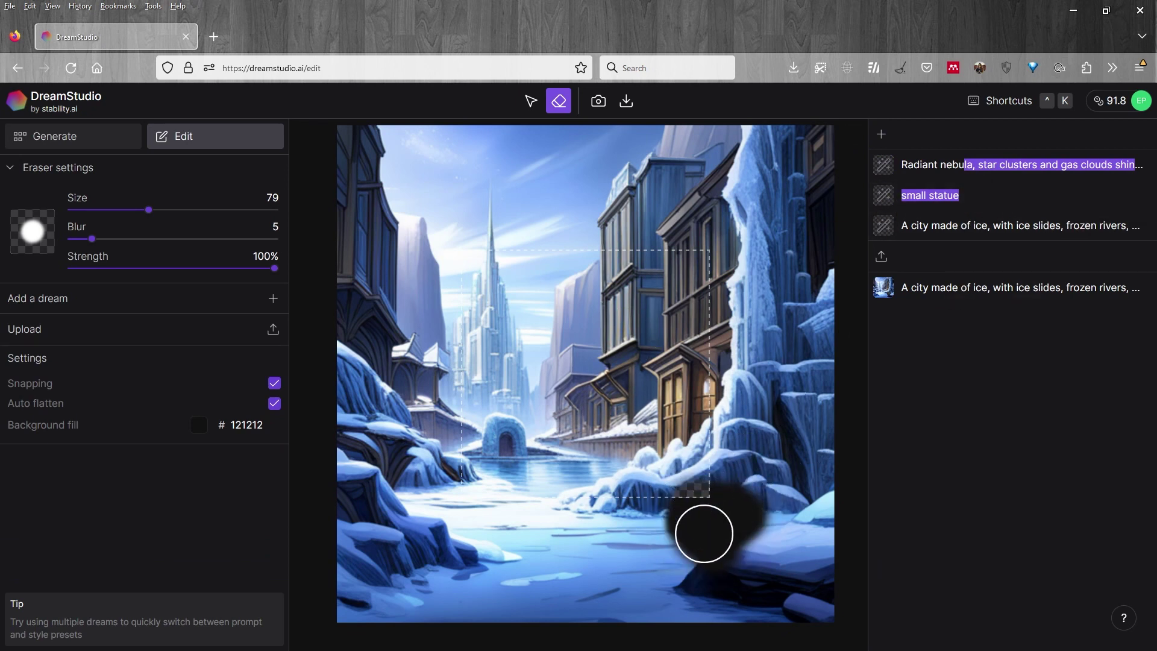
click(1099, 198)
click(1099, 198)
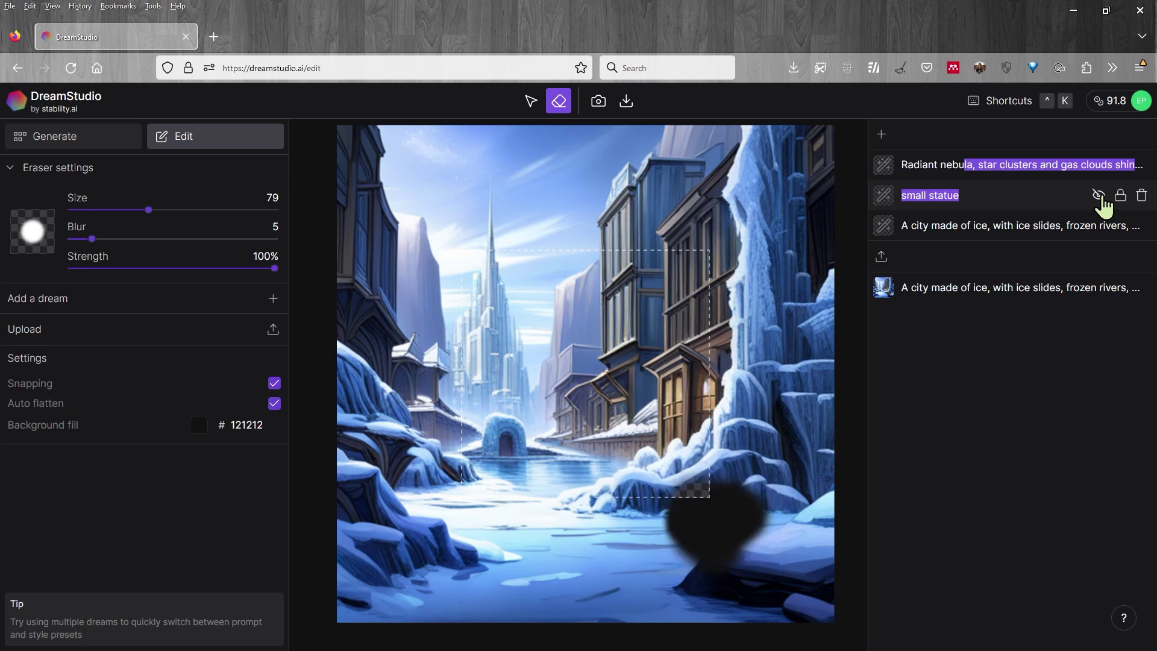
click(1099, 198)
click(1045, 199)
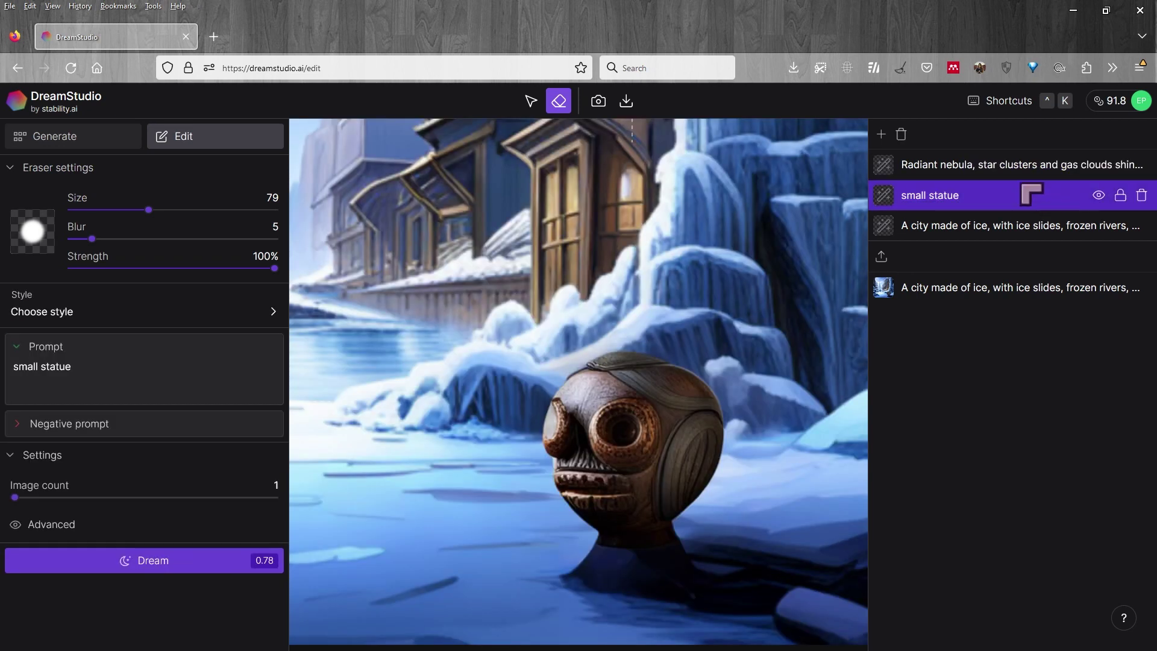
click(1024, 169)
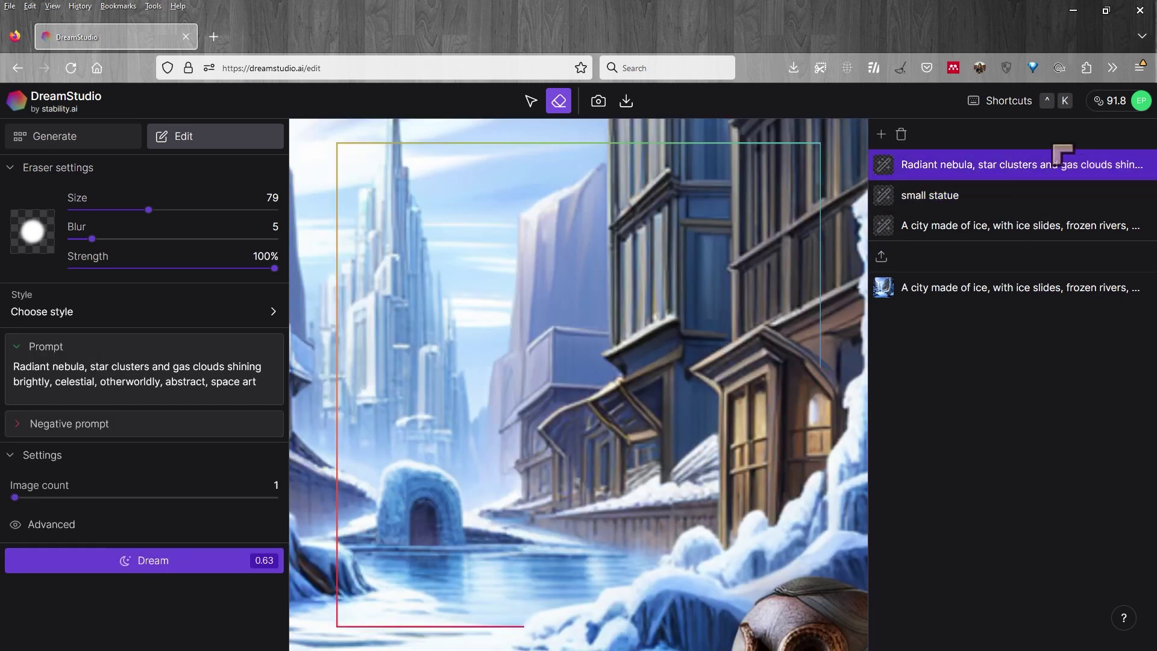
mouse_move(949, 175)
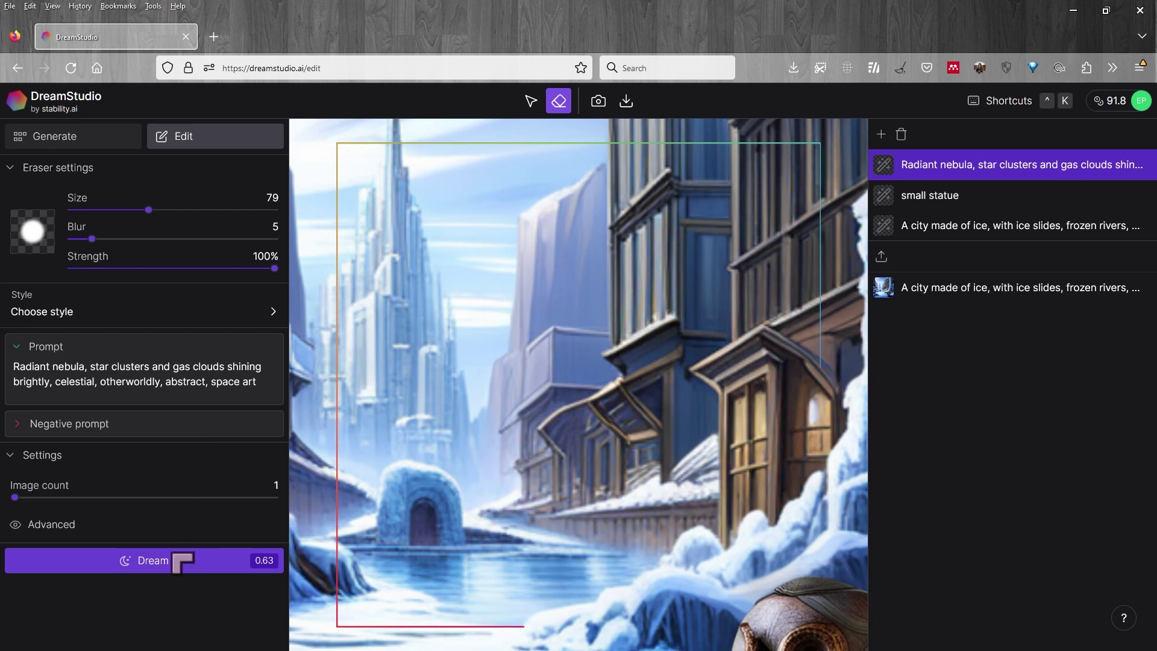
- Generate the nebula layer and zoom in on the ice-city scene to inspect it
click(131, 569)
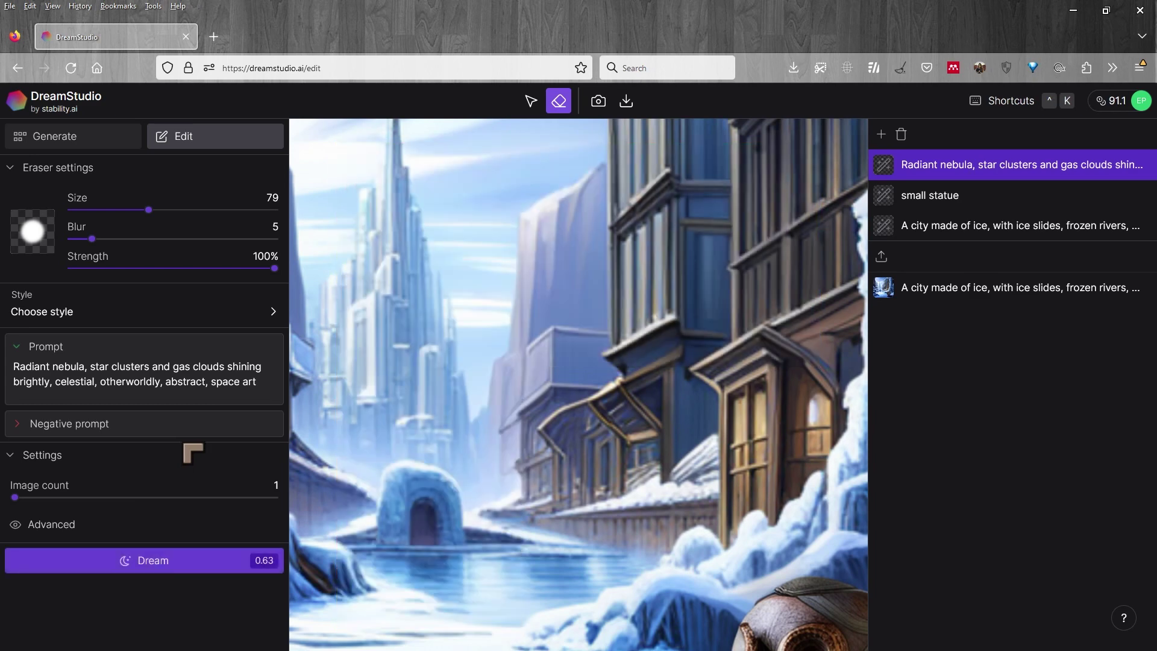
scroll(438, 451, down, 5)
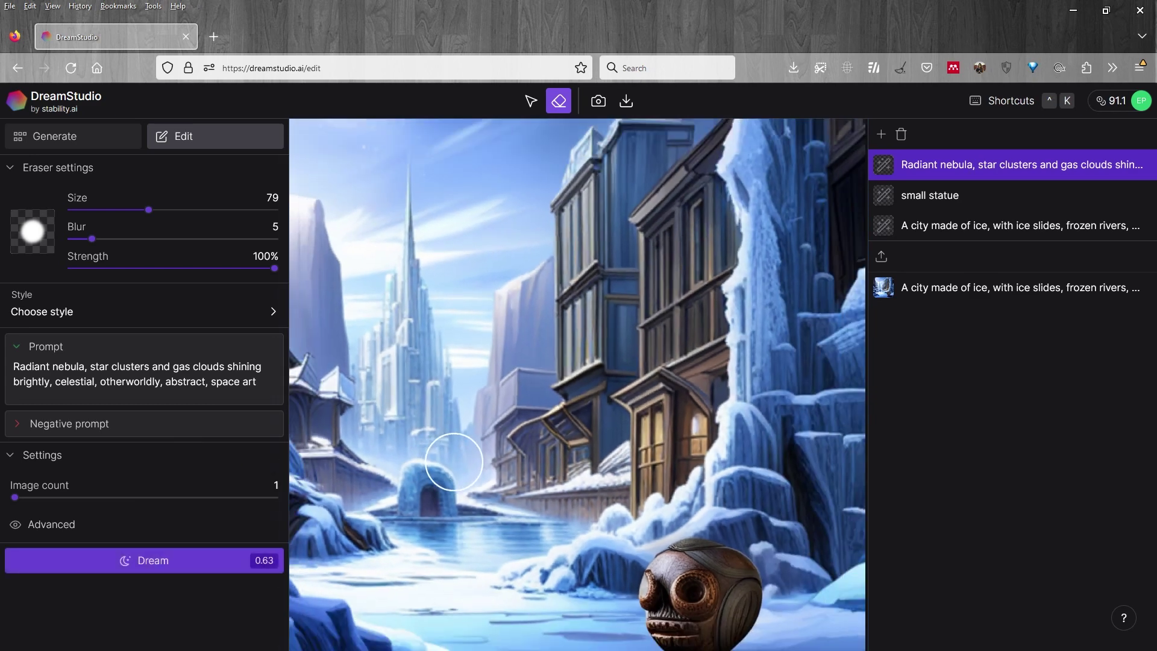
scroll(461, 471, down, 3)
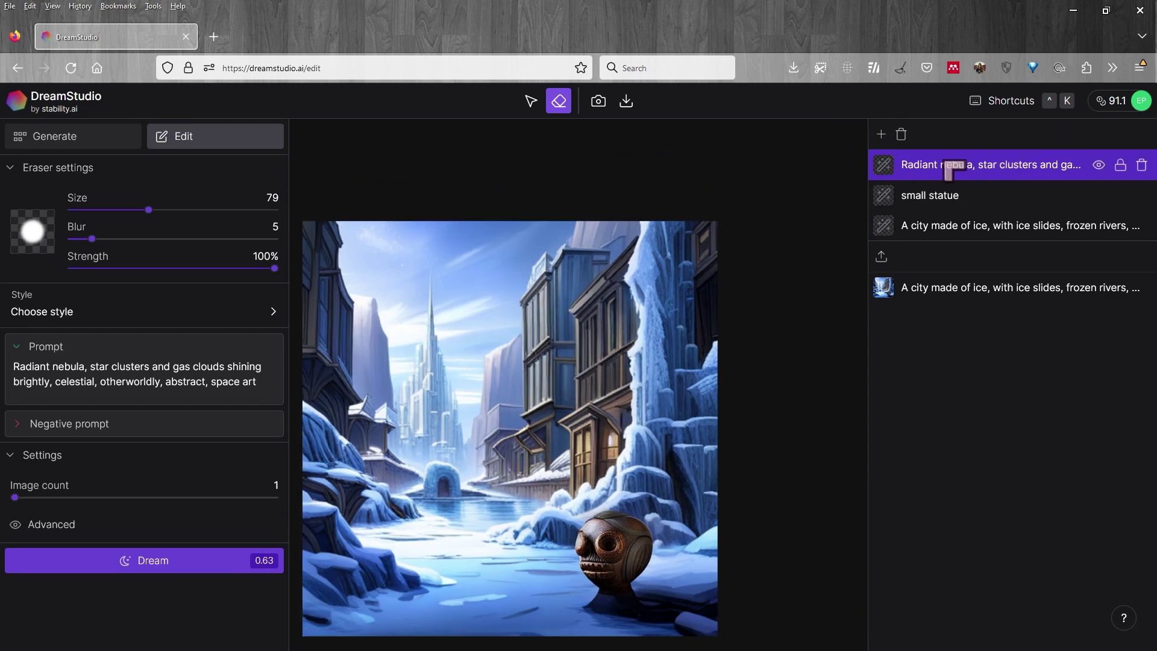
click(1098, 167)
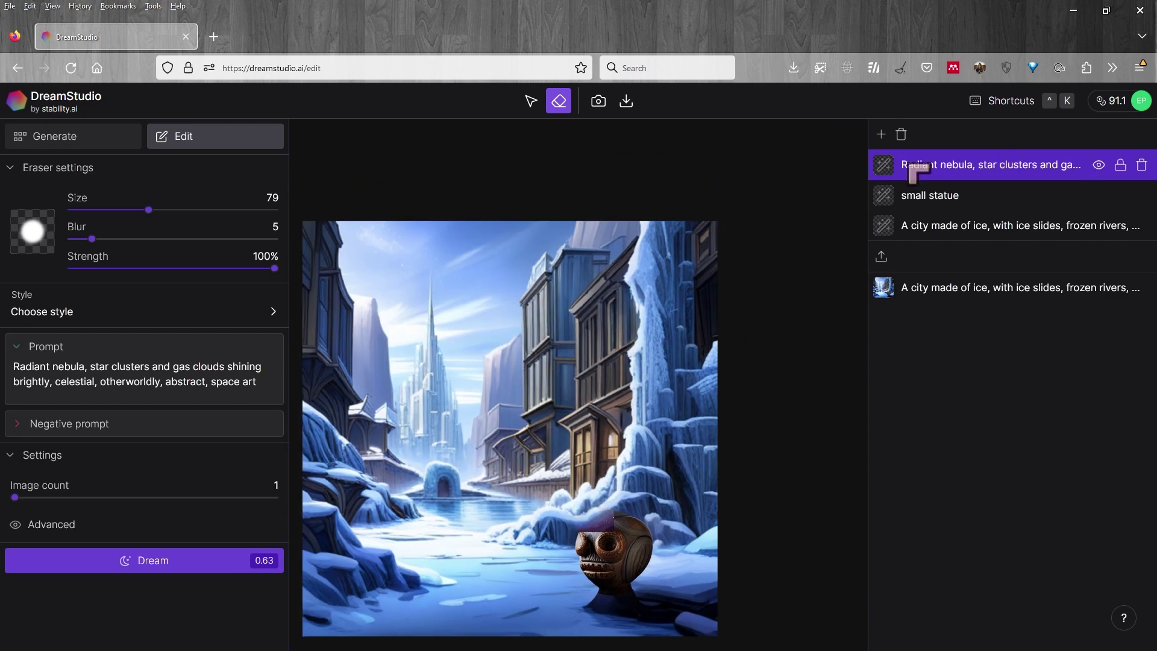
key(ctrl+equal)
scroll(591, 279, down, 4)
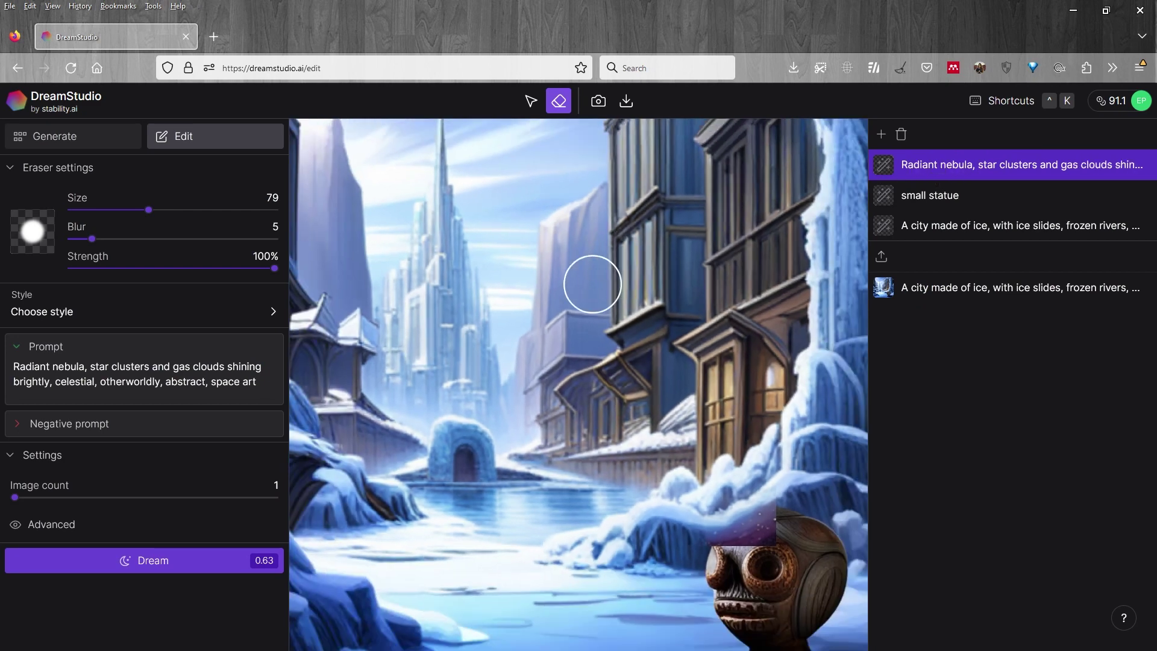
click(749, 445)
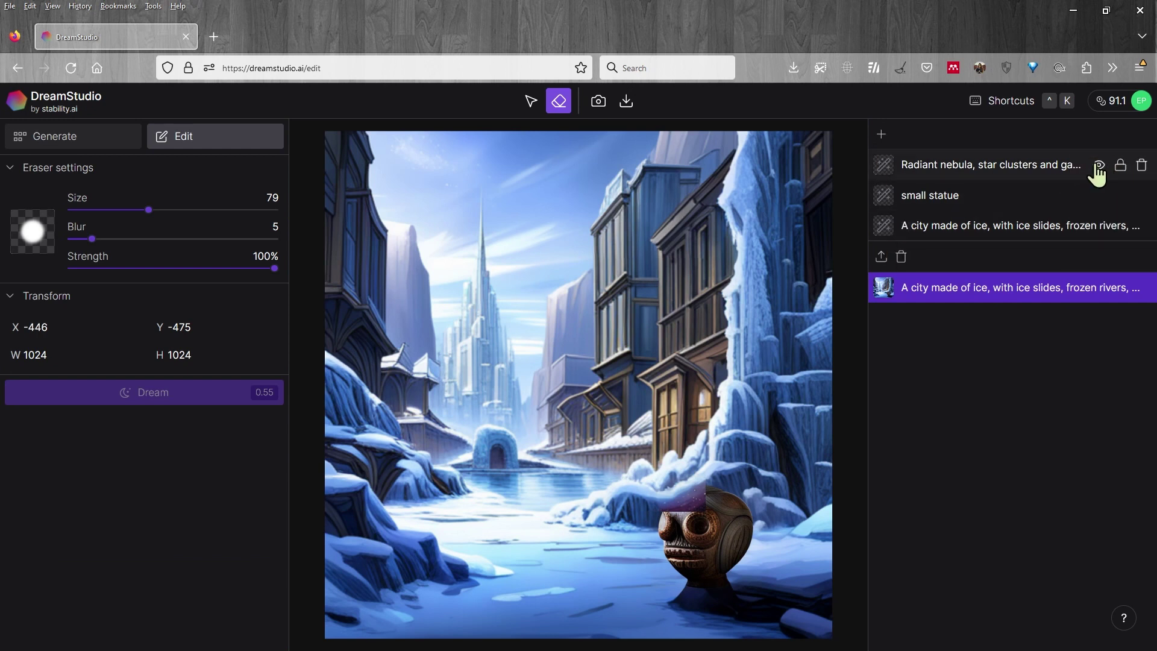
- Toggle the nebula, small statue and ice-city layers on and off to compare the purple patch
click(1097, 166)
click(1098, 166)
click(1098, 166)
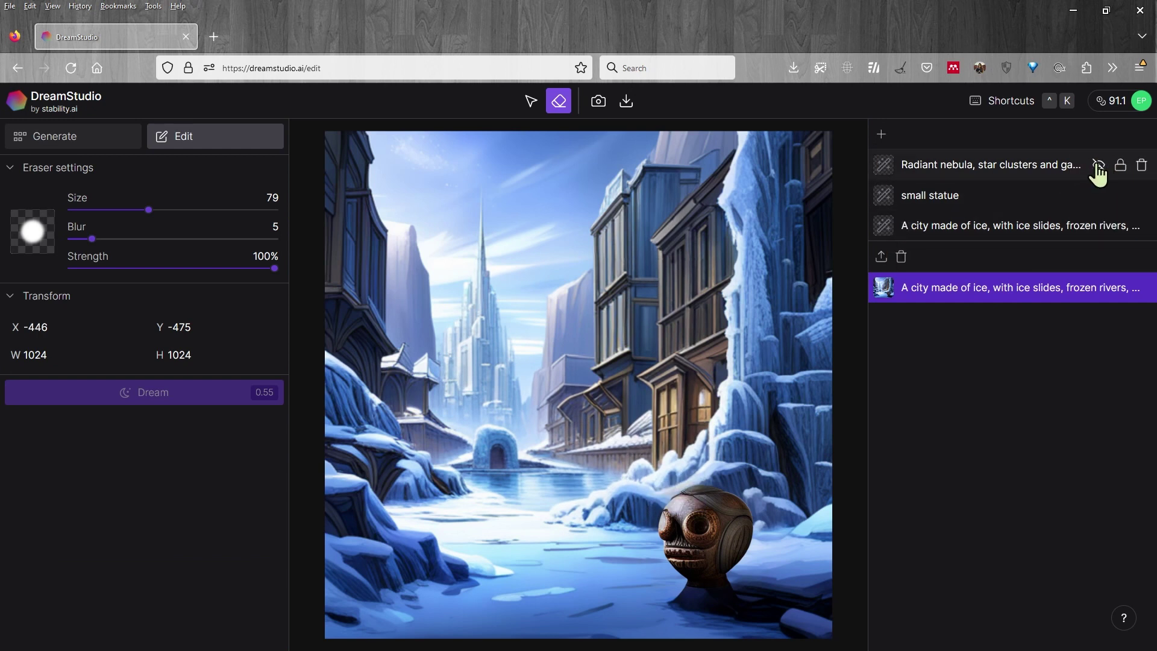
click(1098, 167)
click(1097, 166)
click(1097, 166)
click(1098, 166)
click(1097, 166)
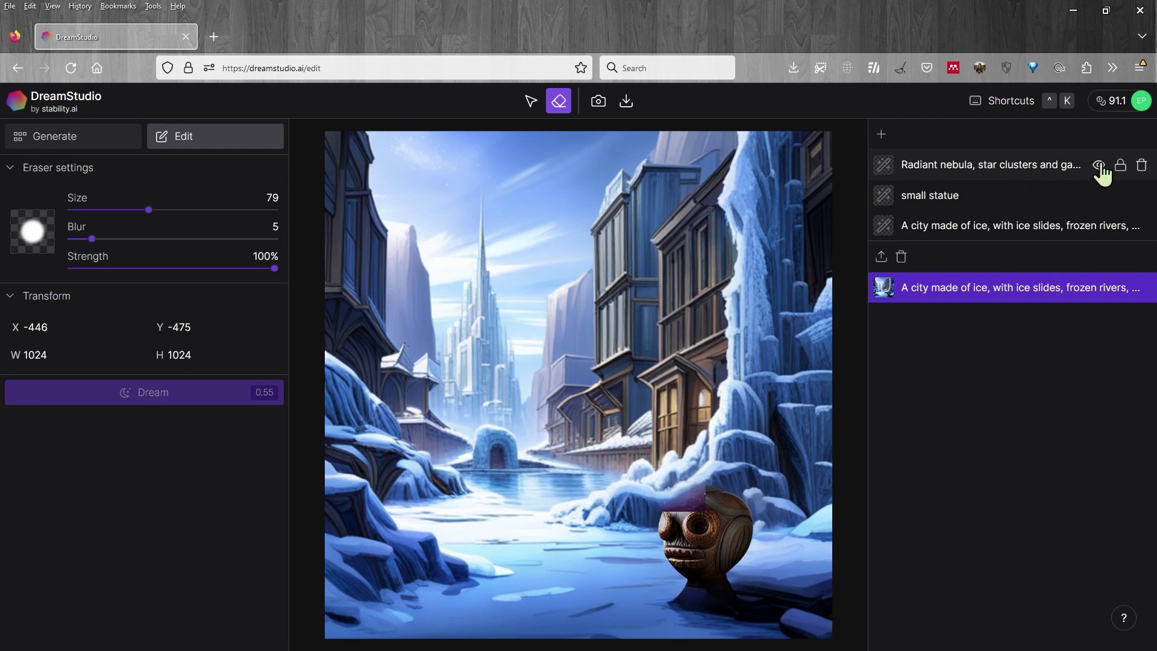
click(1099, 167)
click(1099, 196)
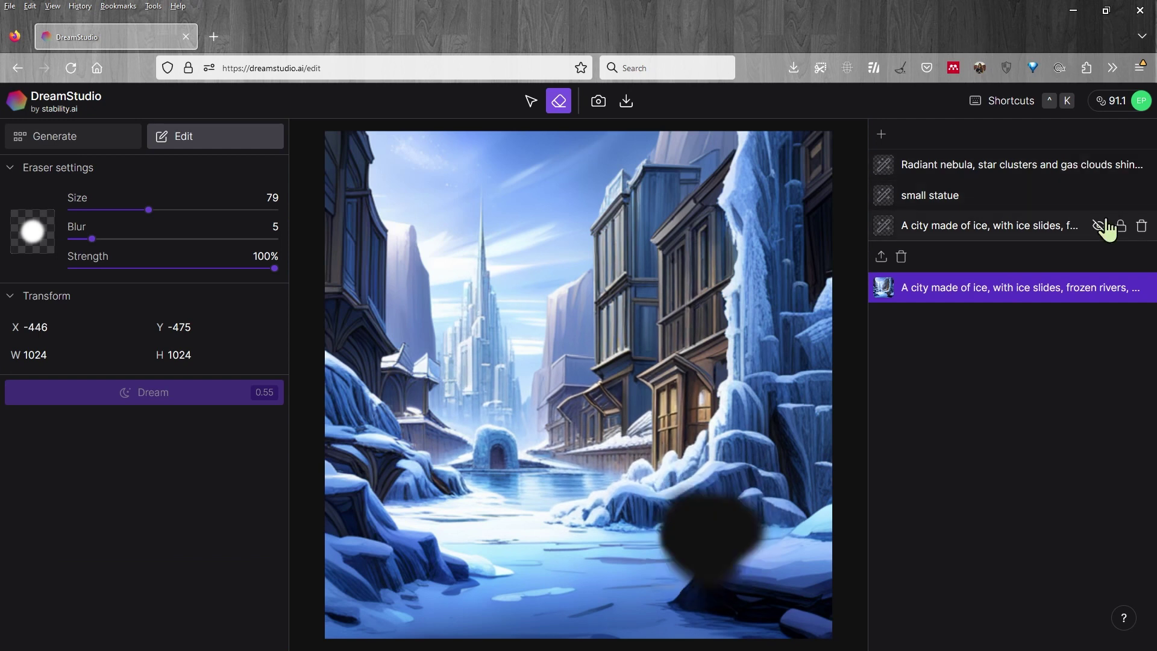
click(1099, 227)
click(1099, 226)
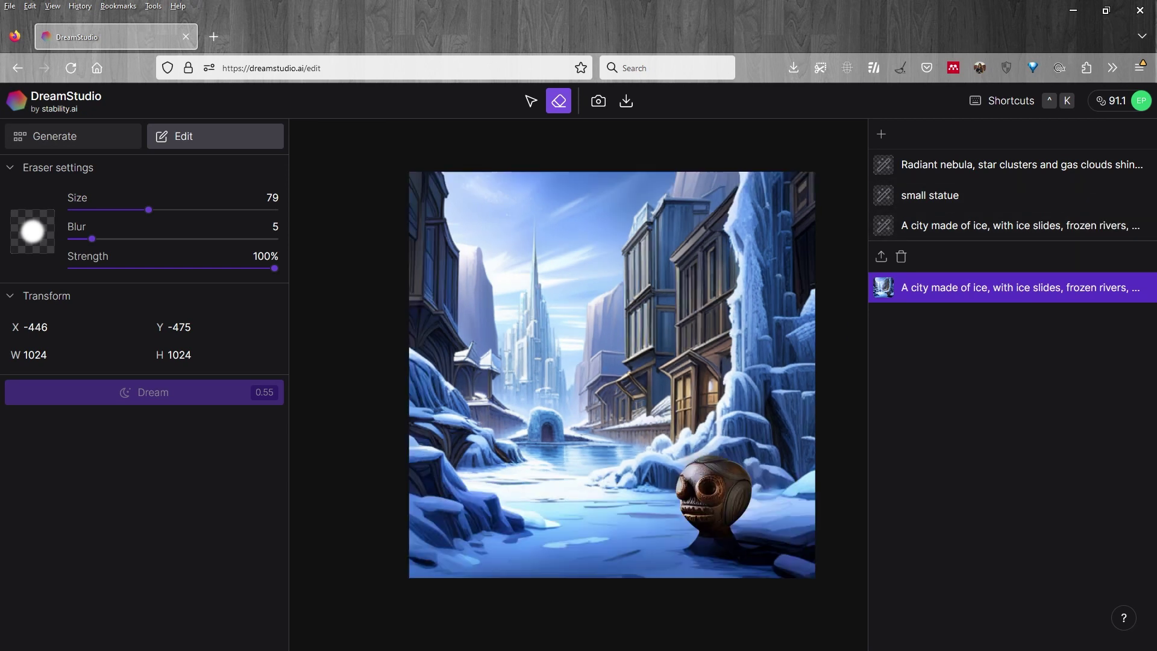